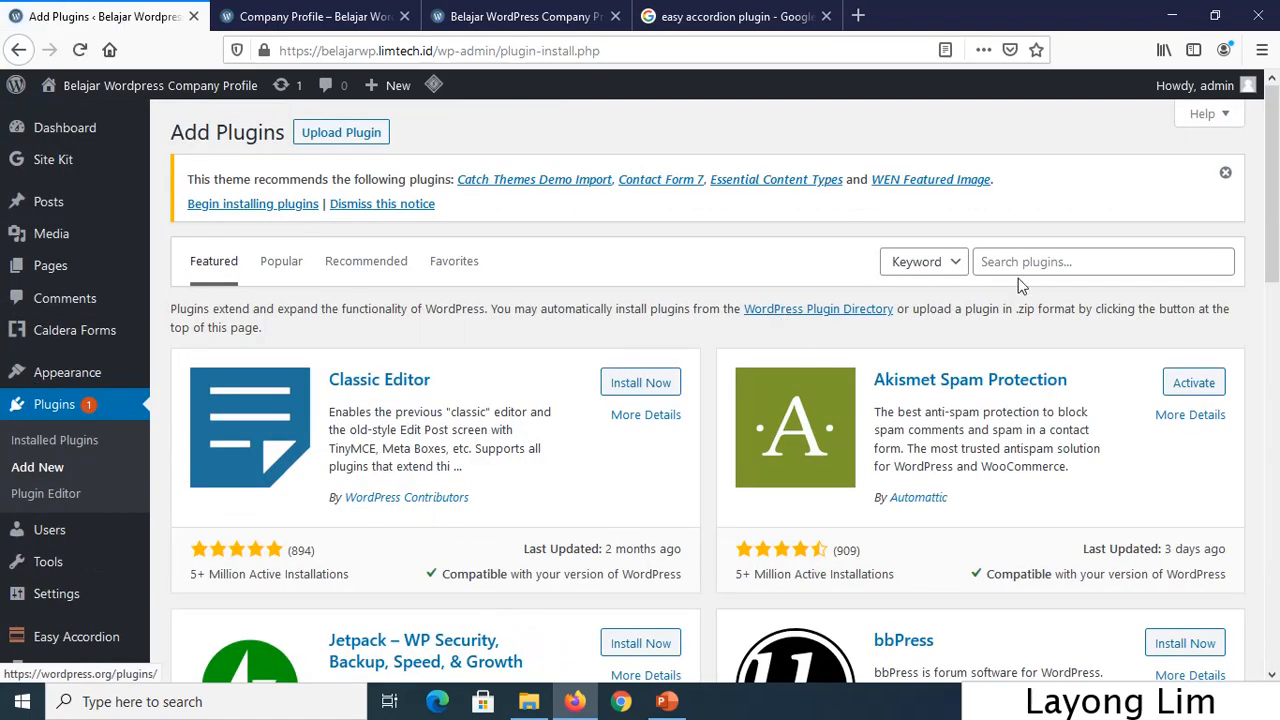
Search plugins for 'everest form' and install the Everest Forms plugin.
click(1034, 261)
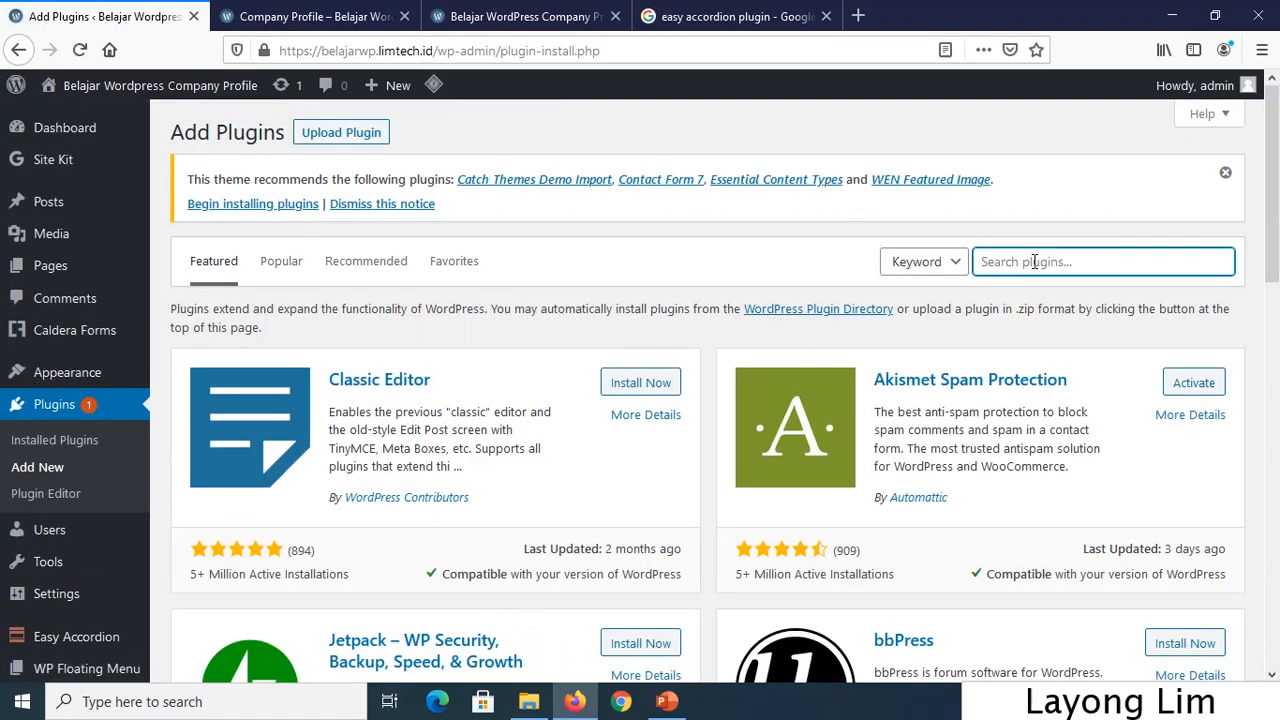
text(everest form)
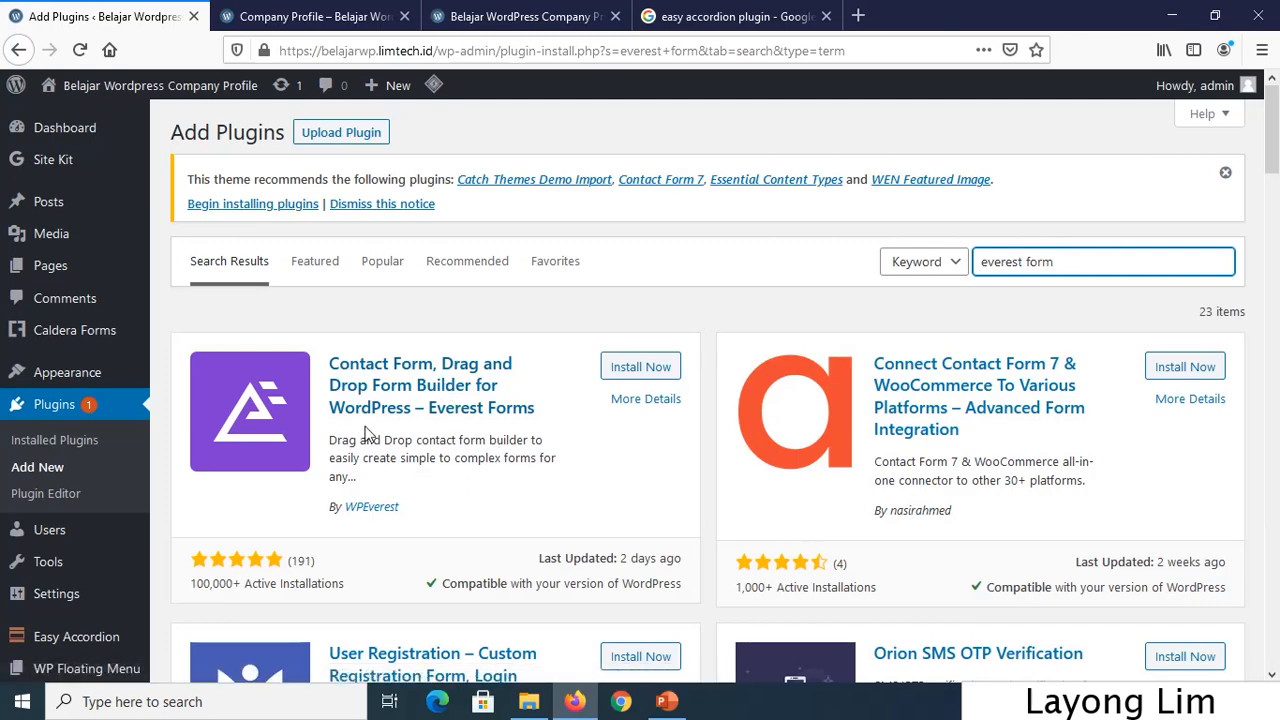
scroll(480, 420, down, 2)
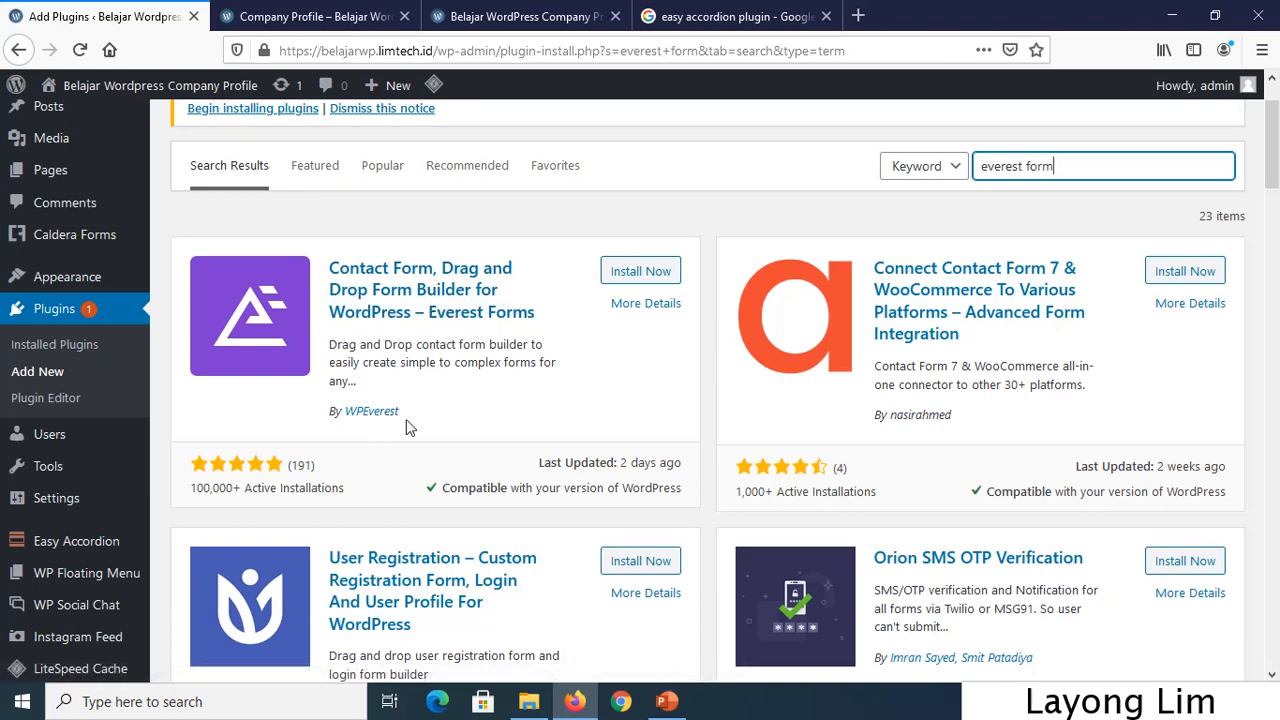
click(636, 271)
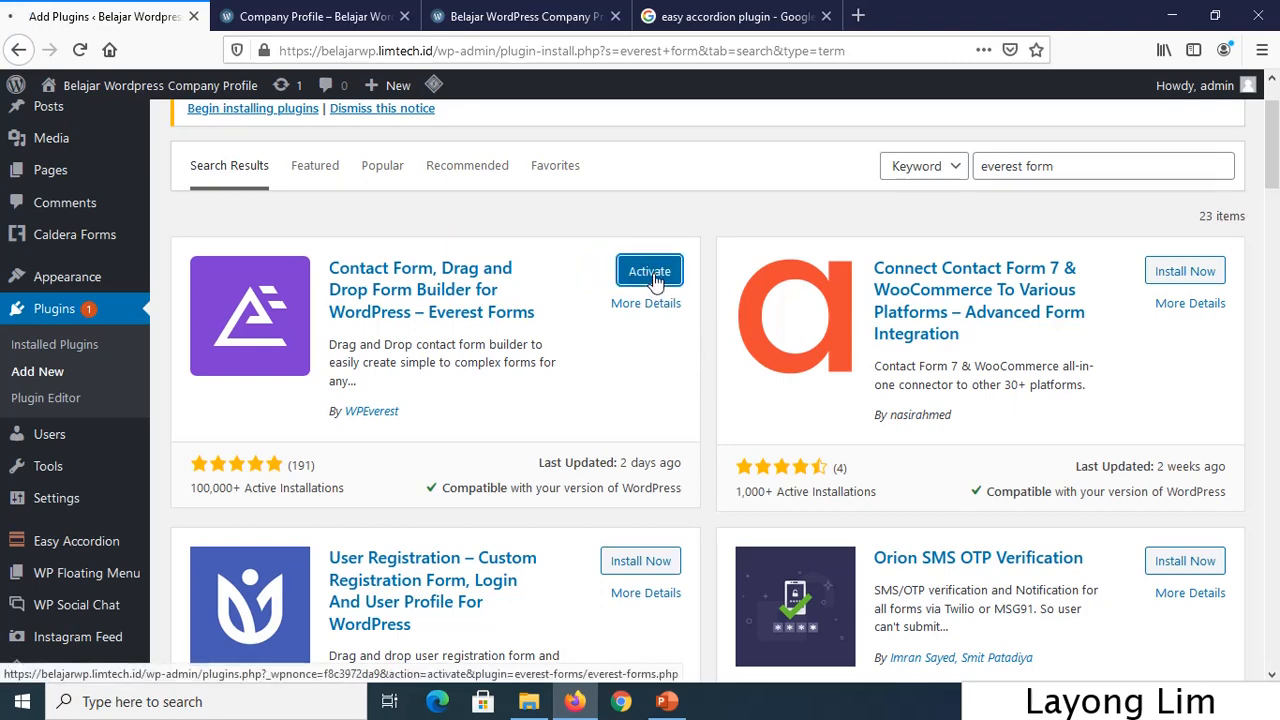
Activate Everest Forms and open its All Forms list showing the single Contact Form.
click(650, 278)
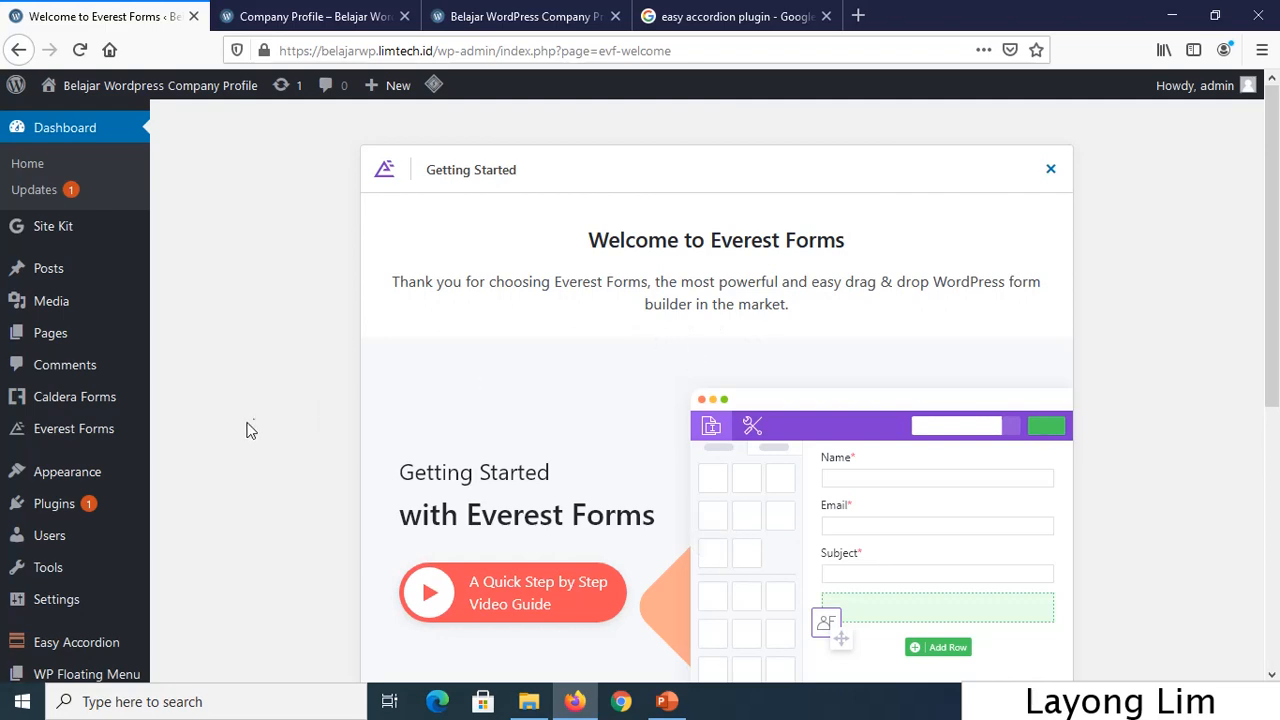
scroll(1168, 453, down, 3)
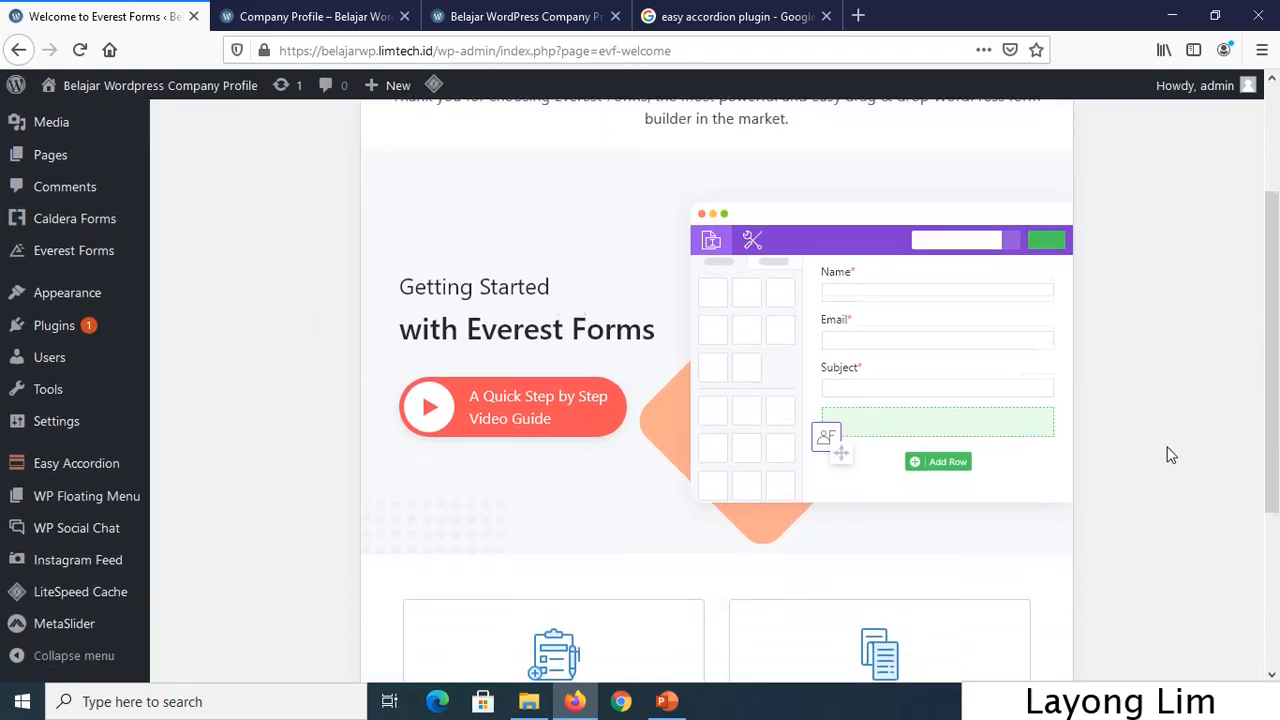
scroll(1171, 455, down, 3)
scroll(1170, 453, up, 5)
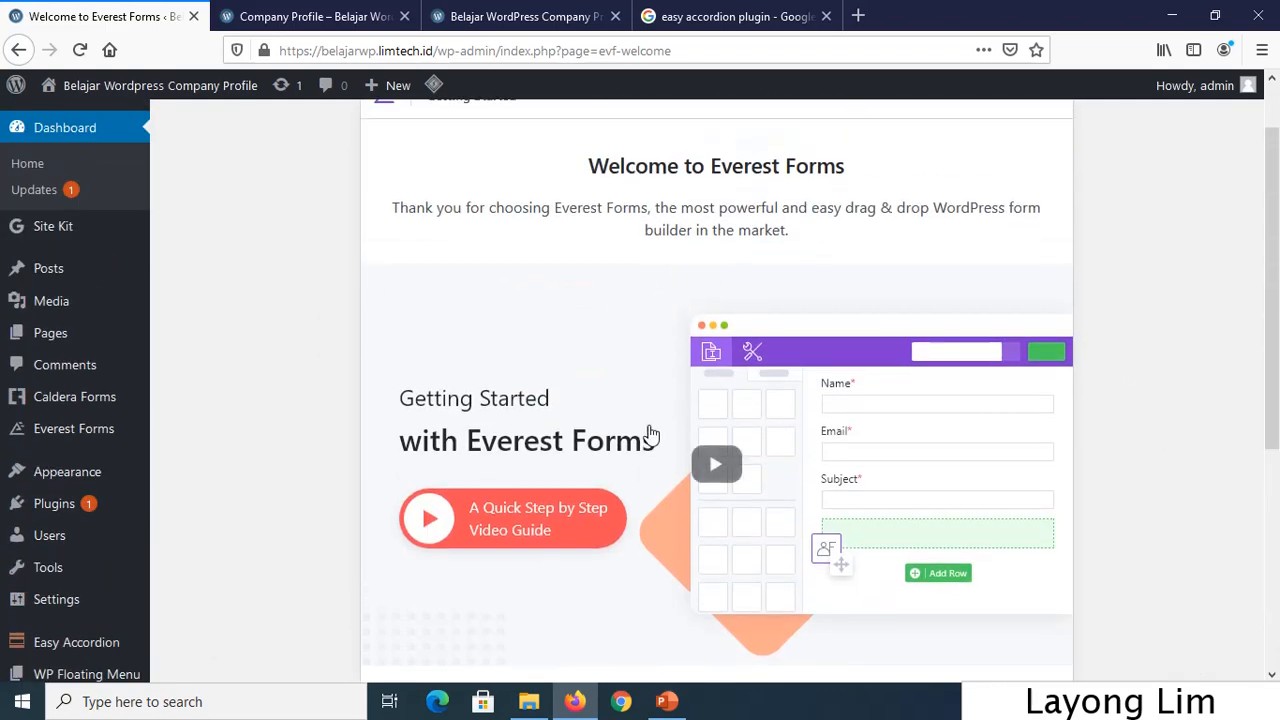
mouse_move(86, 450)
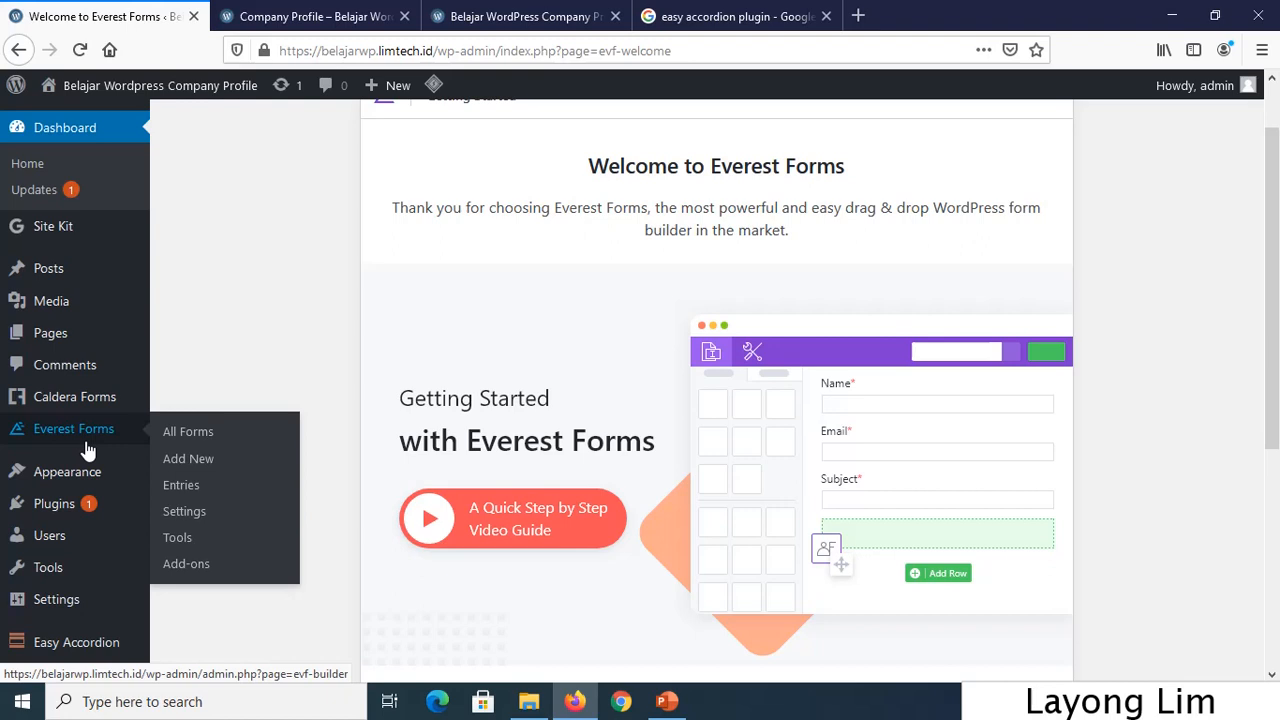
click(88, 450)
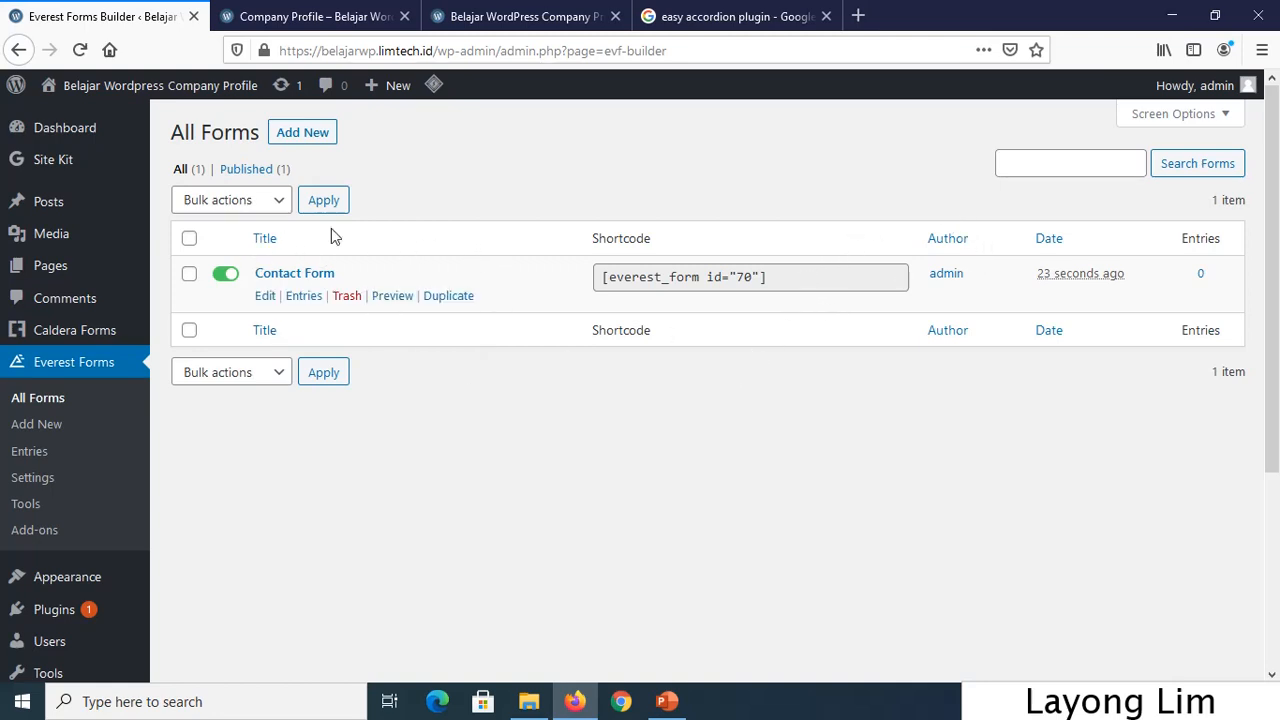
Add a new form from a blank template and name it 'Contact Form 2'.
click(302, 135)
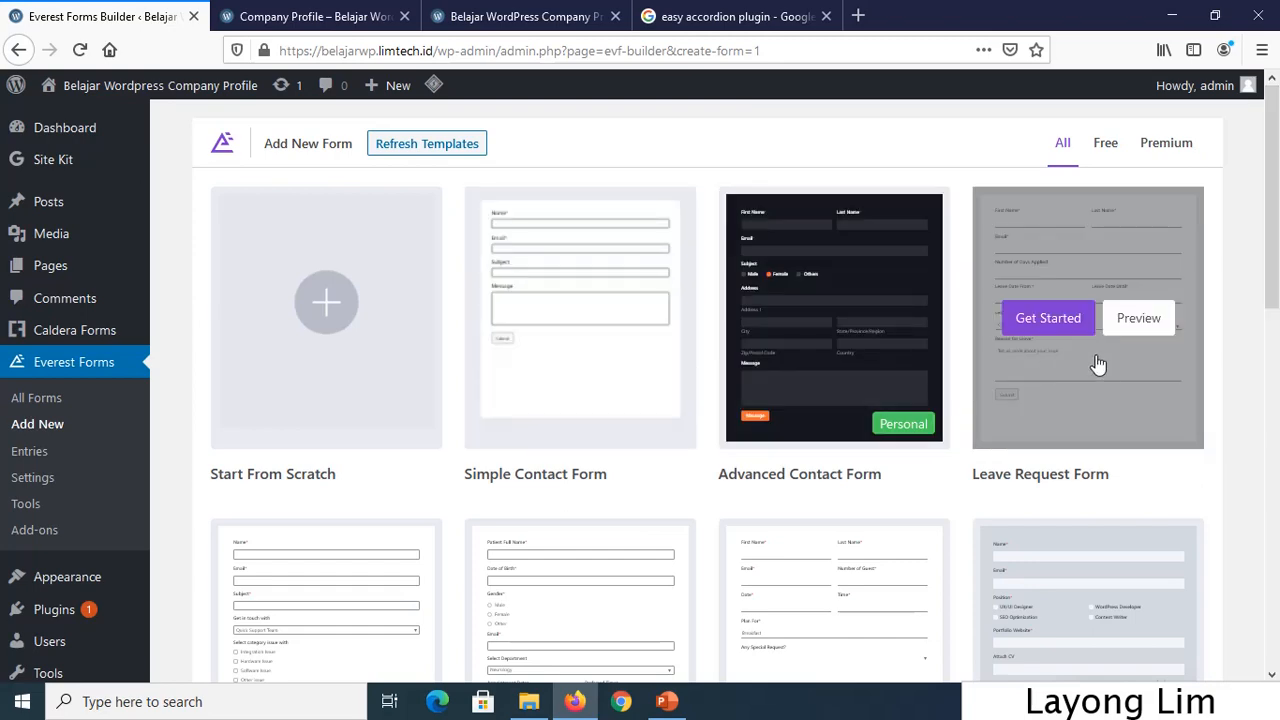
drag(1272, 288, 1275, 420)
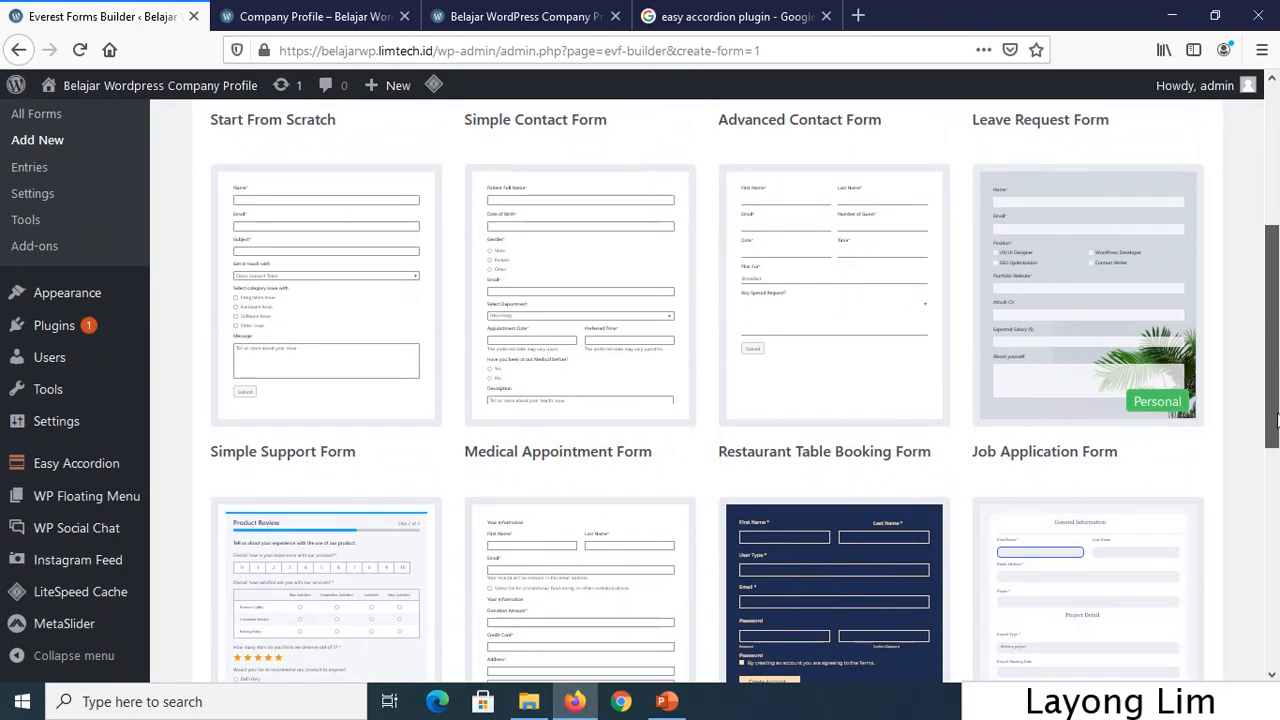
drag(1275, 420, 1276, 272)
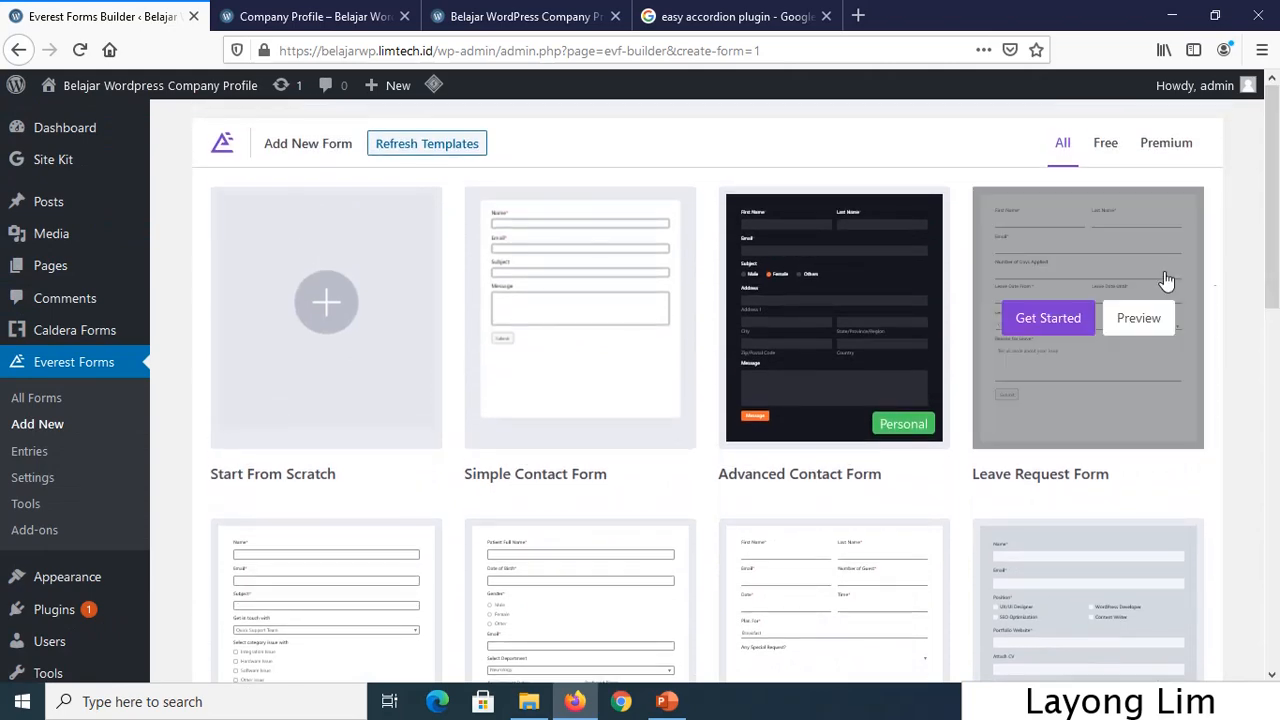
click(332, 377)
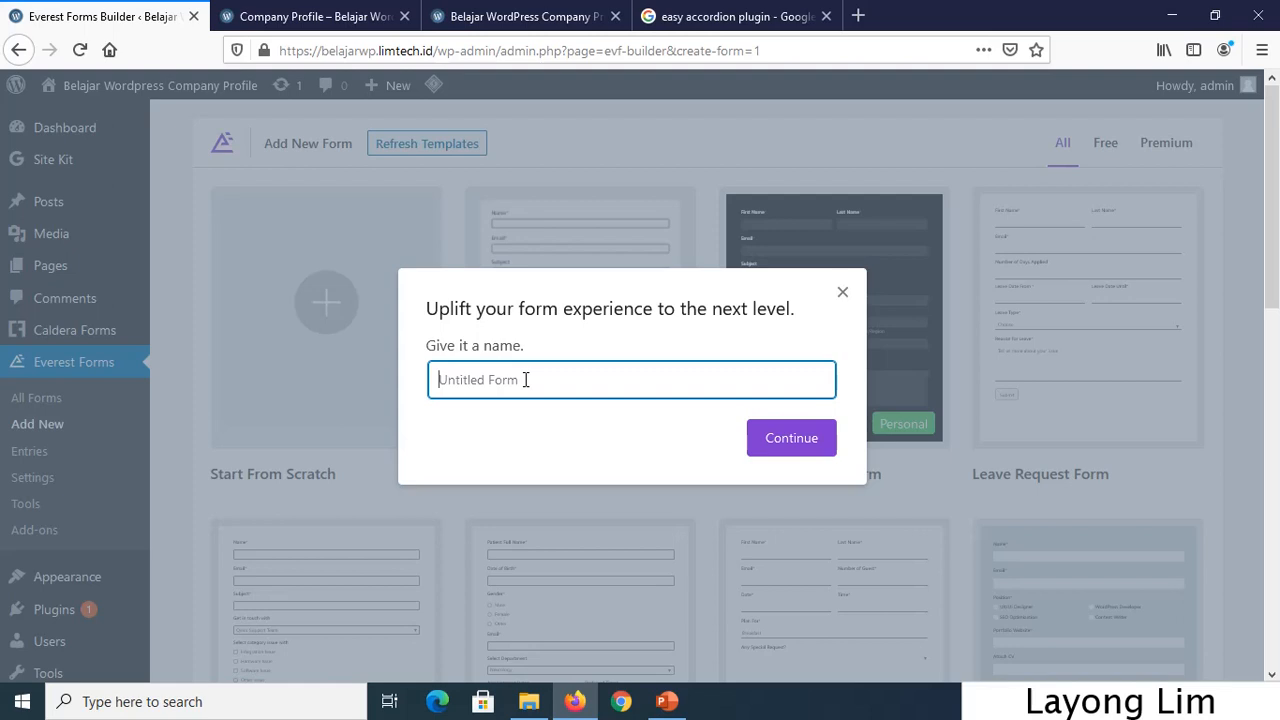
text(Contact Form 2)
Confirm the name to open Contact Form 2 in the builder, then browse the Add Fields panel.
click(828, 452)
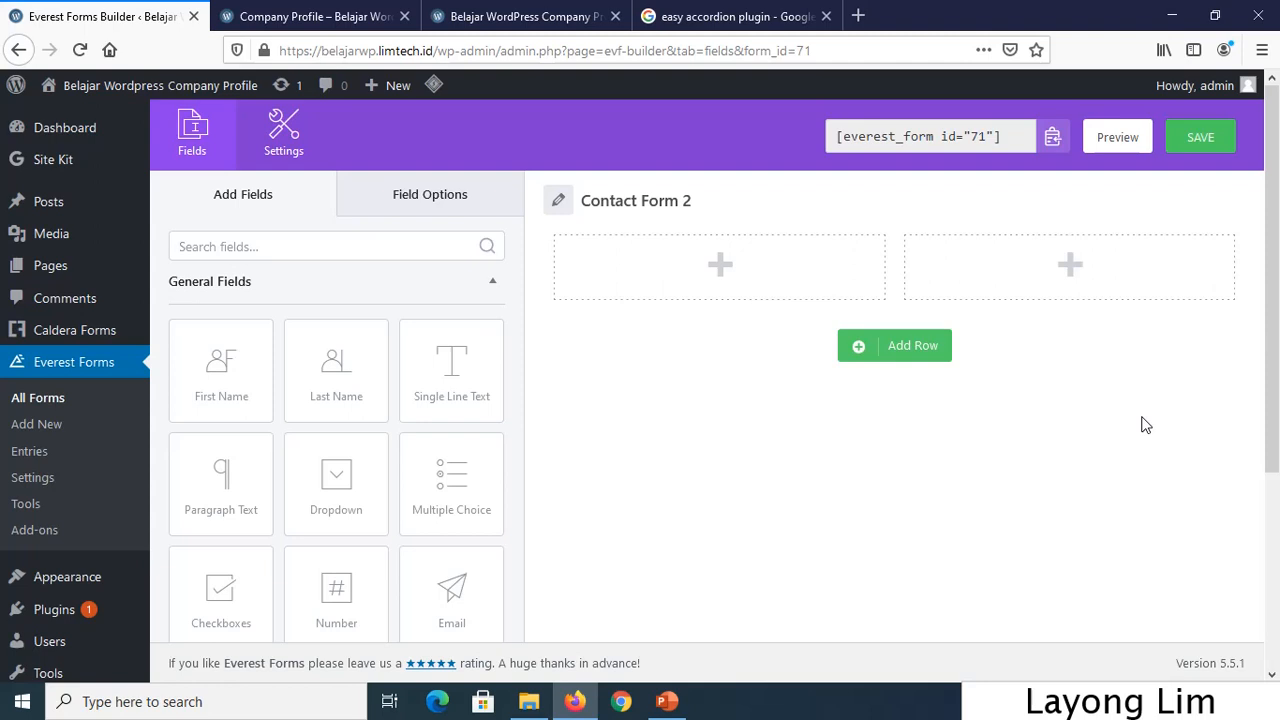
scroll(1143, 423, down, 3)
scroll(594, 451, up, 3)
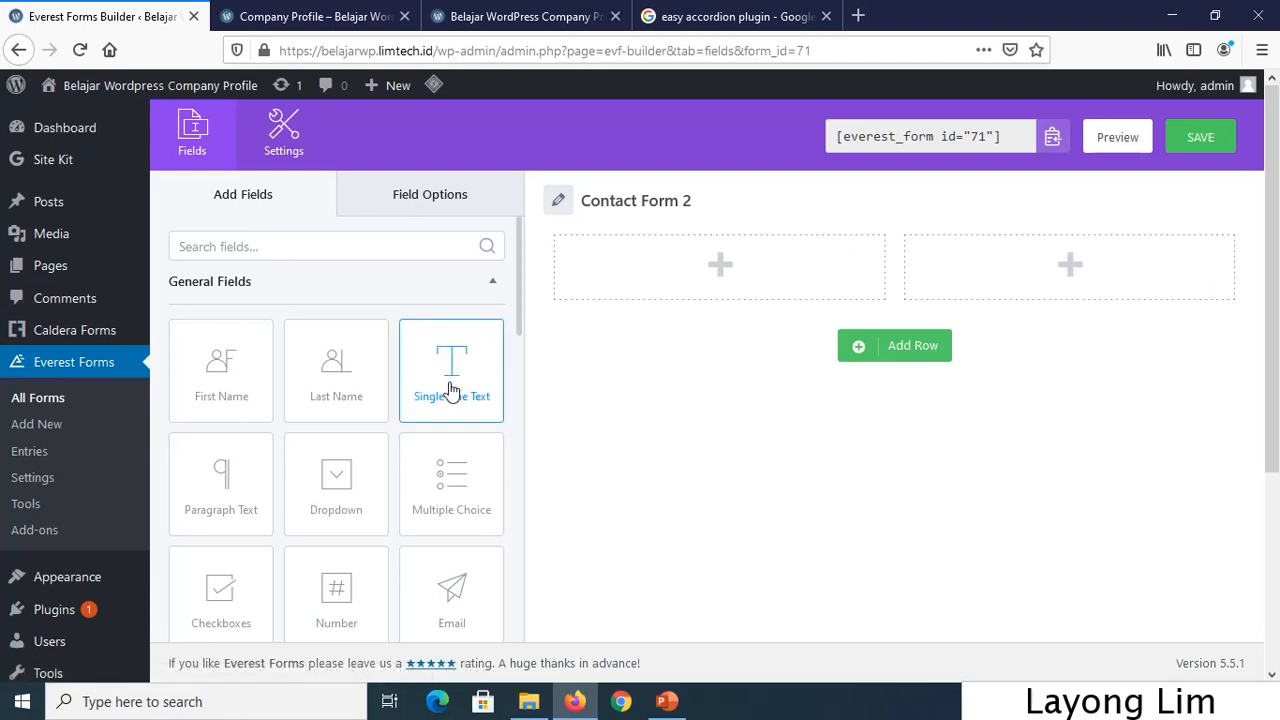
scroll(450, 390, down, 5)
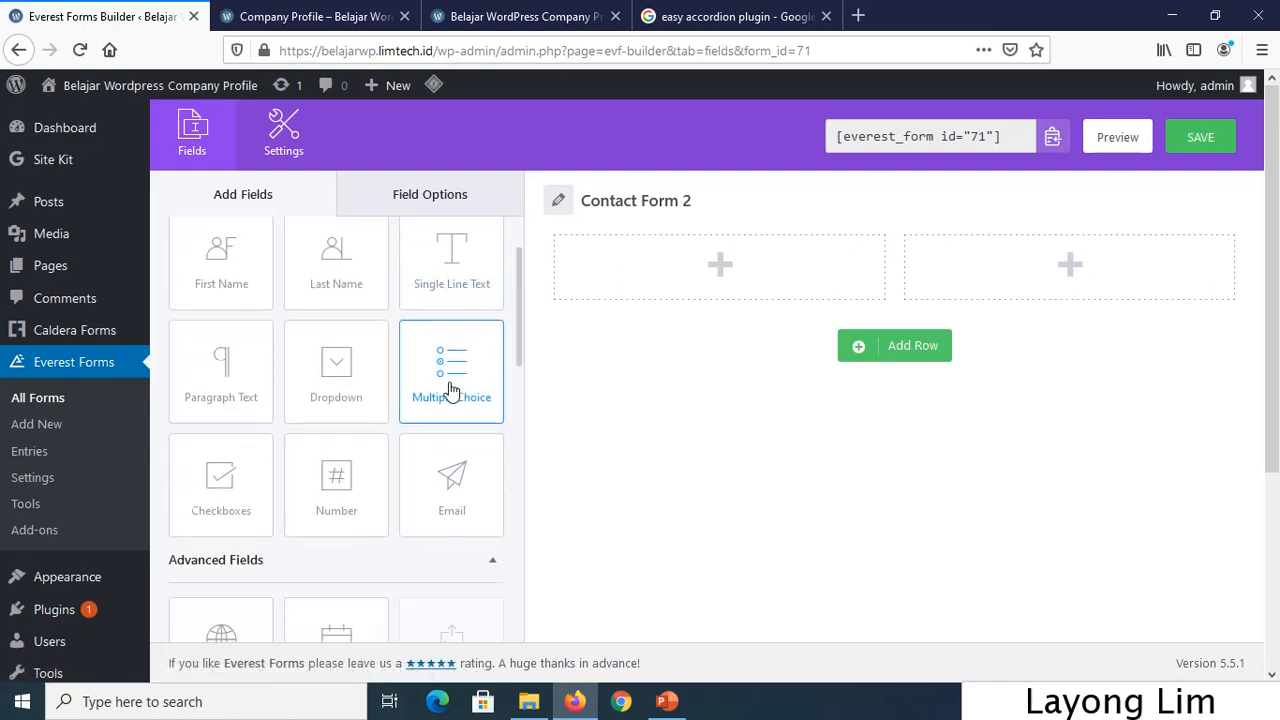
scroll(448, 393, down, 10)
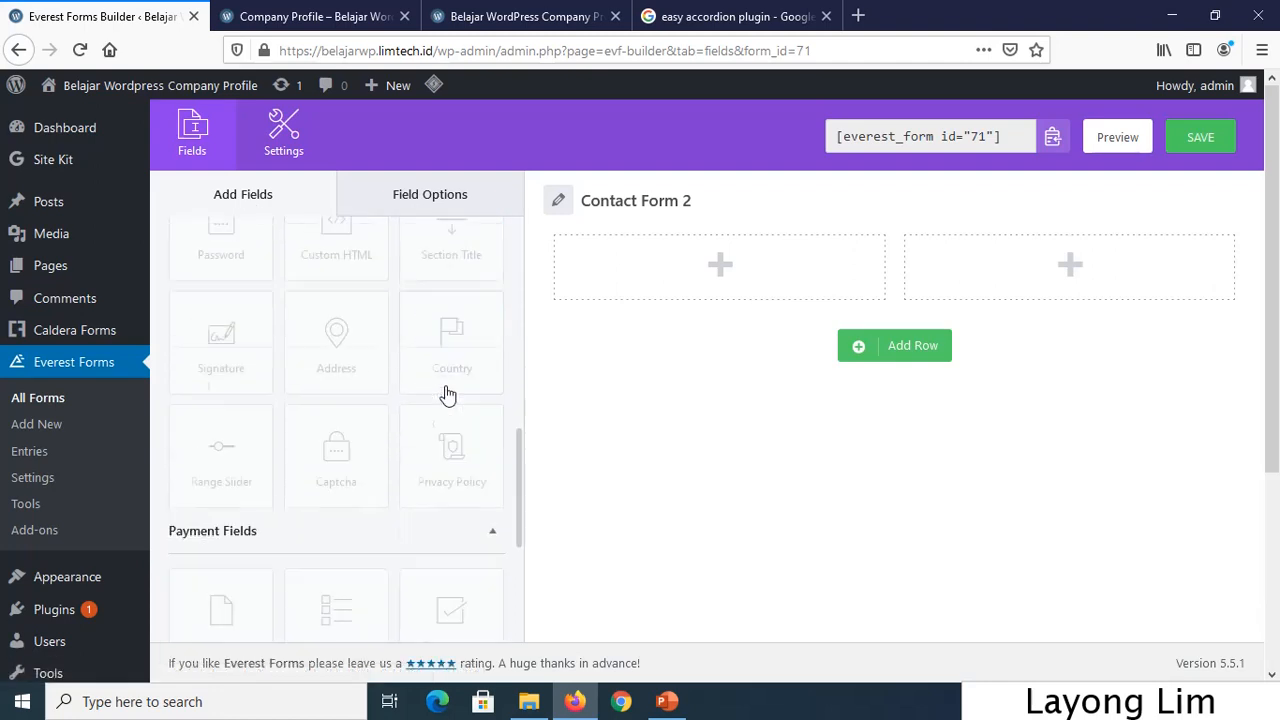
scroll(448, 393, down, 2)
scroll(445, 400, up, 6)
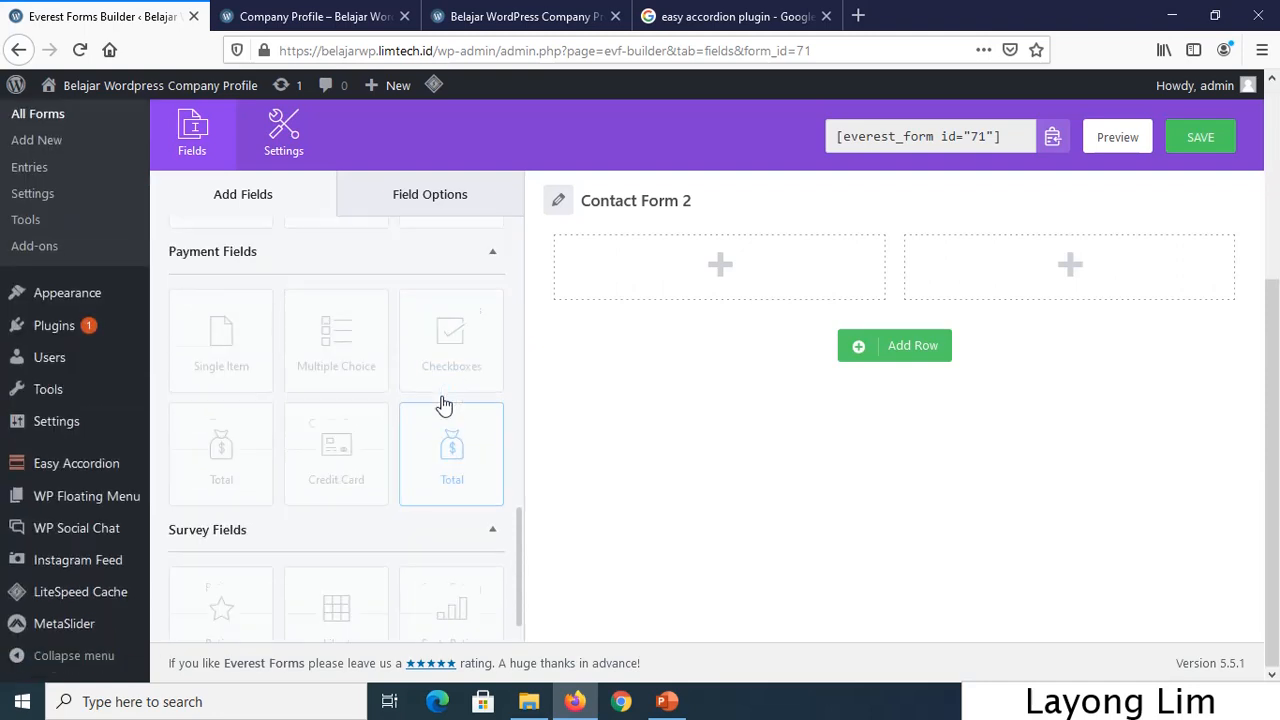
scroll(445, 405, up, 8)
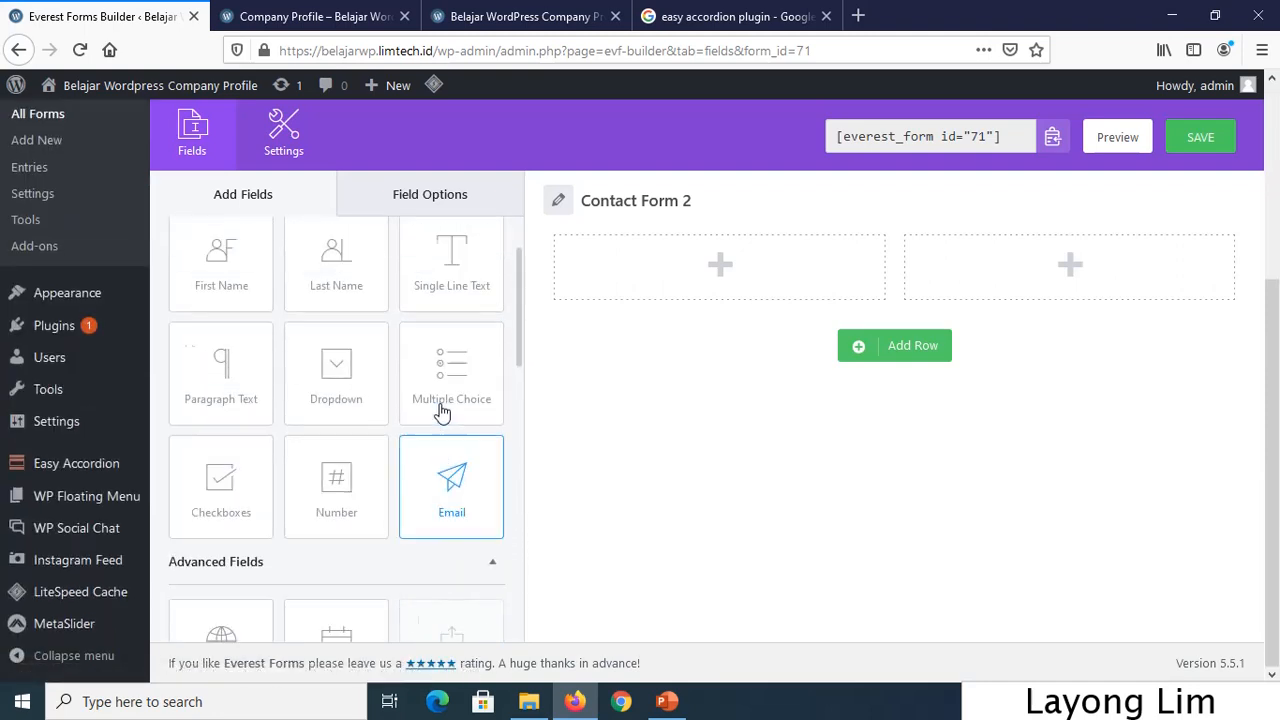
scroll(460, 401, up, 4)
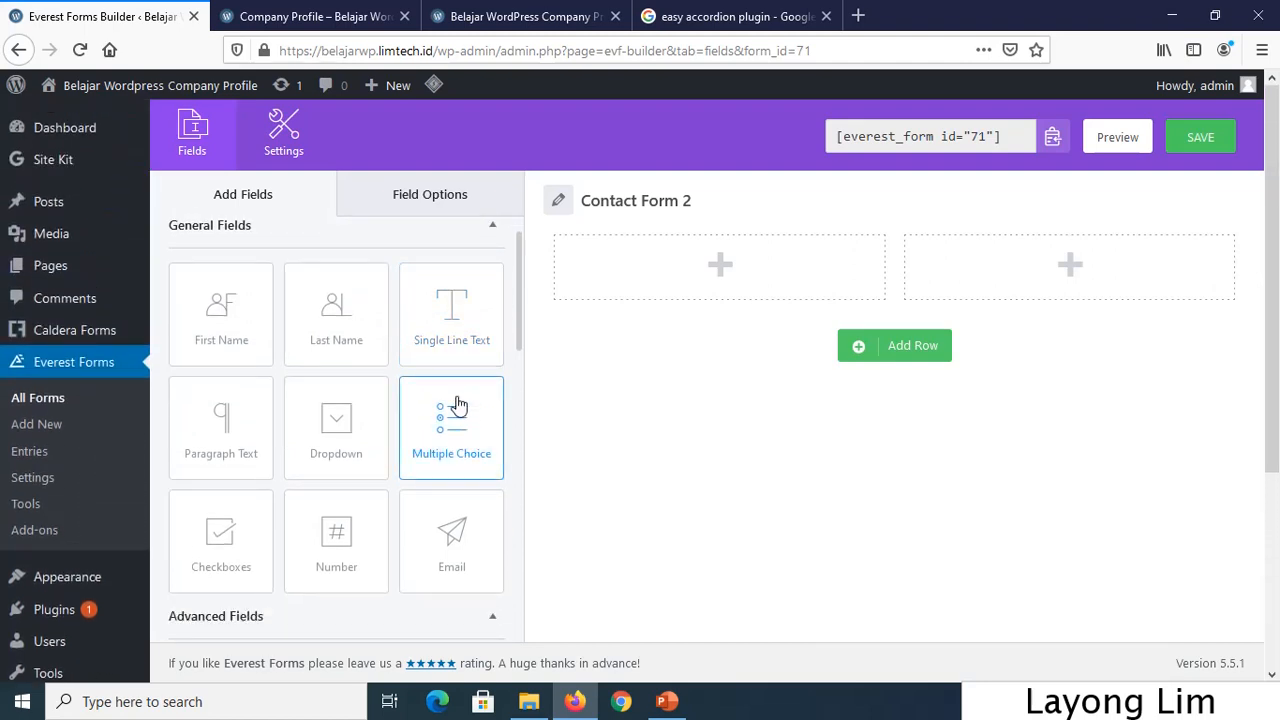
scroll(457, 403, down, 2)
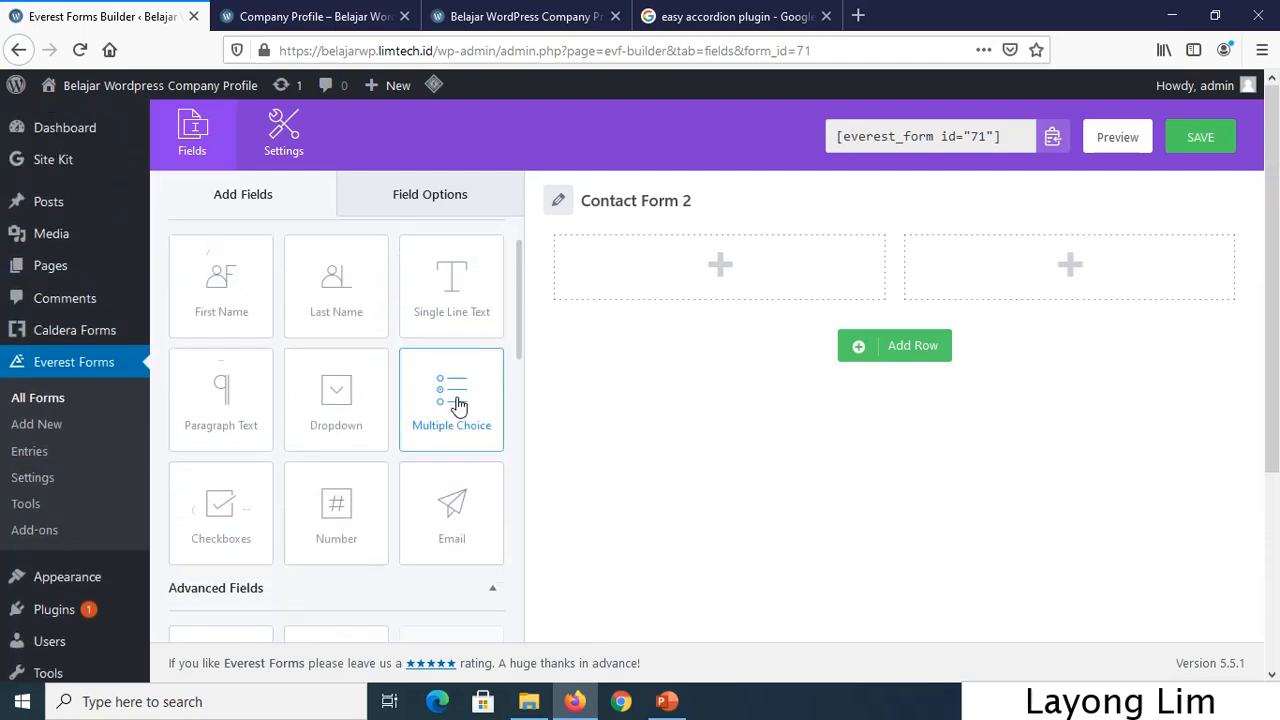
scroll(460, 404, up, 3)
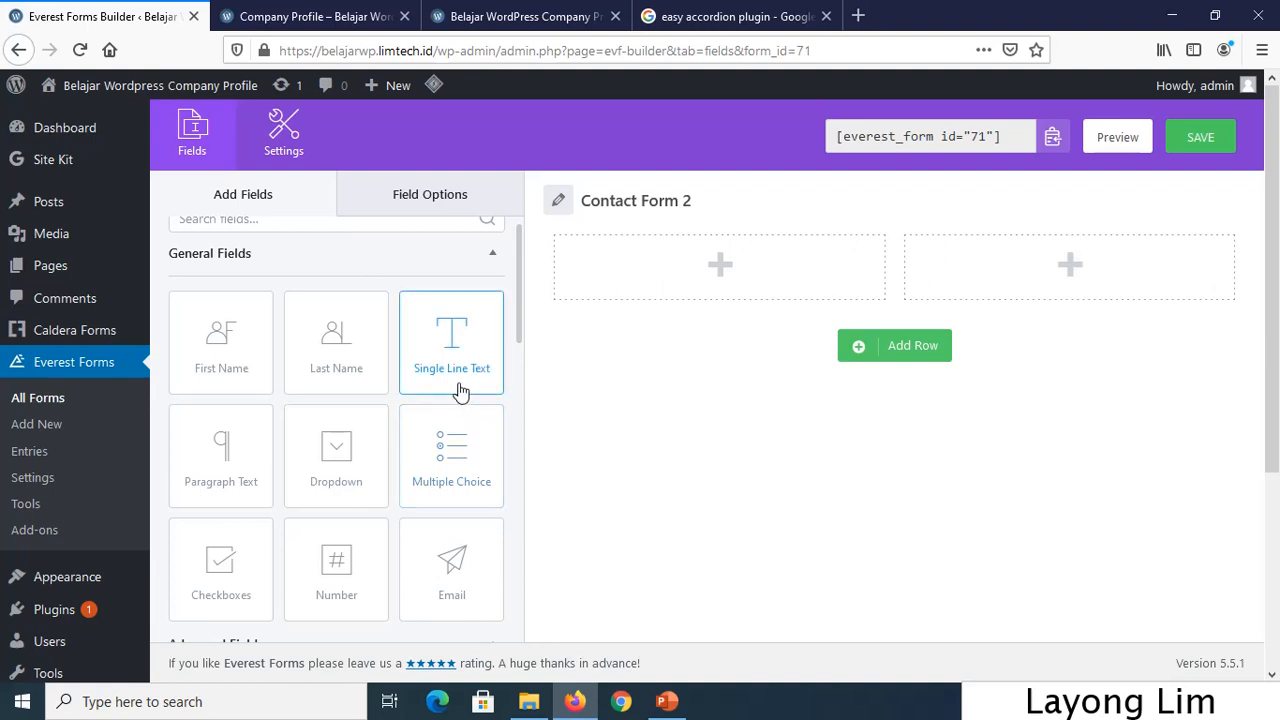
Drag First Name, Last Name and Email fields into the form's first column.
drag(214, 351, 670, 317)
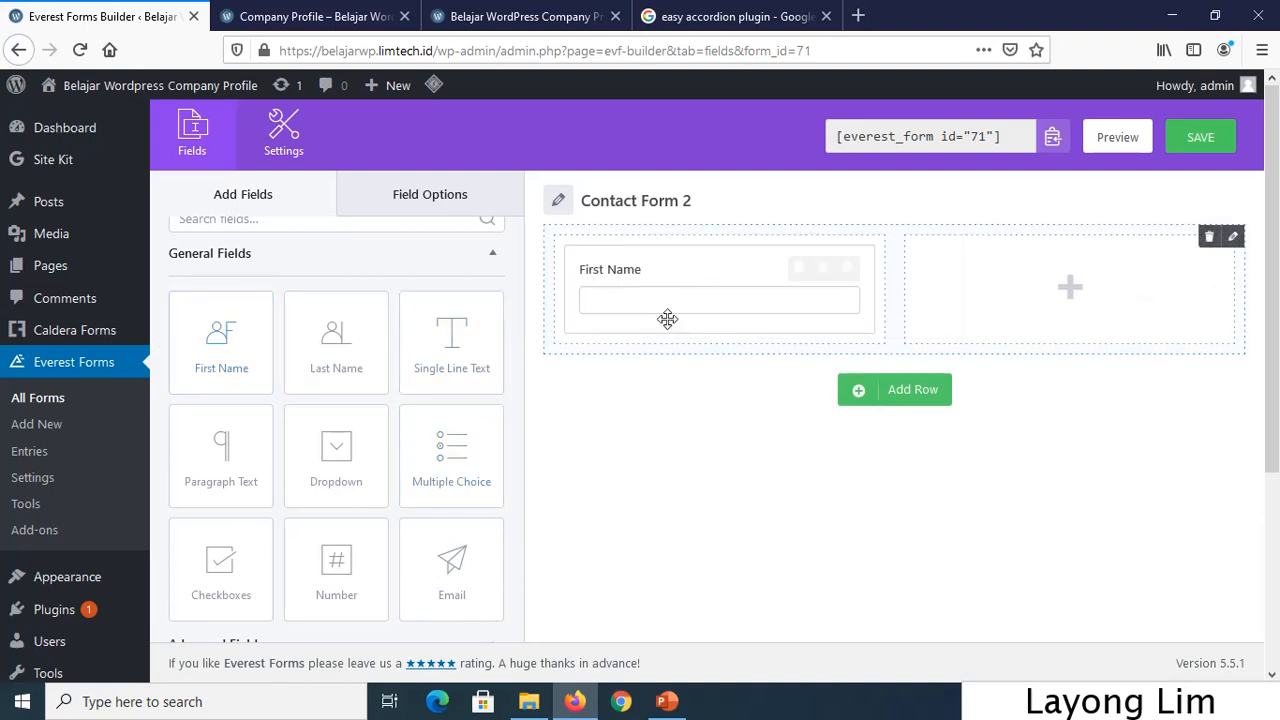
drag(322, 368, 612, 404)
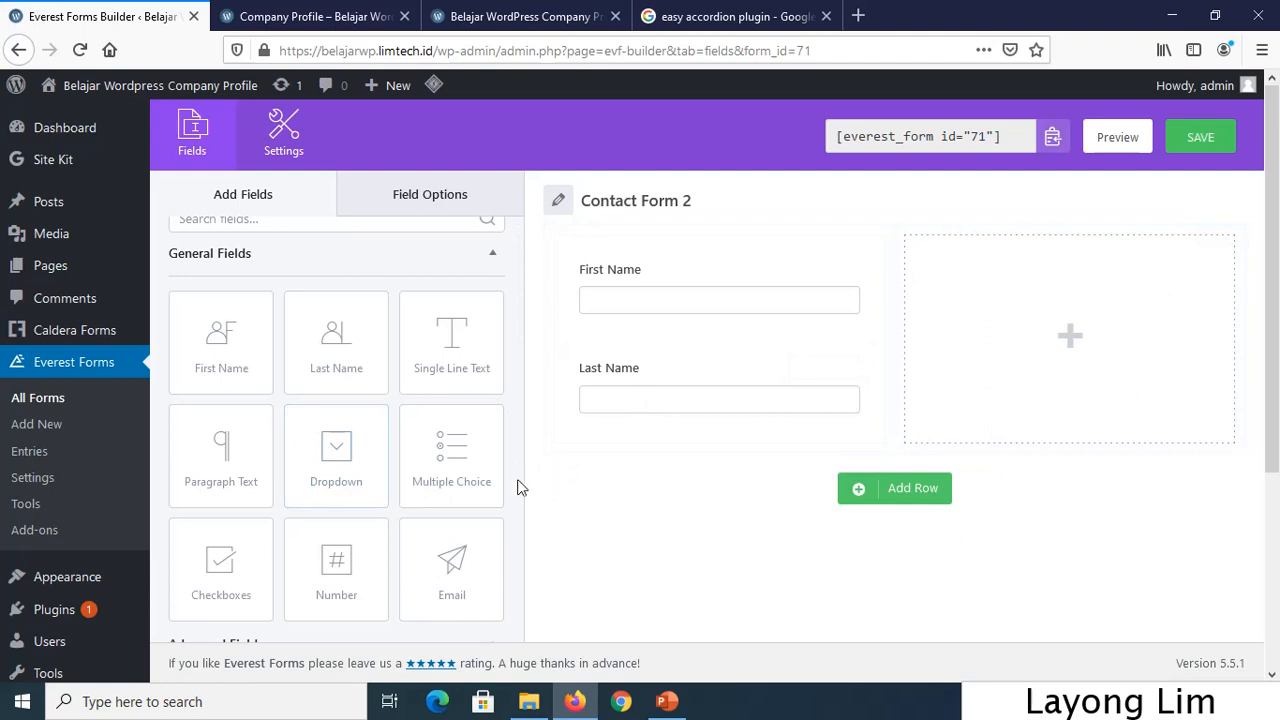
scroll(452, 575, down, 1)
drag(457, 520, 655, 468)
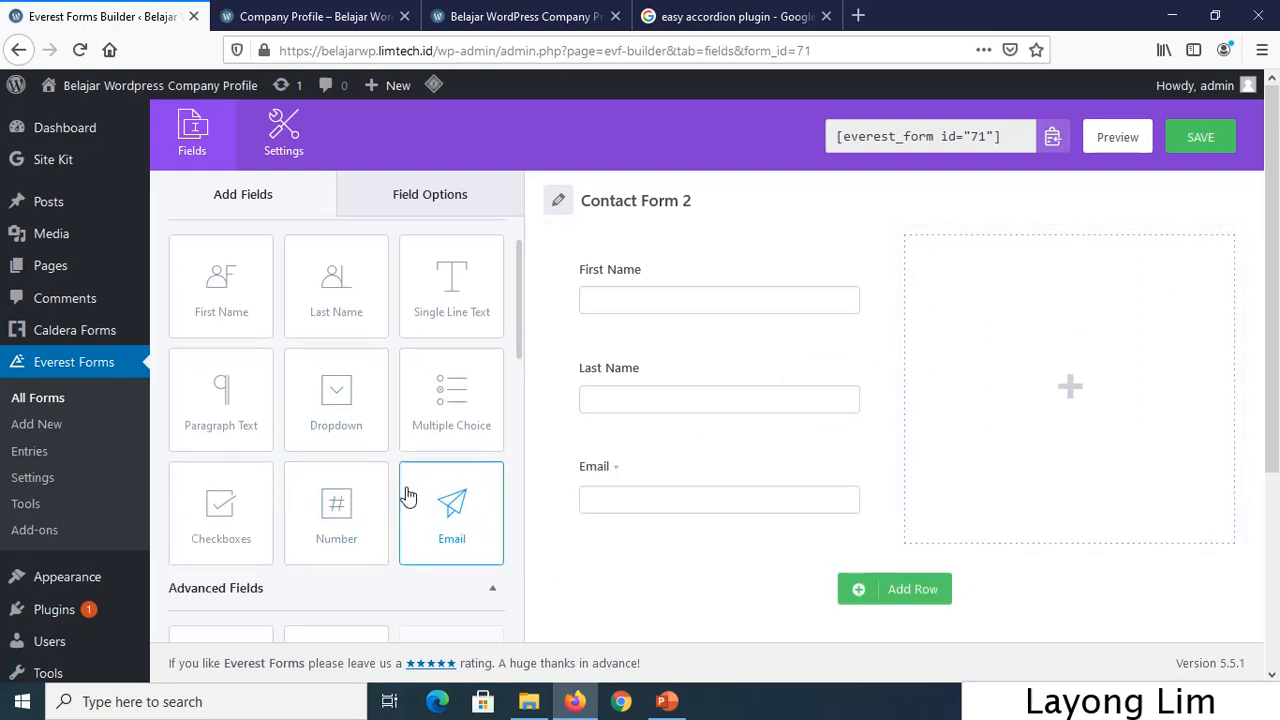
scroll(380, 477, down, 2)
scroll(378, 477, up, 1)
scroll(378, 477, up, 1)
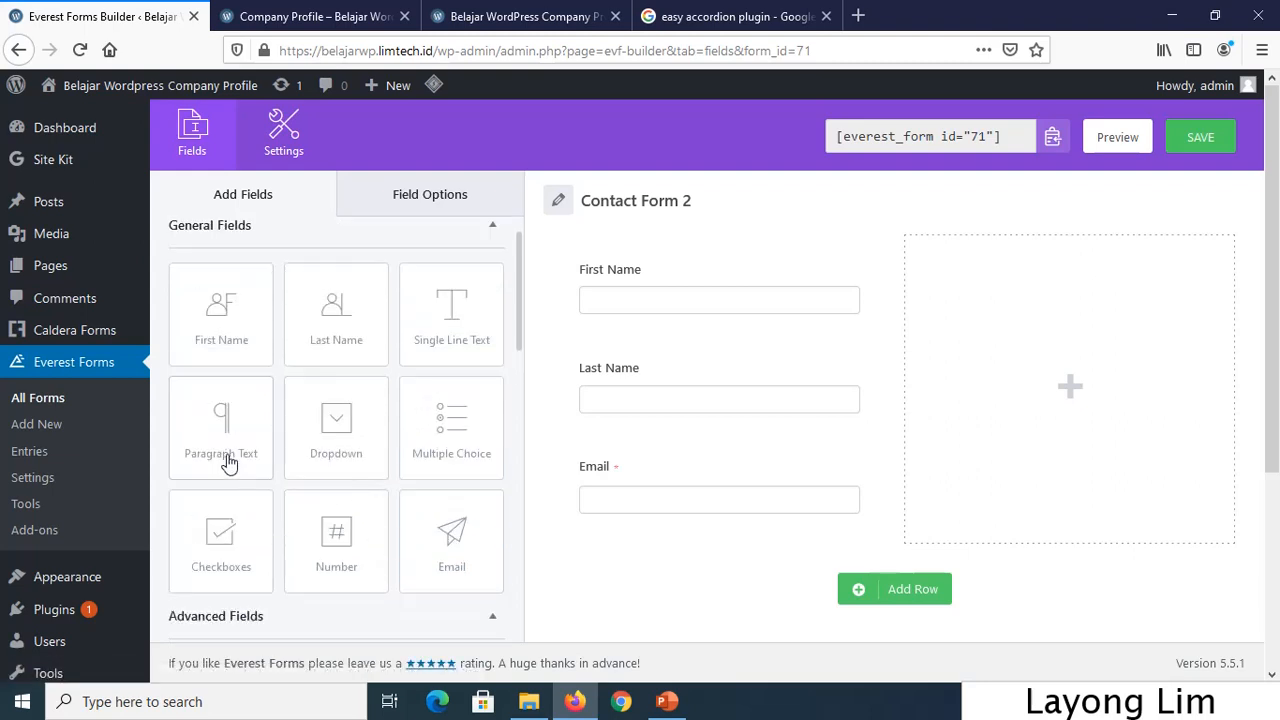
Place a Paragraph Text field below Email and review the resulting form layout.
drag(229, 457, 820, 550)
scroll(911, 517, down, 3)
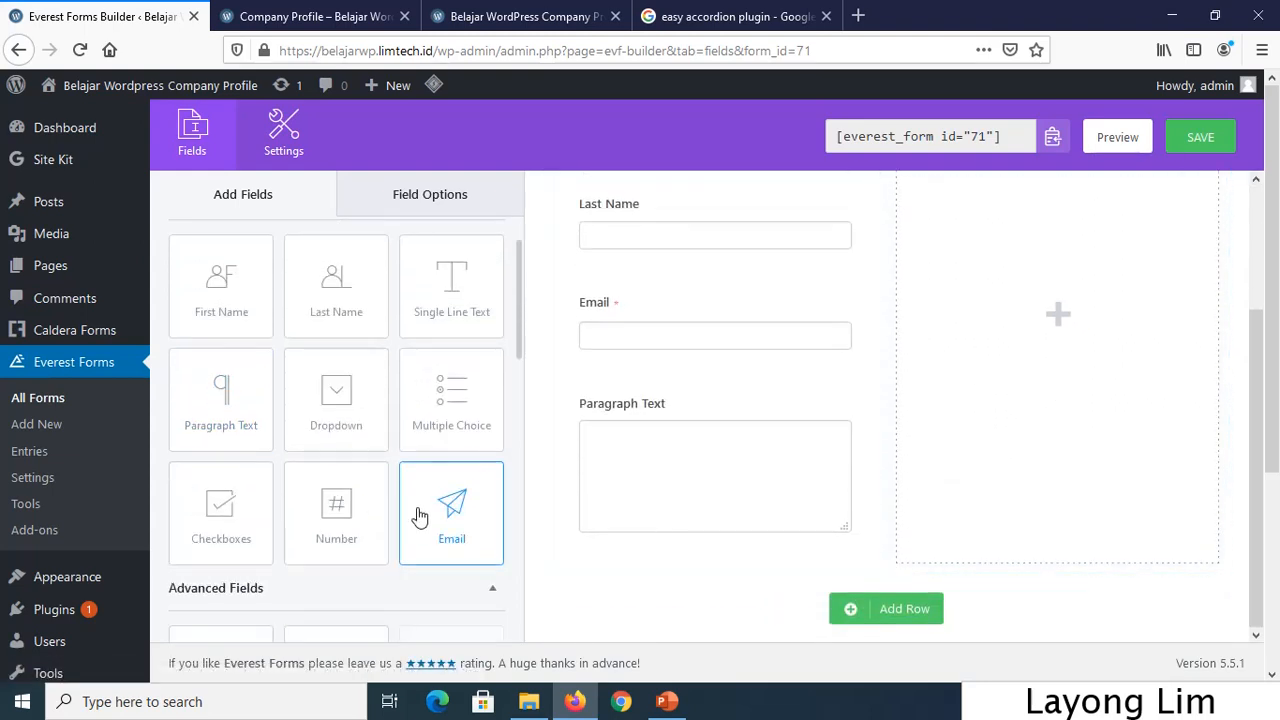
scroll(449, 523, down, 1)
scroll(428, 547, down, 1)
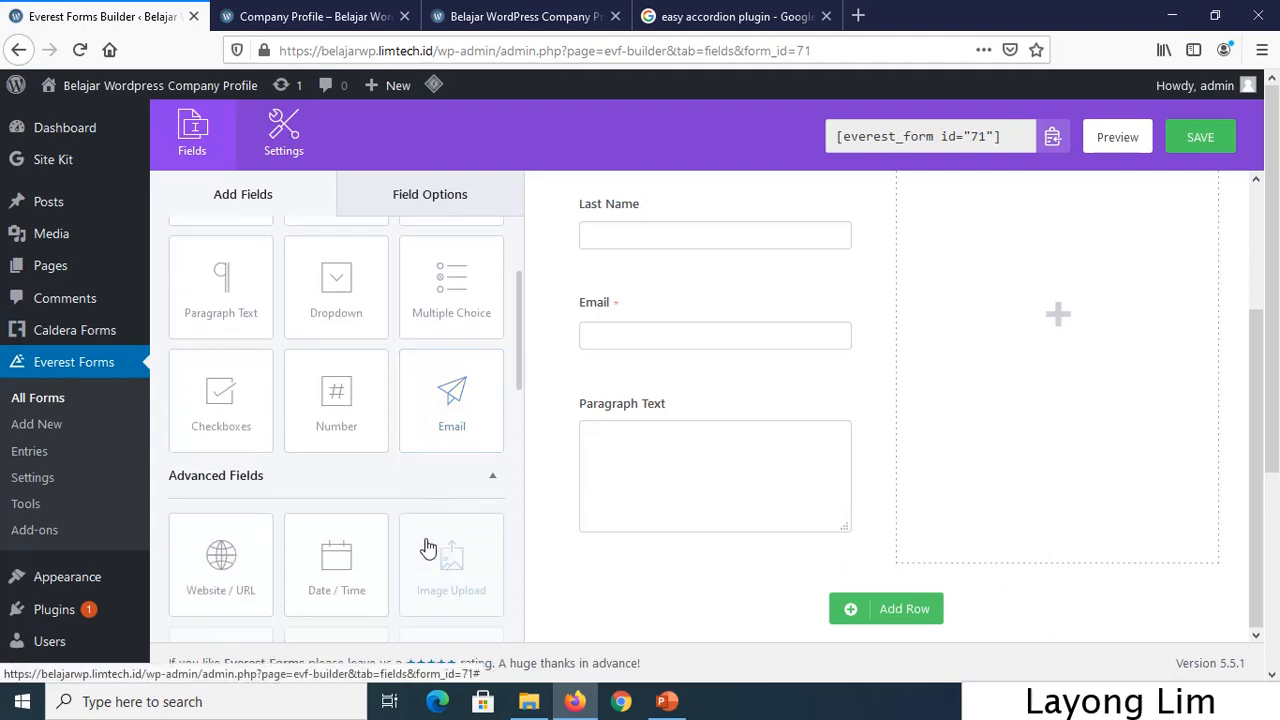
scroll(428, 547, up, 2)
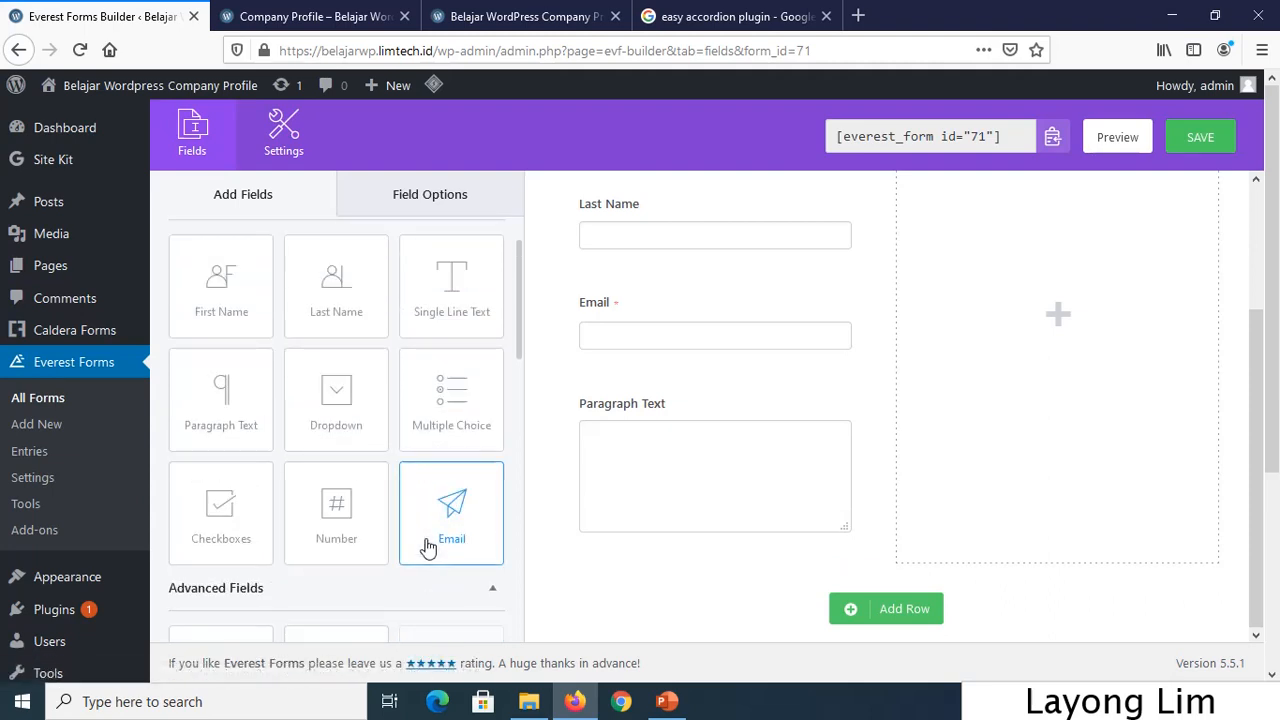
scroll(428, 547, up, 2)
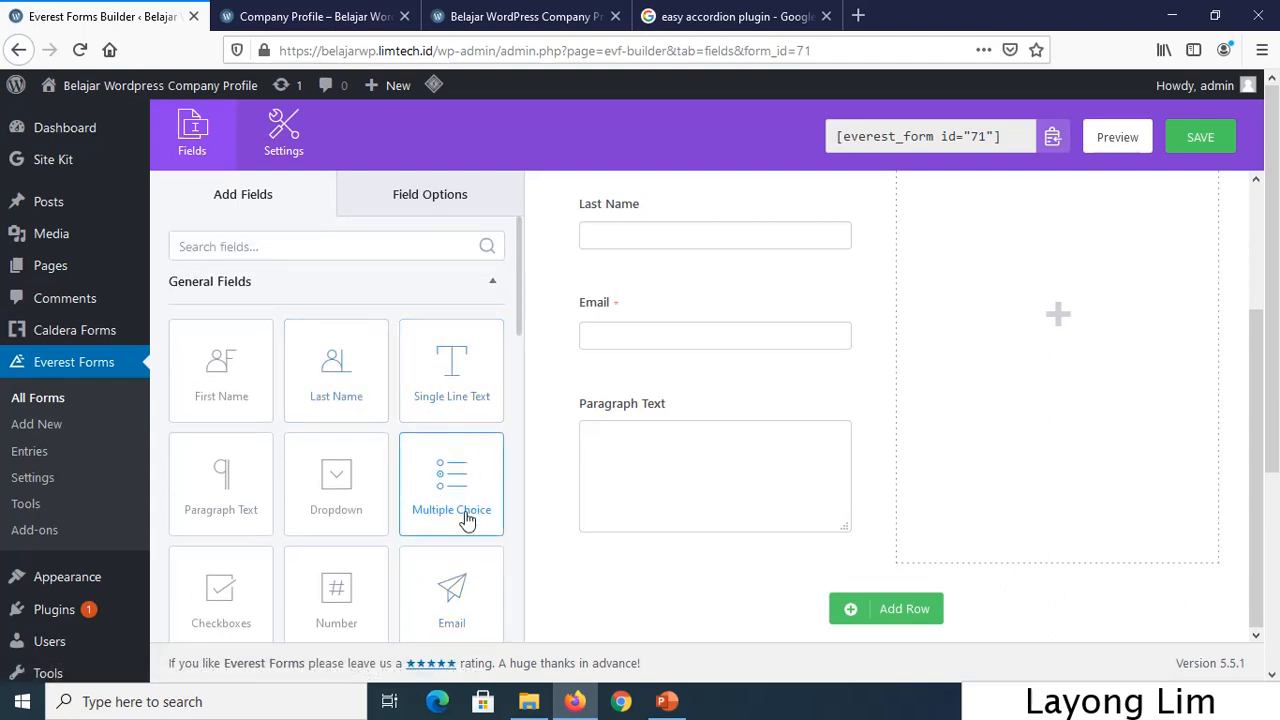
scroll(466, 525, down, 3)
scroll(469, 540, down, 15)
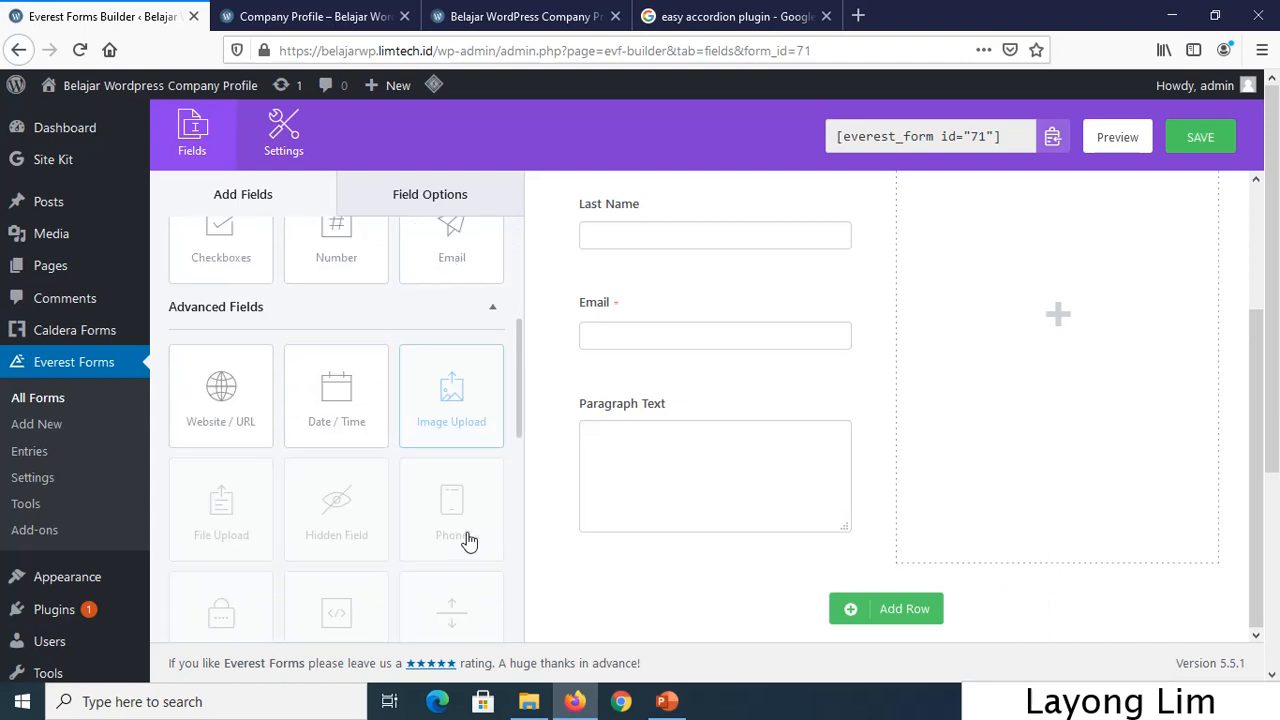
scroll(472, 547, down, 3)
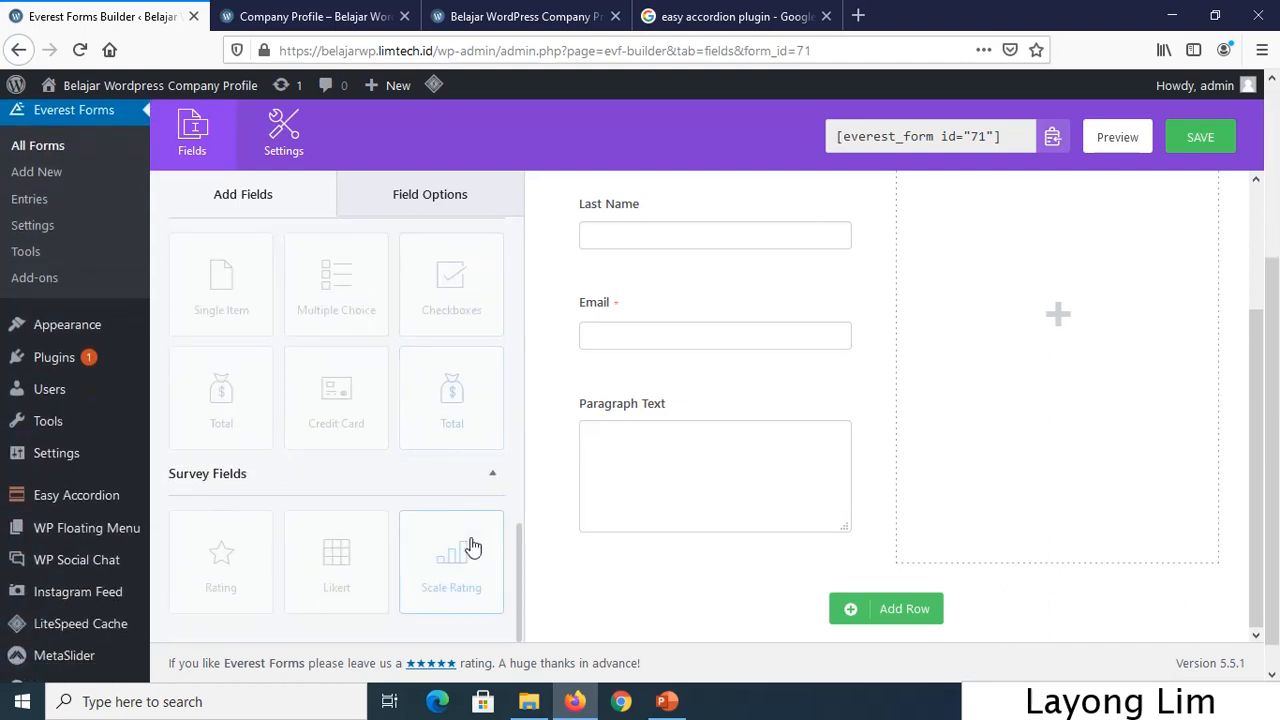
scroll(472, 547, up, 8)
scroll(472, 545, up, 6)
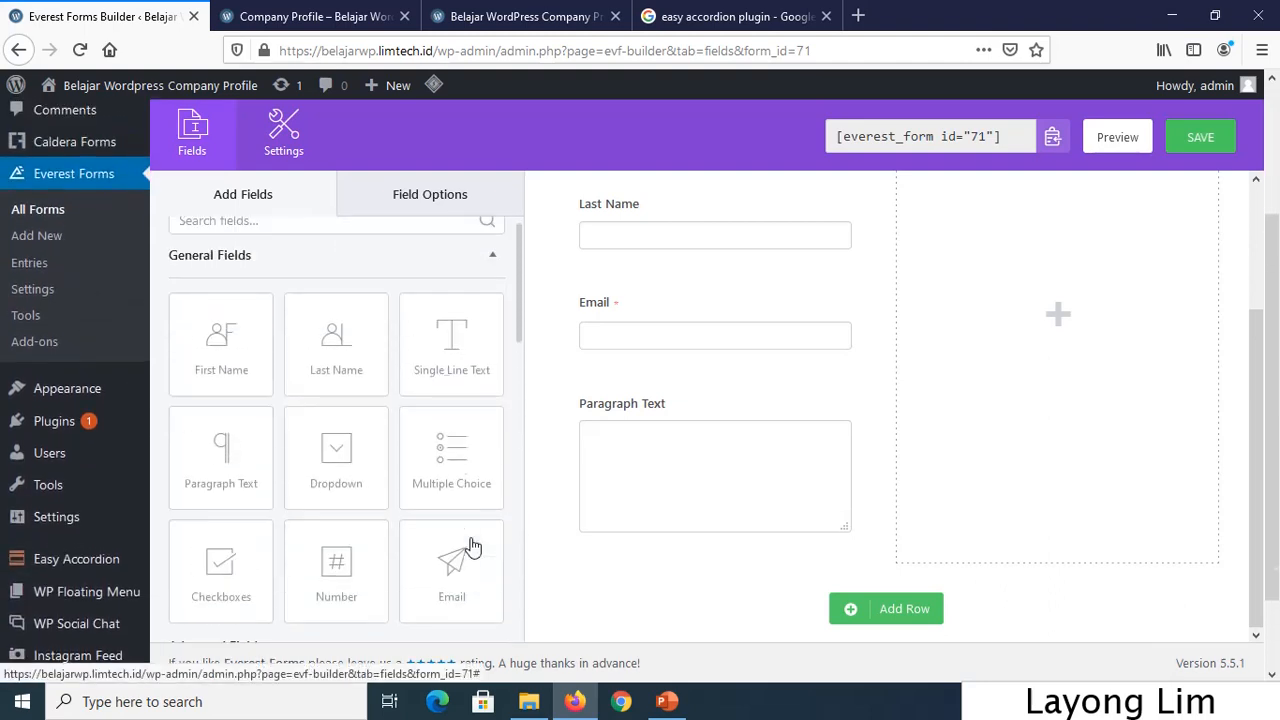
Save Contact Form 2 with its First Name, Last Name, Email and Paragraph Text fields.
click(1190, 148)
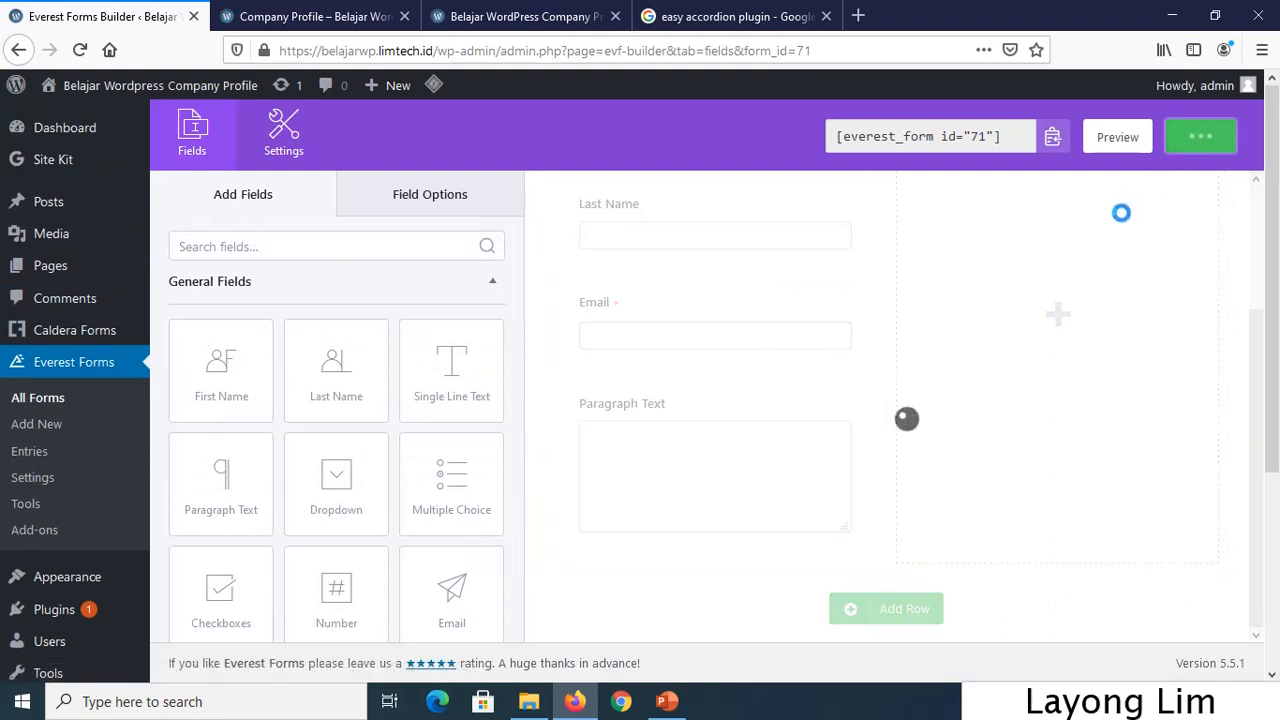
scroll(876, 460, up, 3)
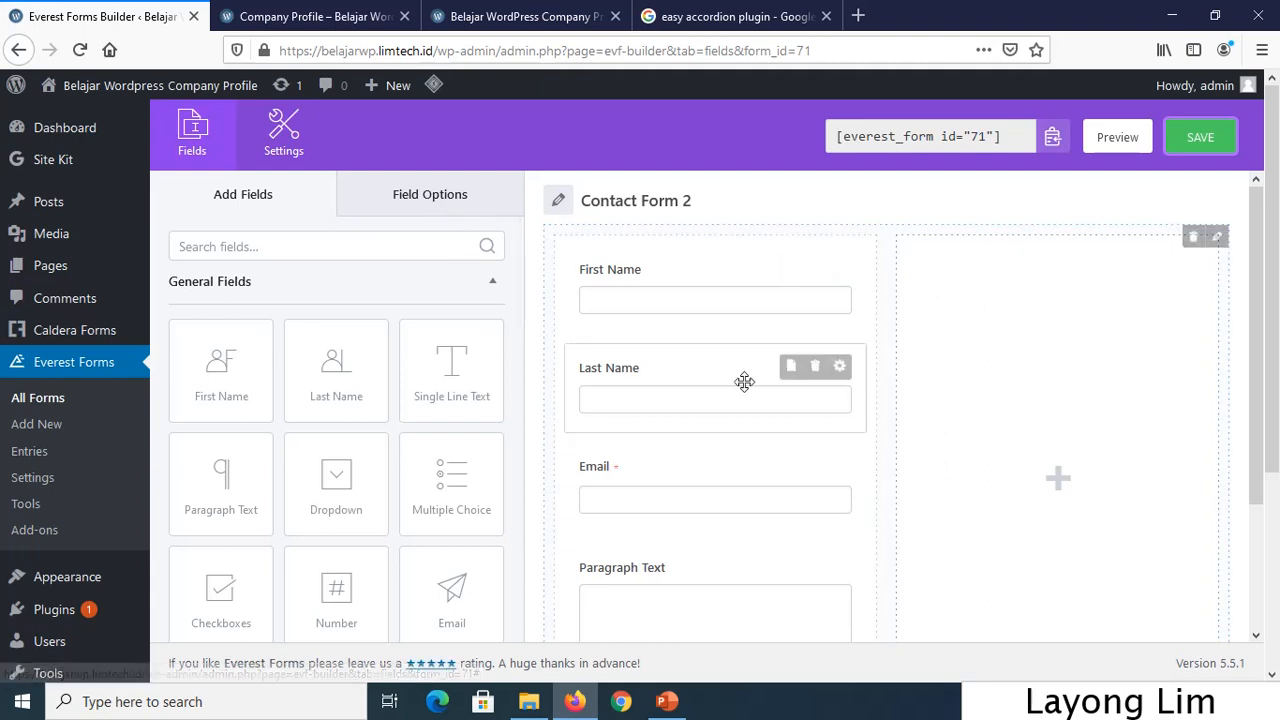
scroll(817, 406, down, 2)
scroll(730, 420, up, 2)
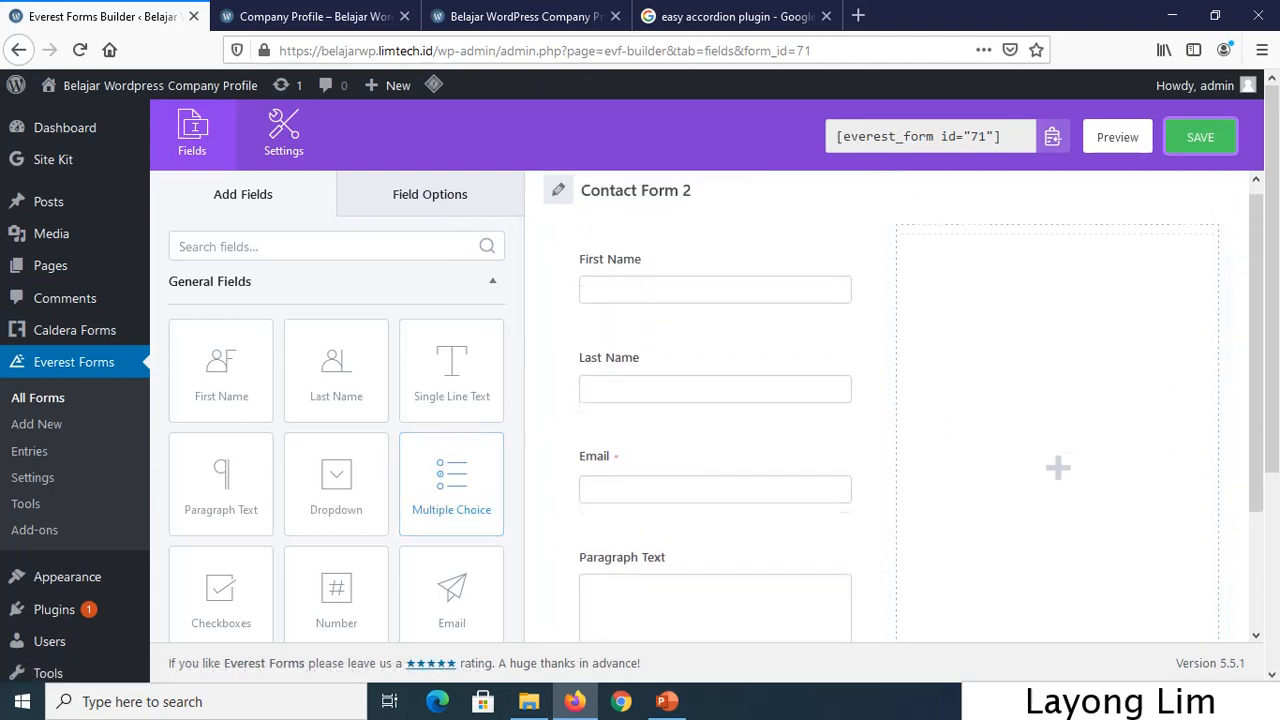
Switch to another window from the taskbar and click through several items there.
click(957, 702)
click(1006, 627)
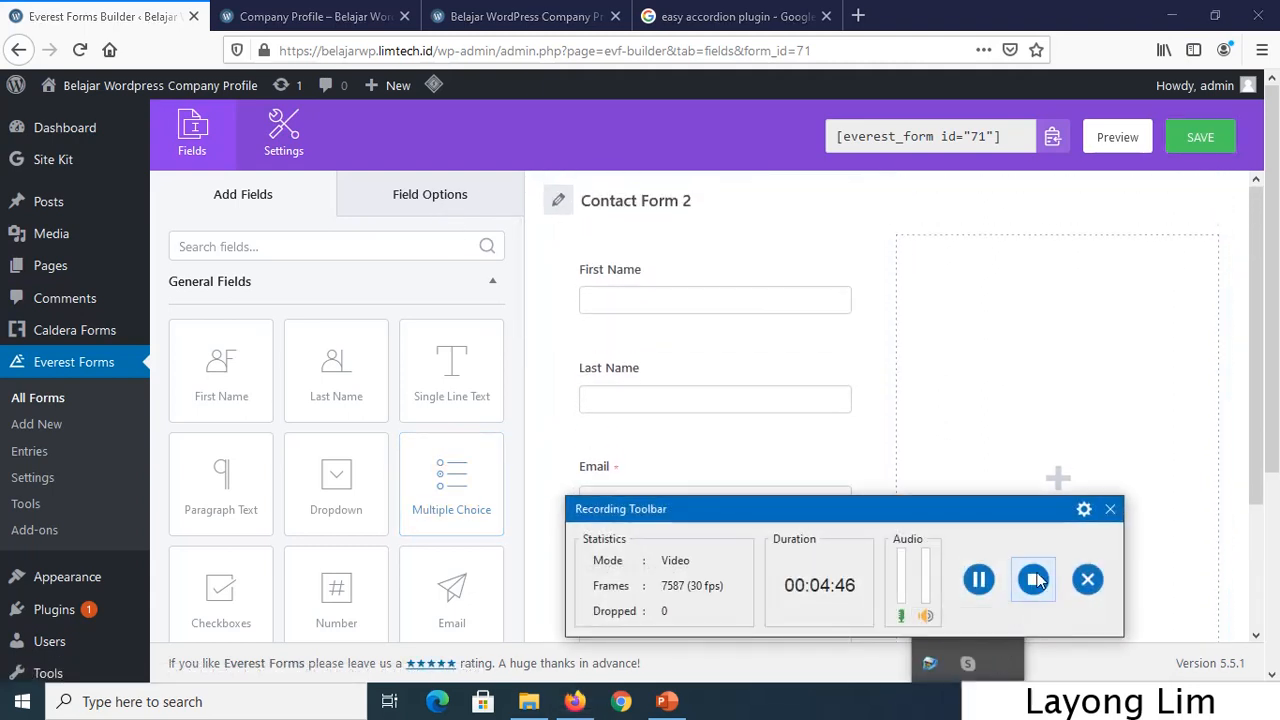
click(1110, 509)
click(991, 509)
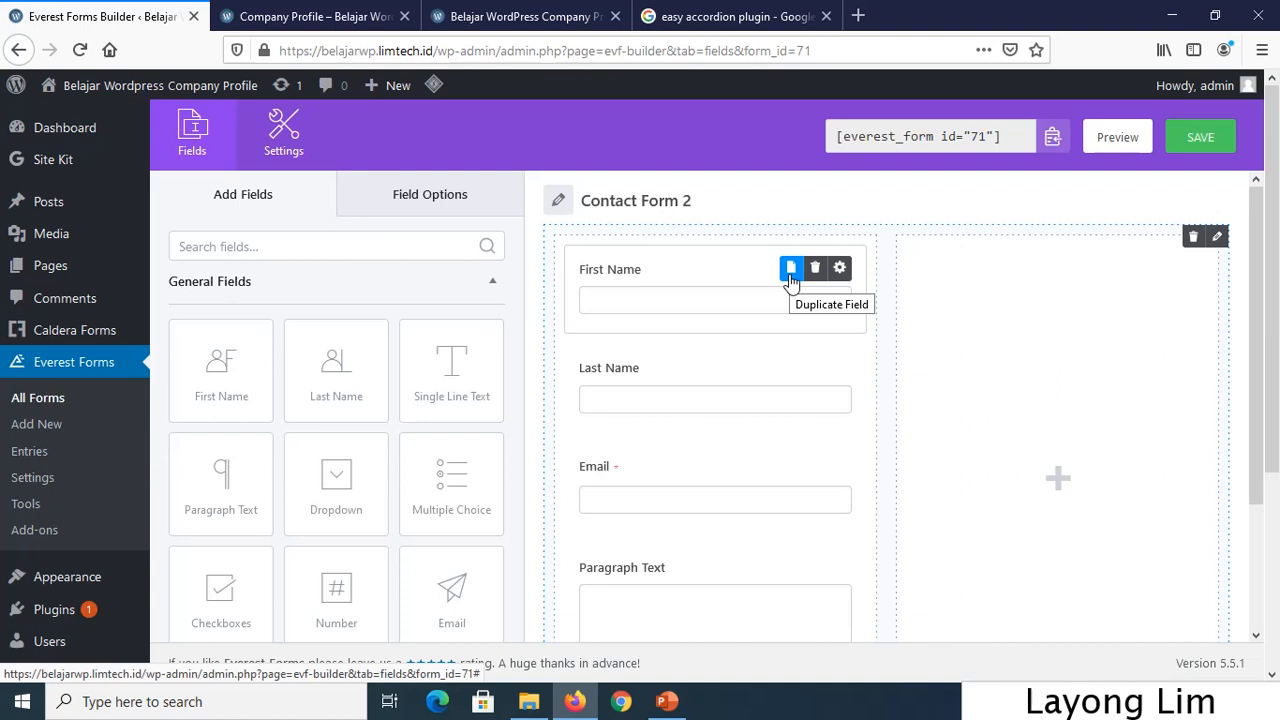
Make First Name and Last Name required fields, expanding First Name's advanced options.
click(841, 268)
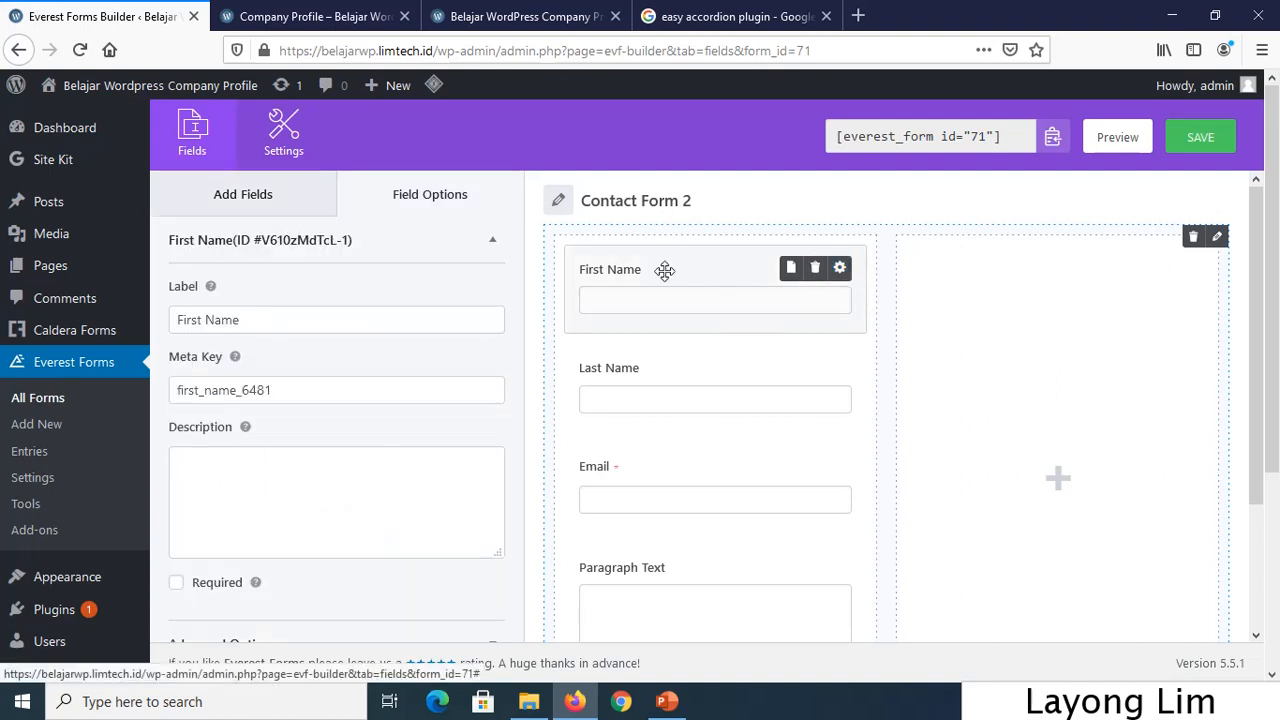
scroll(419, 440, down, 5)
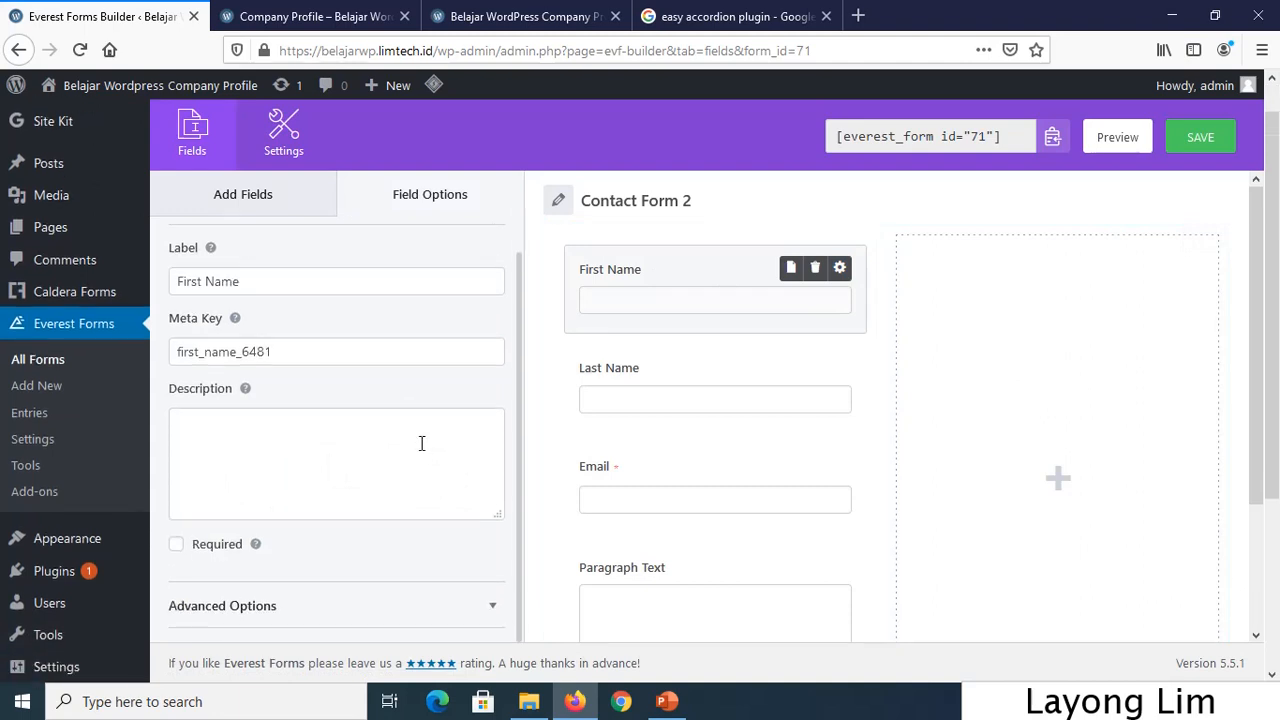
click(217, 546)
scroll(449, 583, down, 2)
click(438, 612)
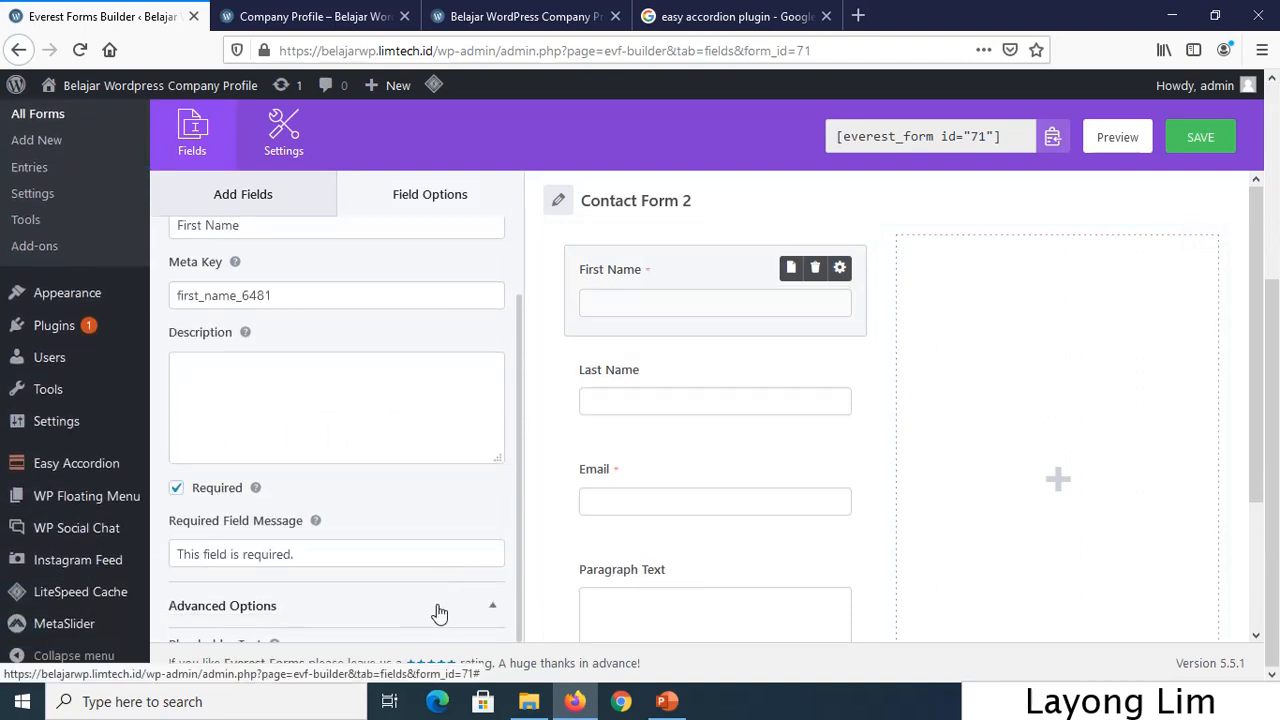
scroll(447, 590, down, 3)
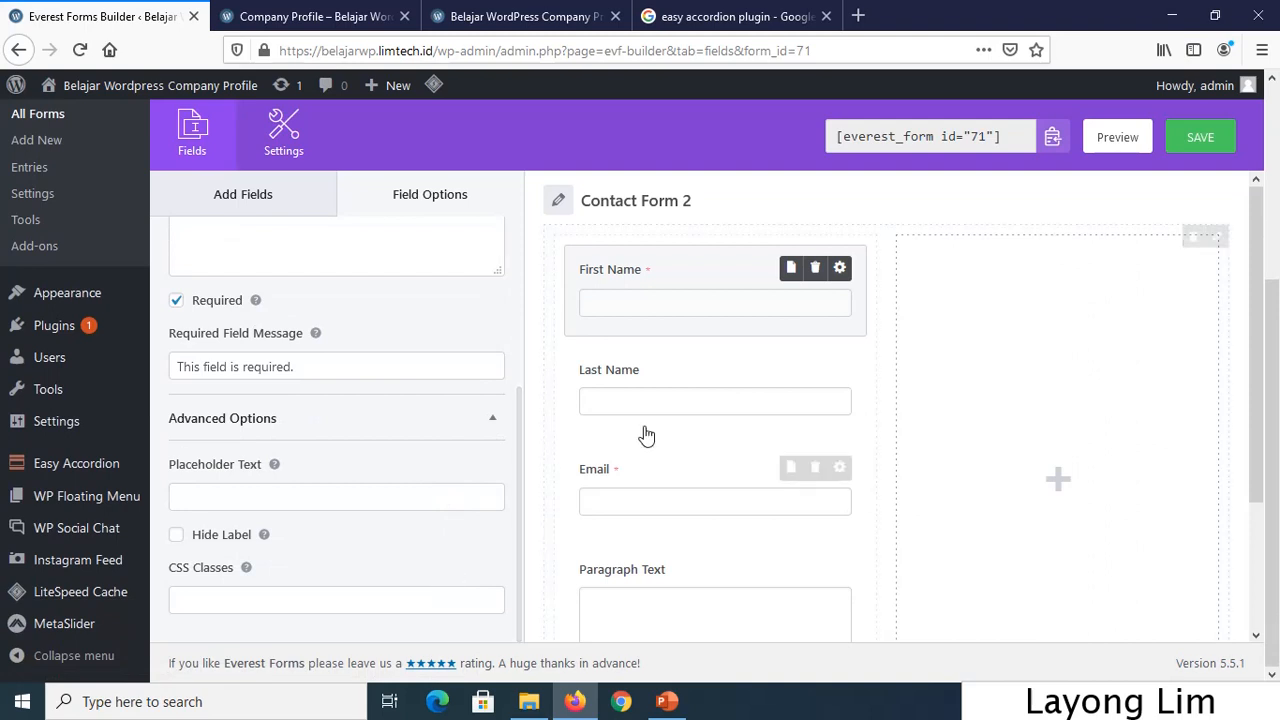
click(840, 369)
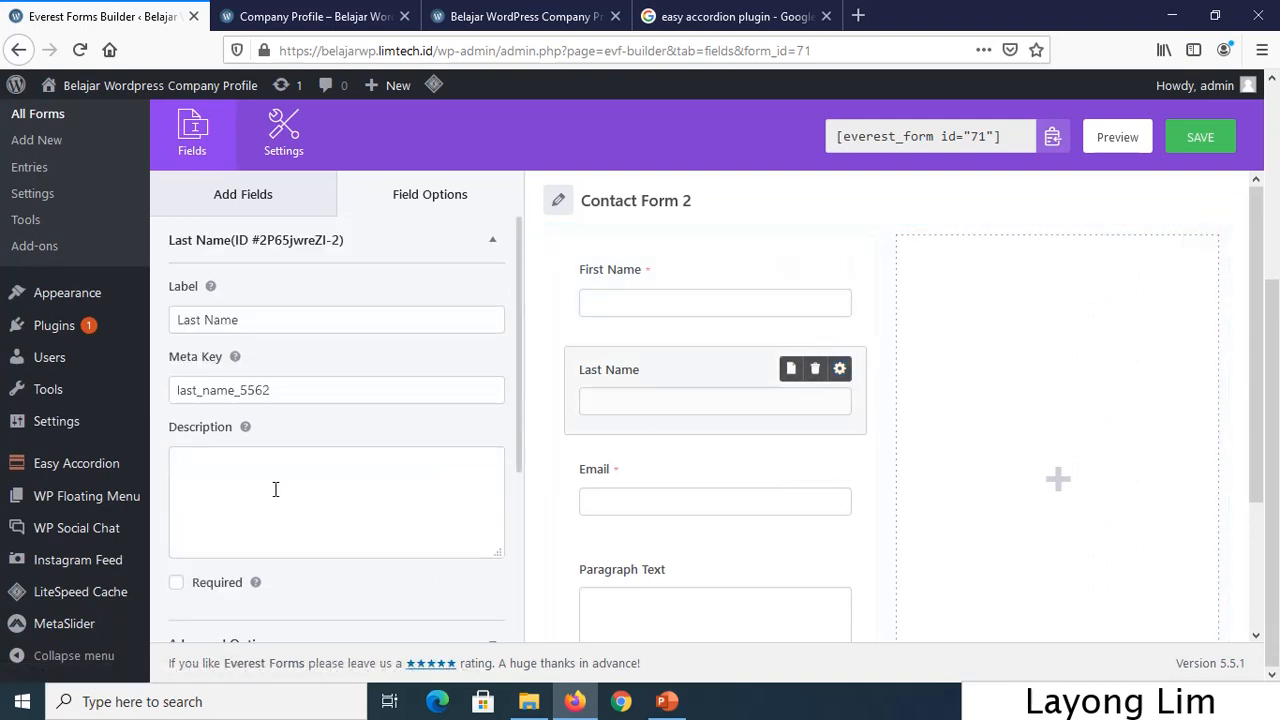
scroll(275, 489, down, 1)
click(208, 543)
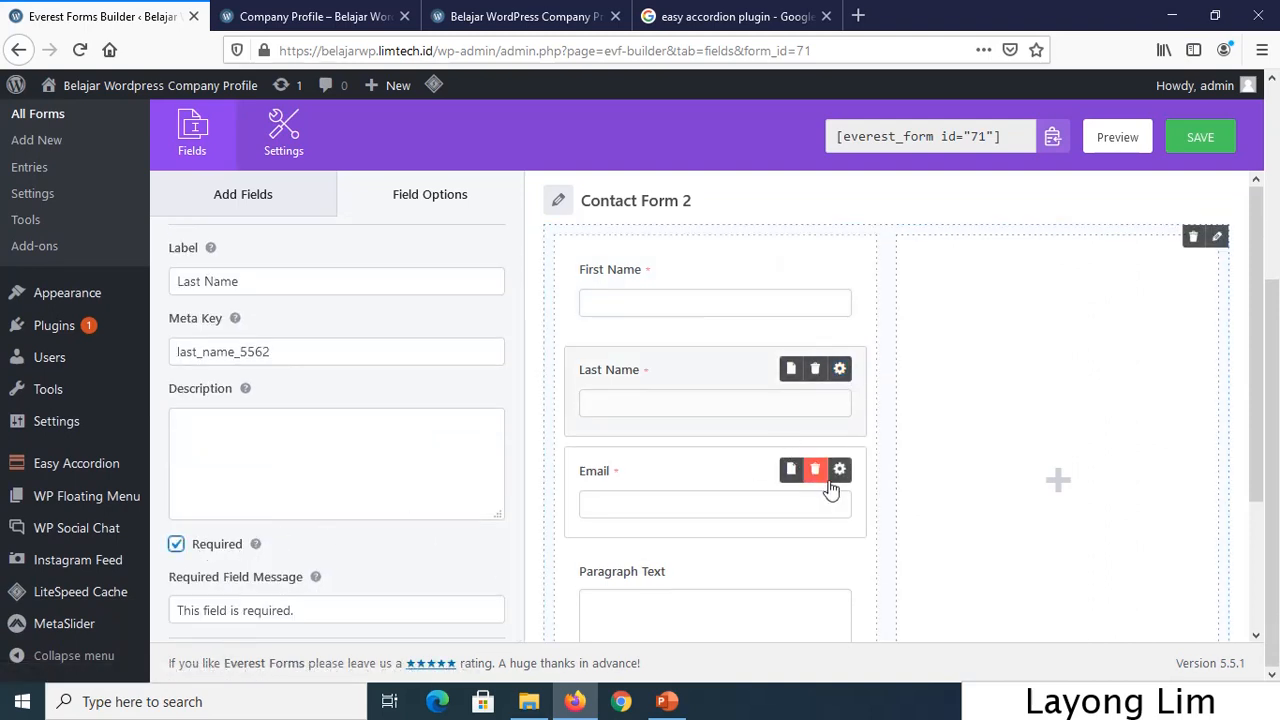
Make the Paragraph Text field required as well and save the form.
click(843, 474)
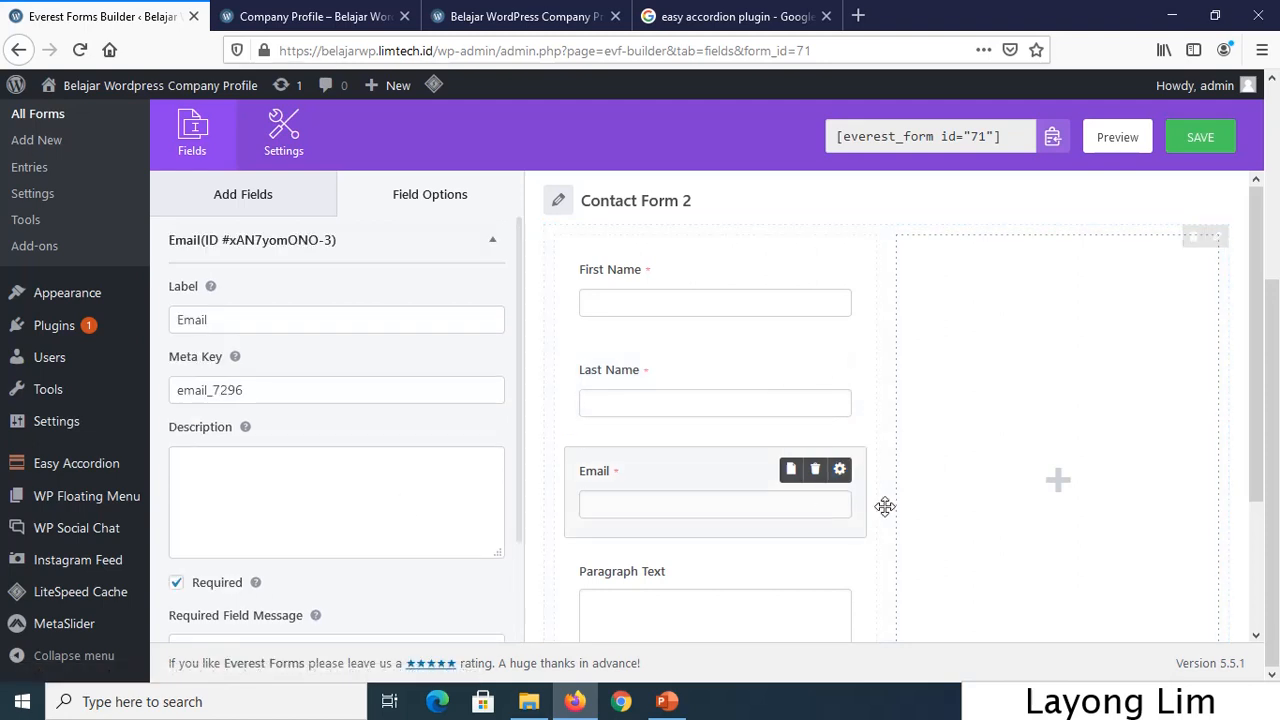
scroll(843, 517, down, 2)
click(840, 476)
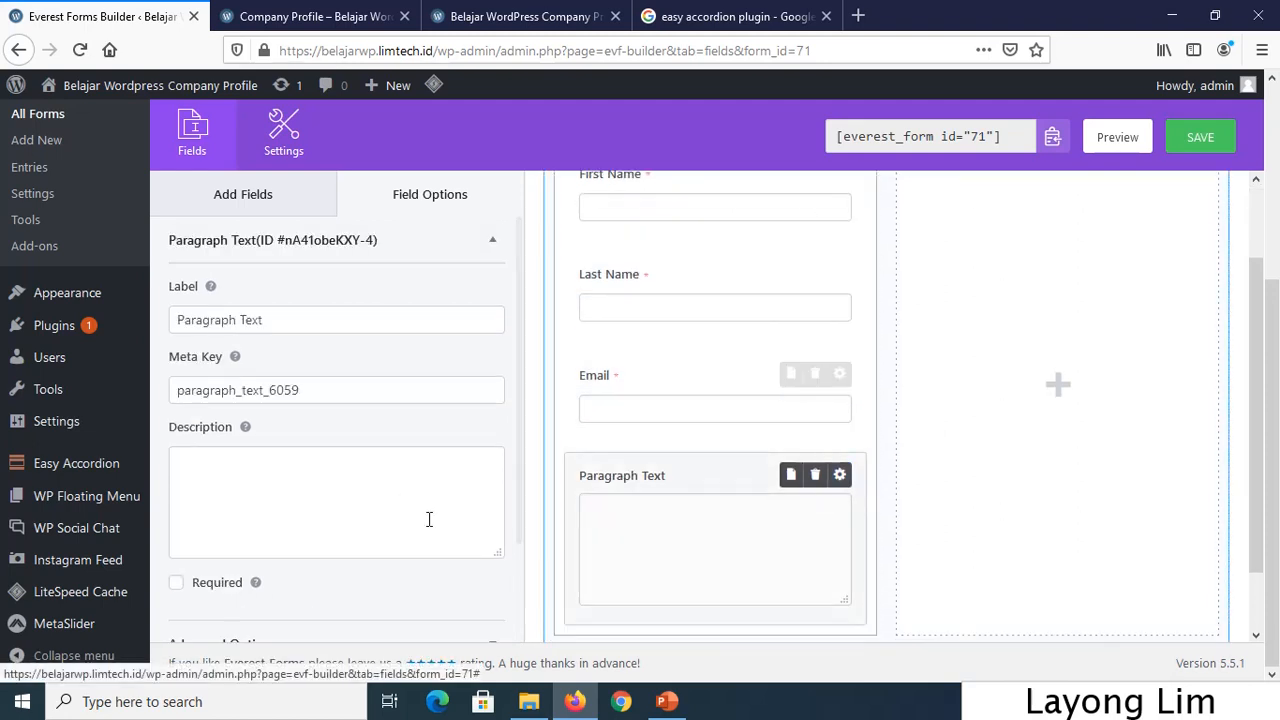
click(222, 583)
scroll(414, 526, down, 1)
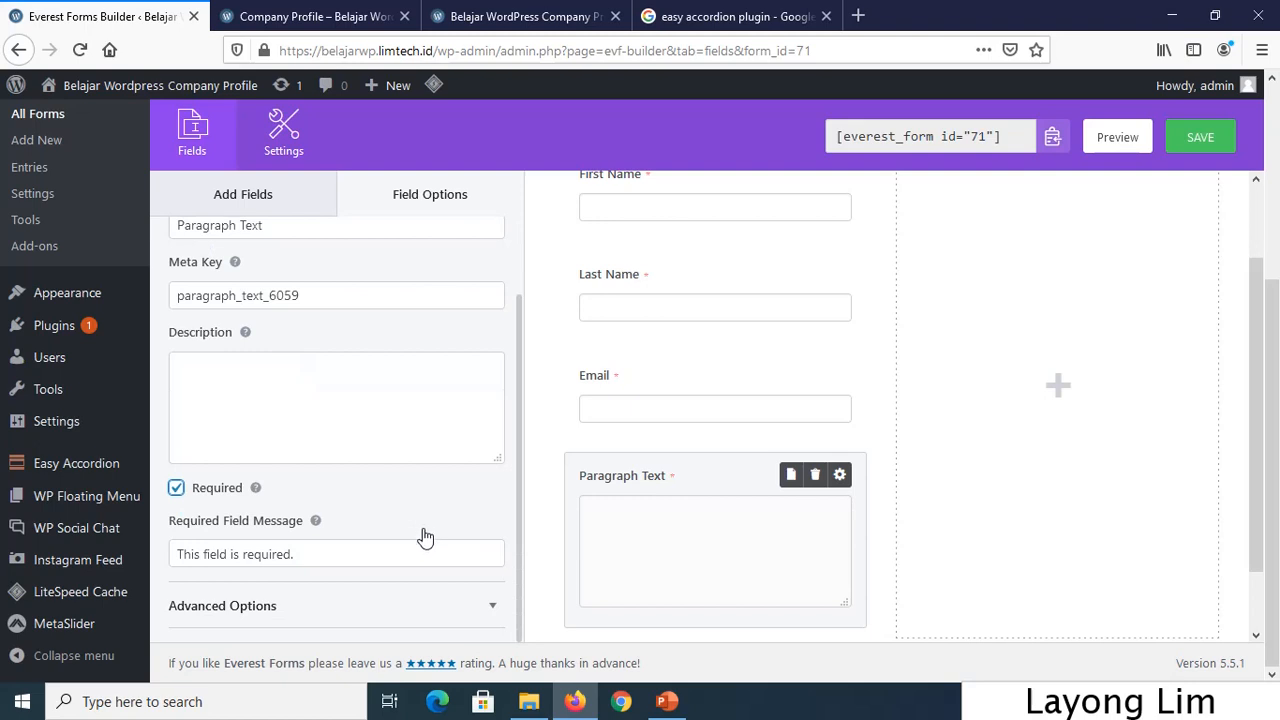
scroll(425, 538, up, 3)
click(1218, 137)
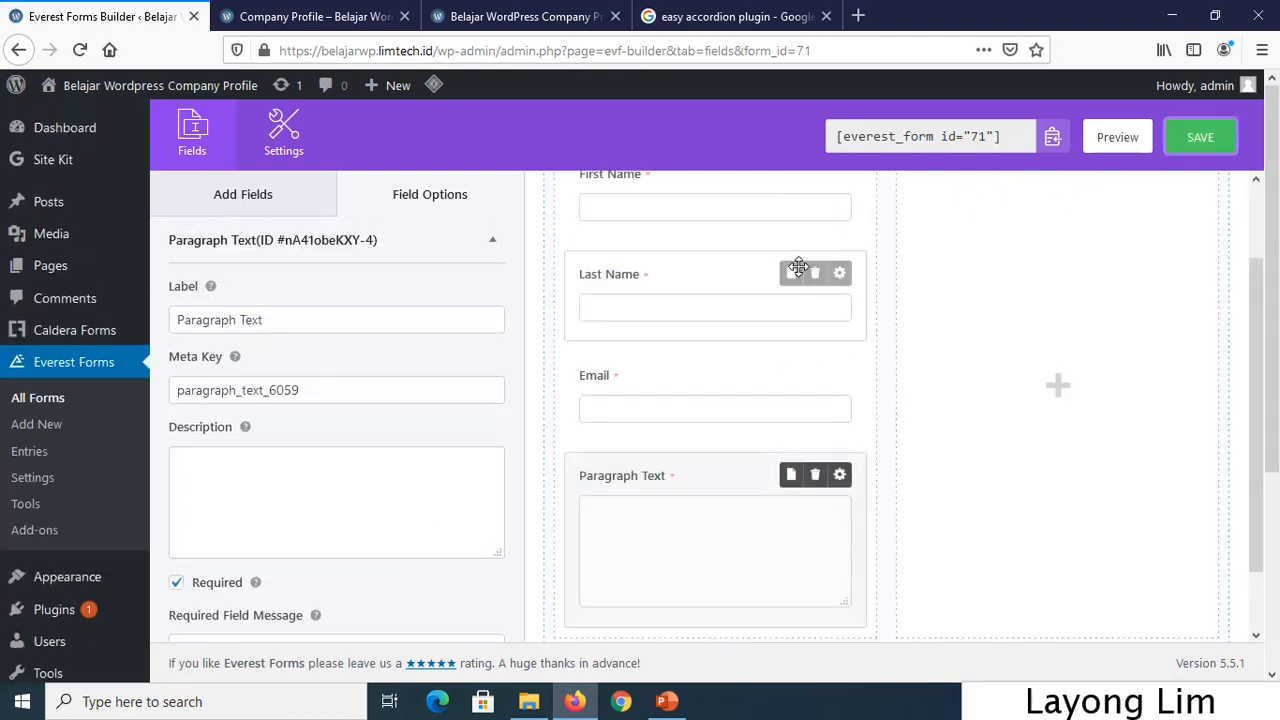
Open the form's General settings, checking the Settings items on the course slides.
click(300, 158)
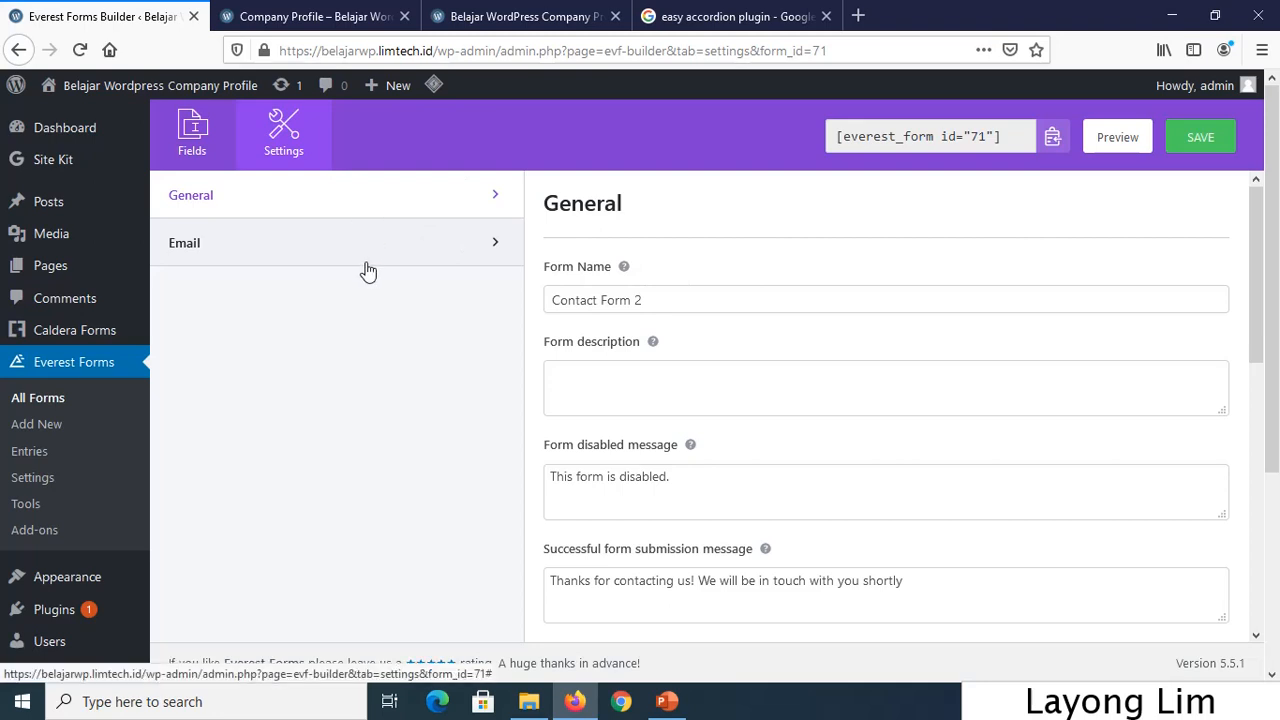
click(666, 701)
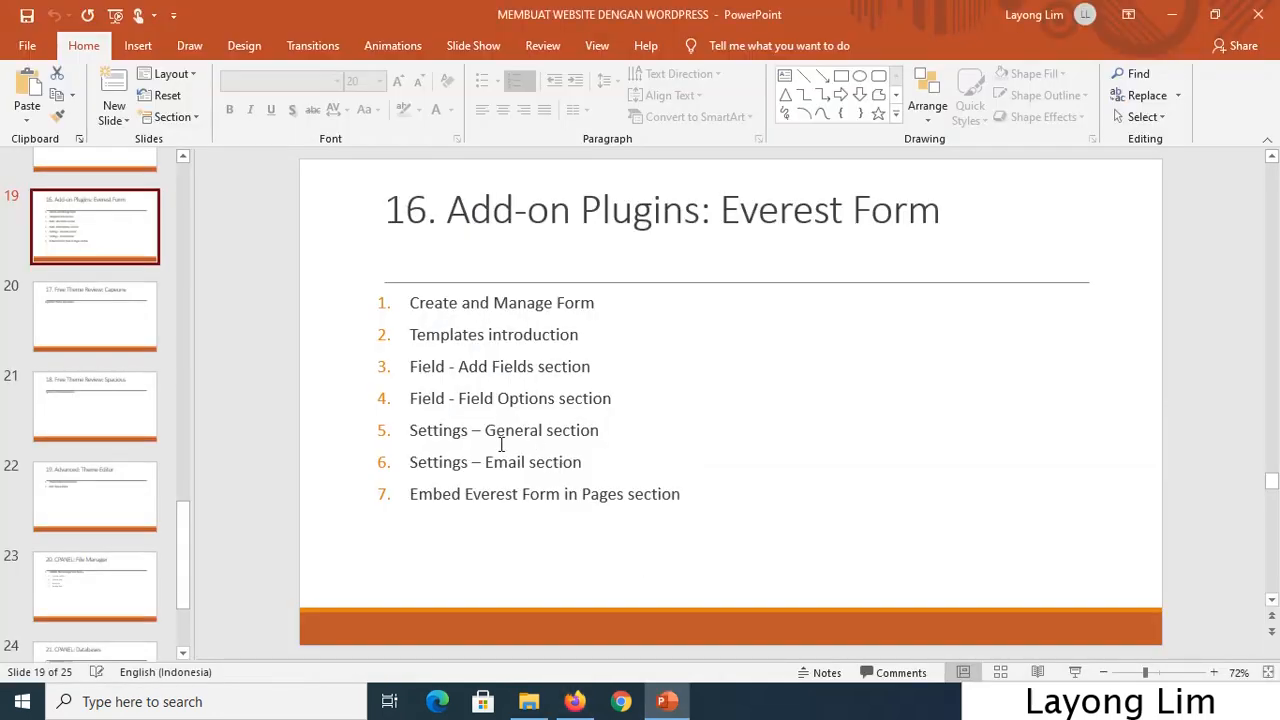
drag(409, 430, 626, 467)
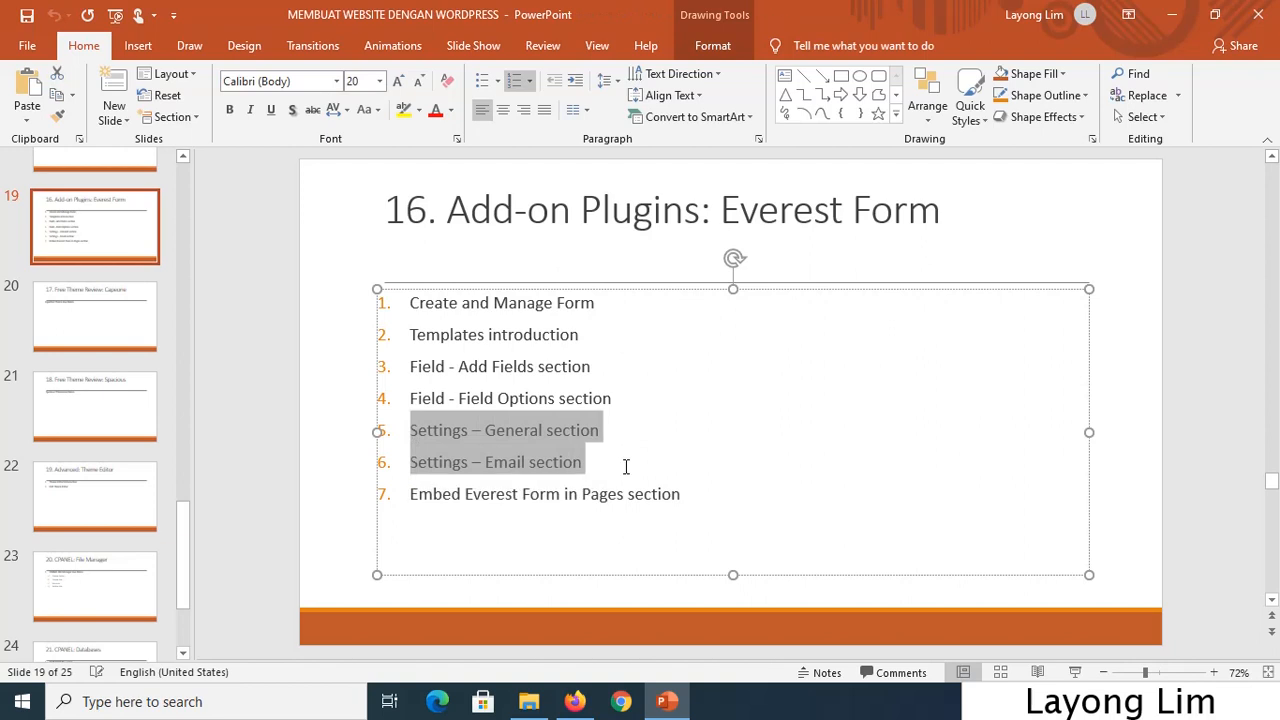
click(1133, 493)
click(575, 701)
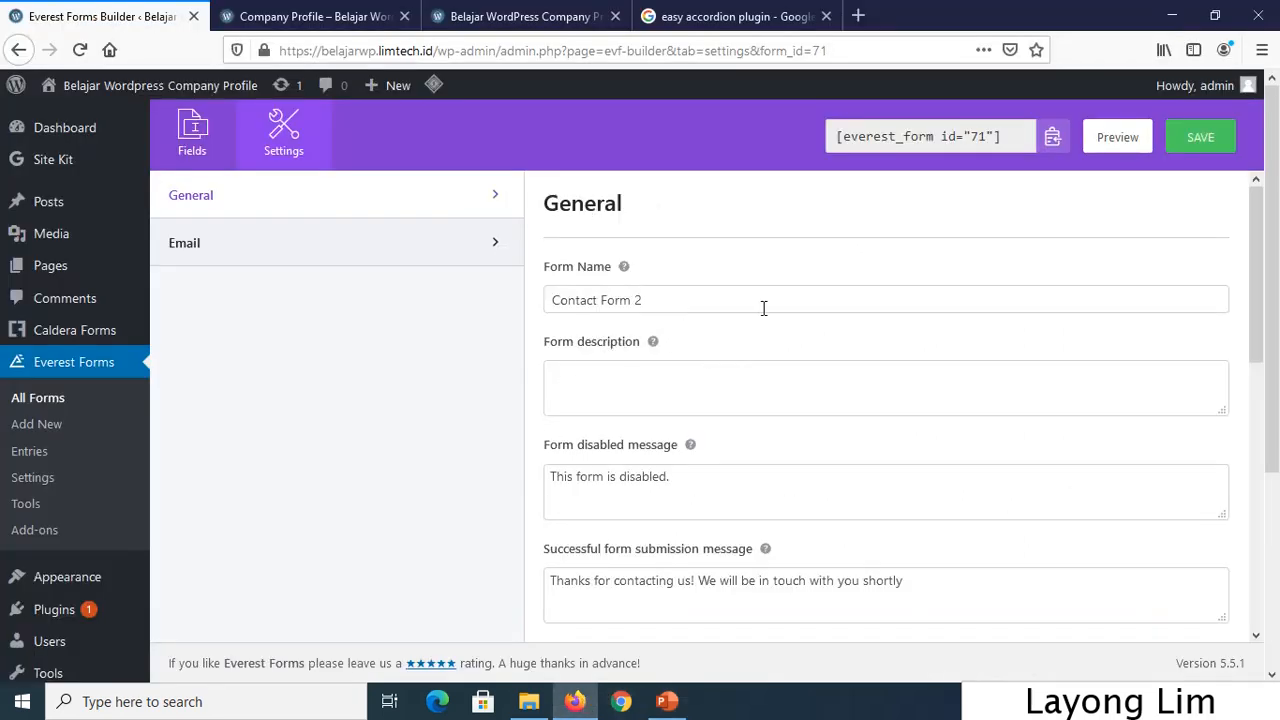
Review the form name, description and successful submission message in General settings.
drag(760, 293, 508, 306)
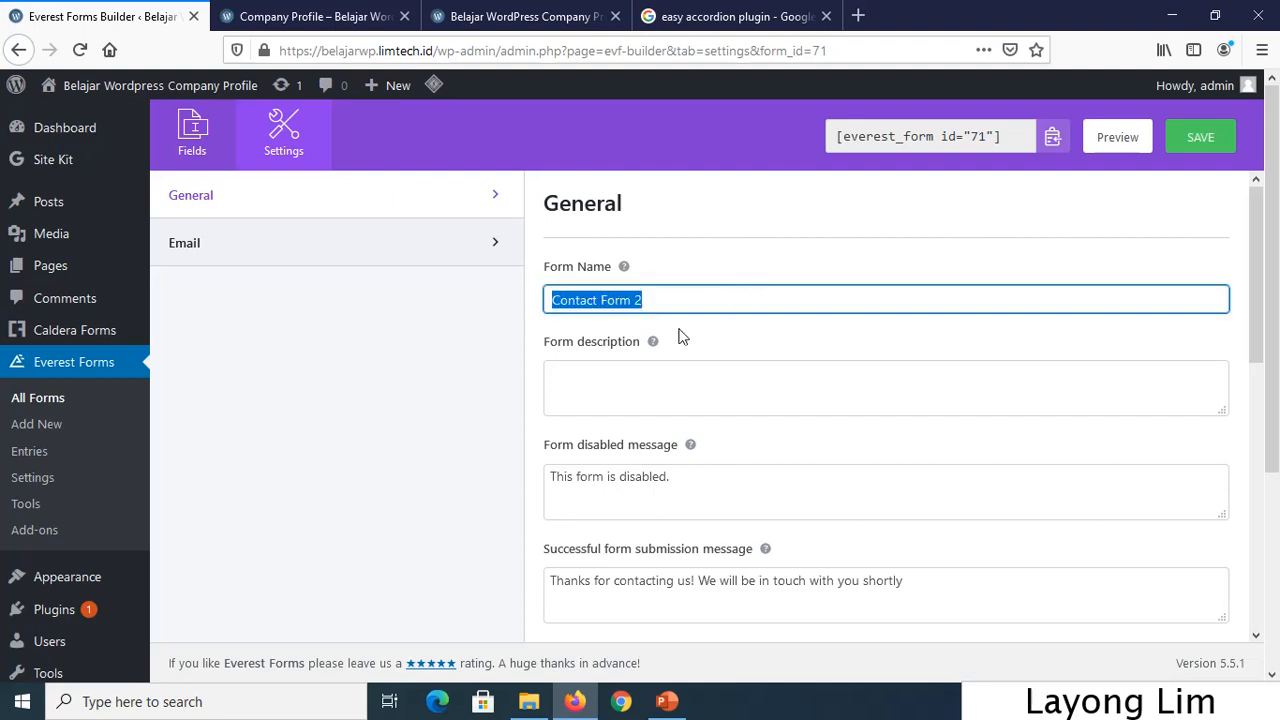
click(743, 383)
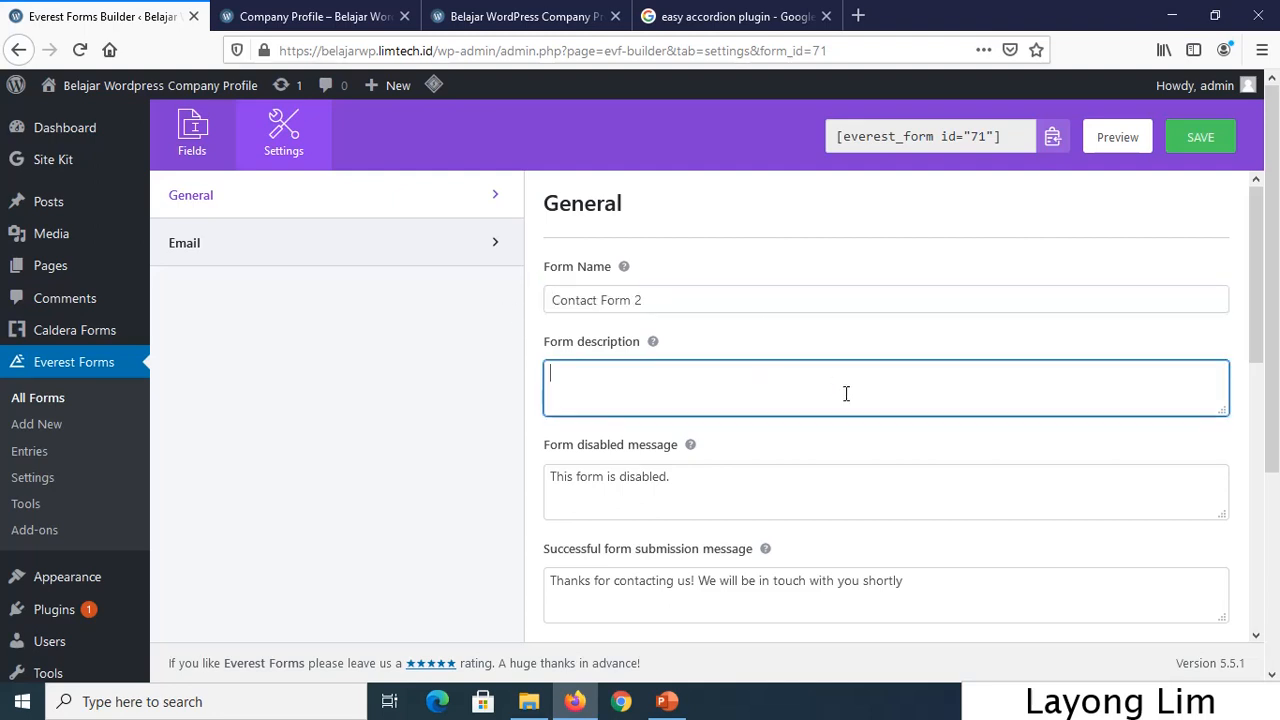
scroll(920, 460, down, 2)
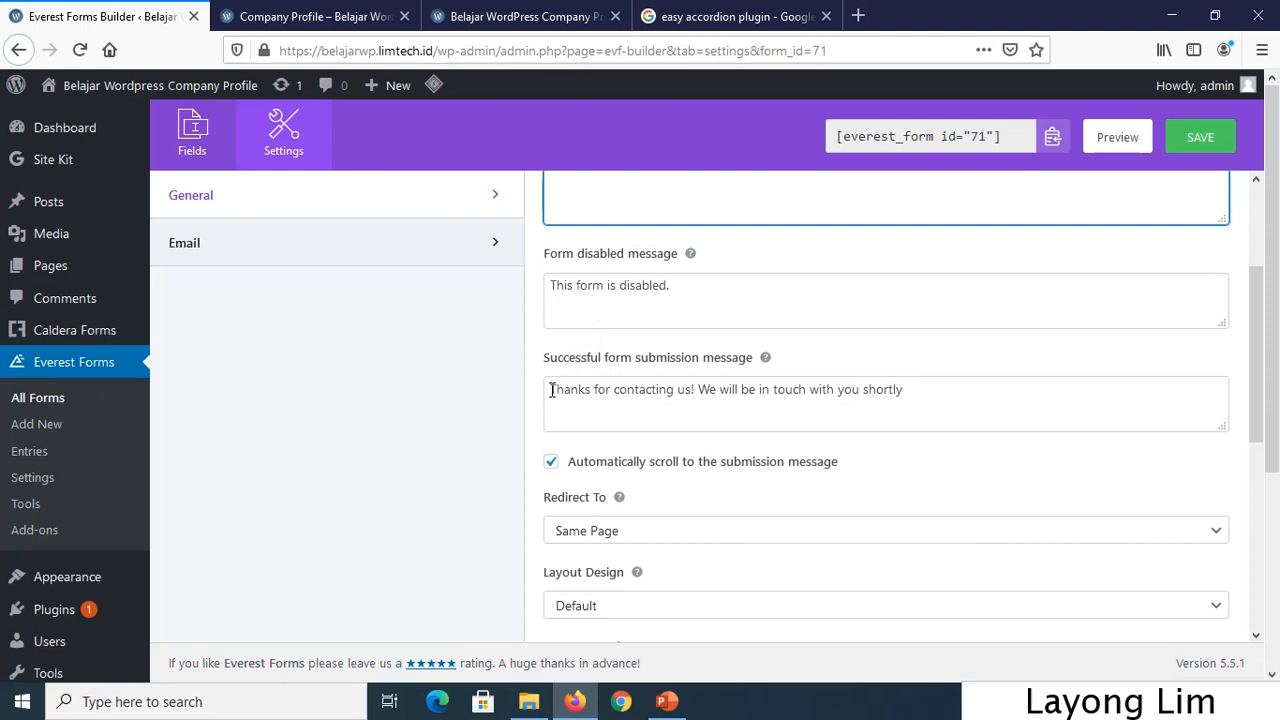
drag(549, 389, 908, 408)
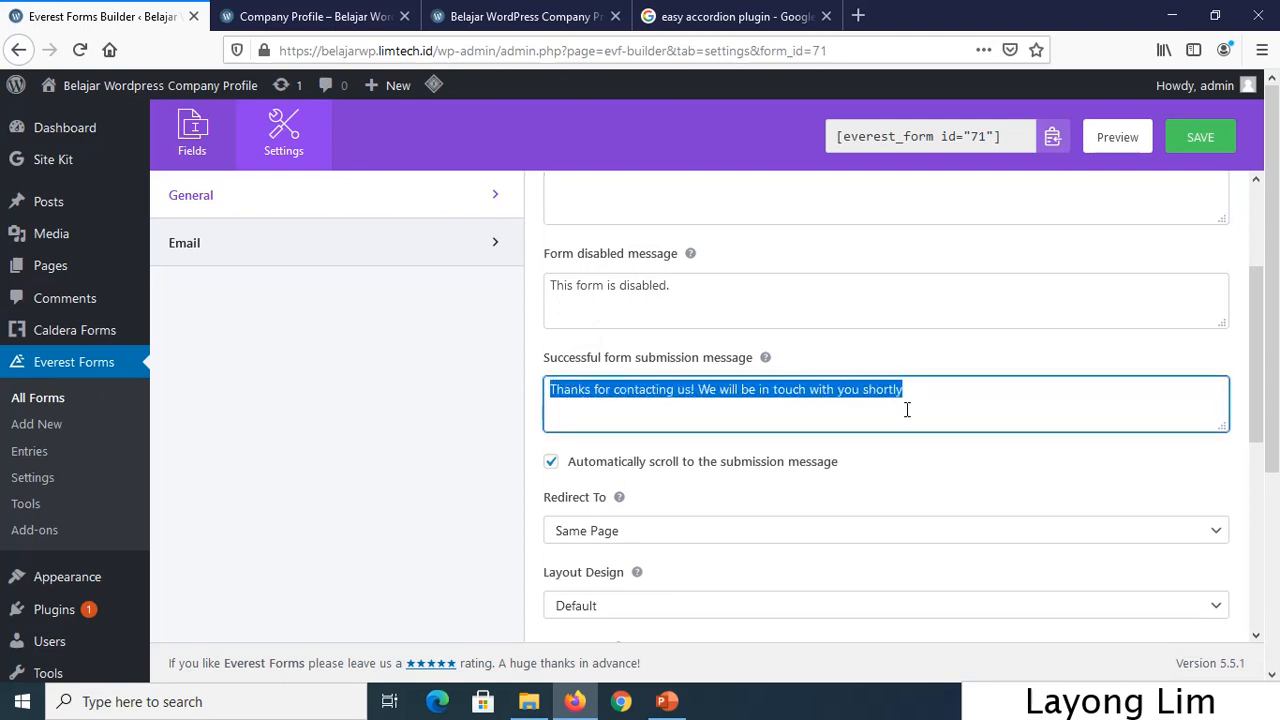
scroll(960, 440, down, 2)
scroll(960, 440, down, 2)
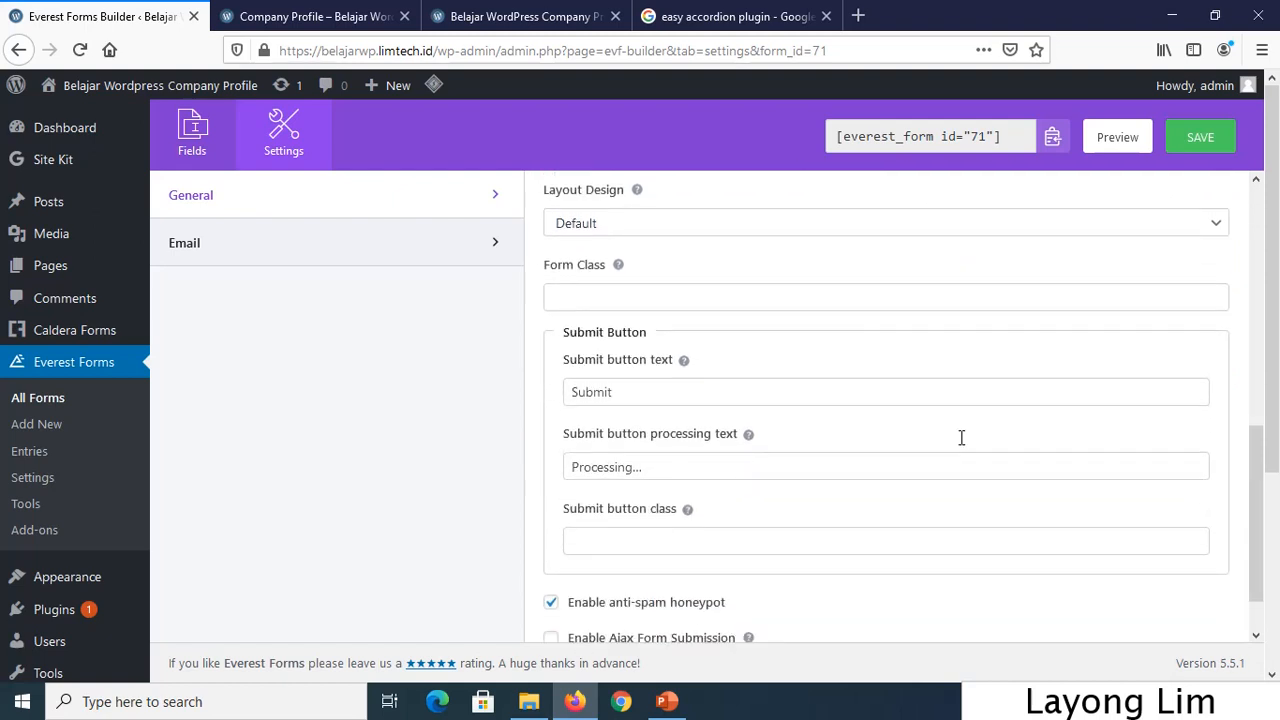
Change the submit button text from 'Submit' to 'Proceed' and save the form.
click(716, 400)
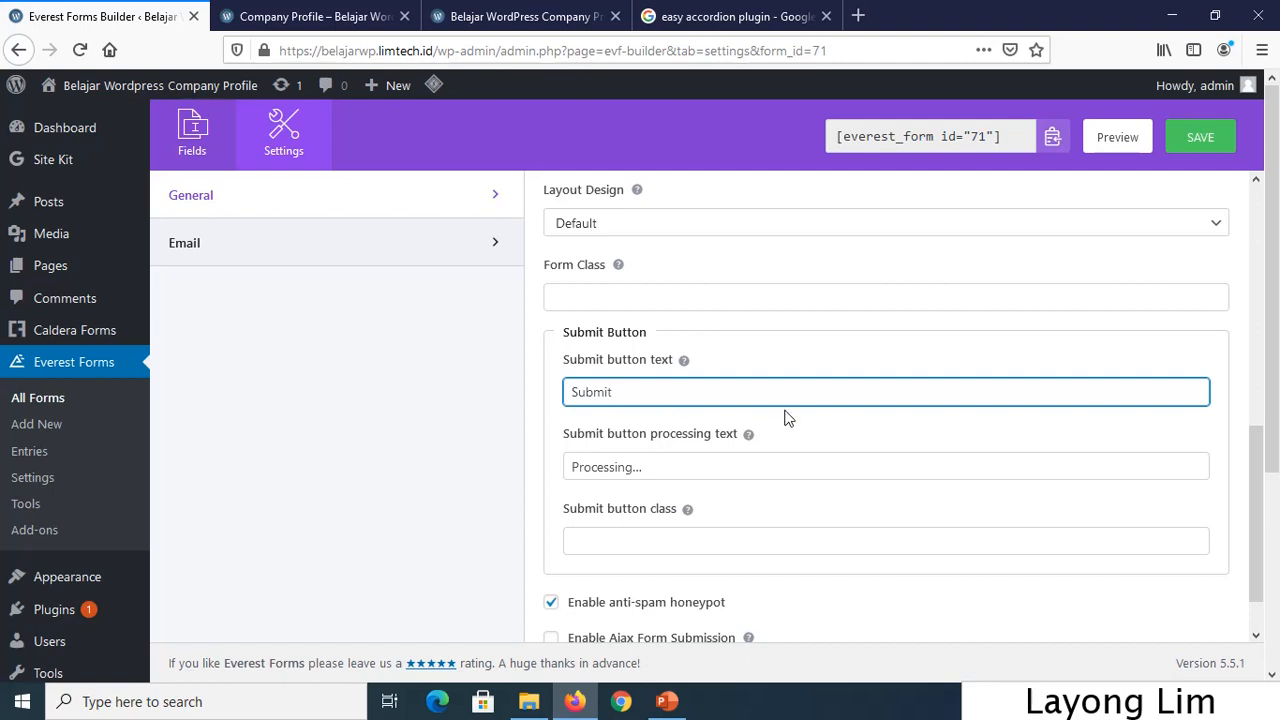
scroll(785, 418, down, 1)
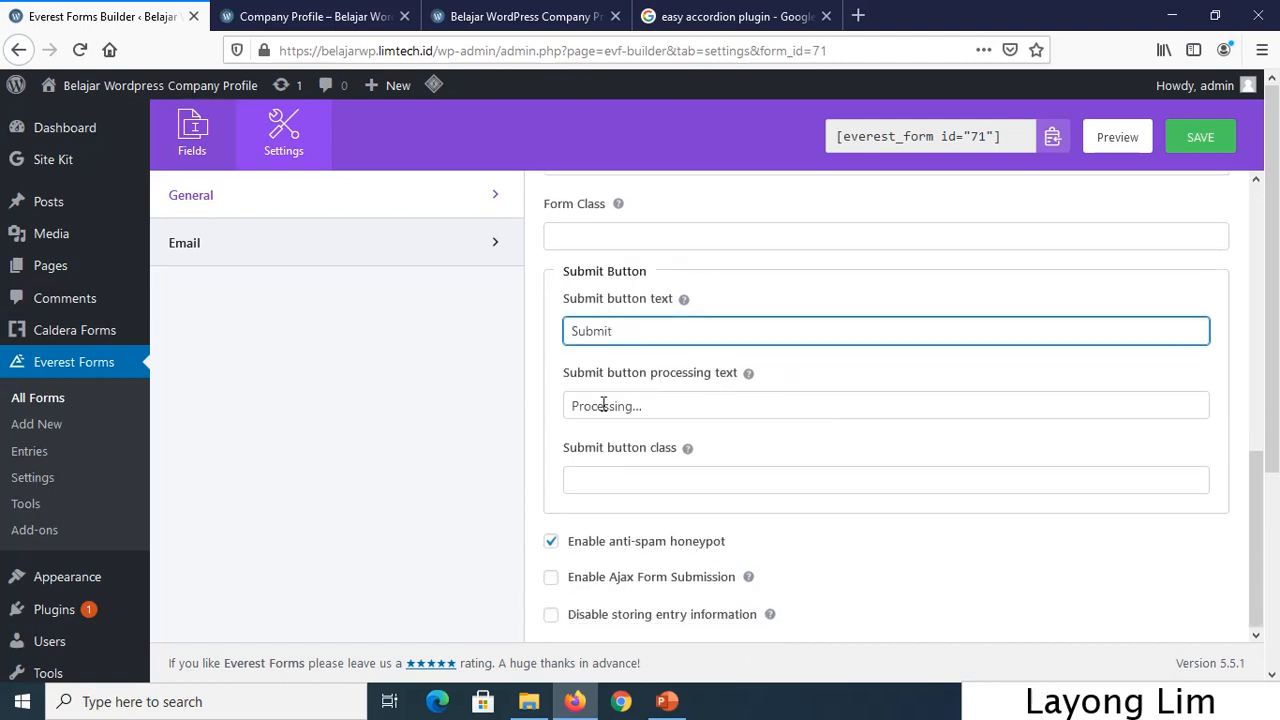
drag(645, 336, 536, 318)
text(Process)
key(BackSpace)
key(BackSpace)
text(ed)
scroll(563, 300, down, 3)
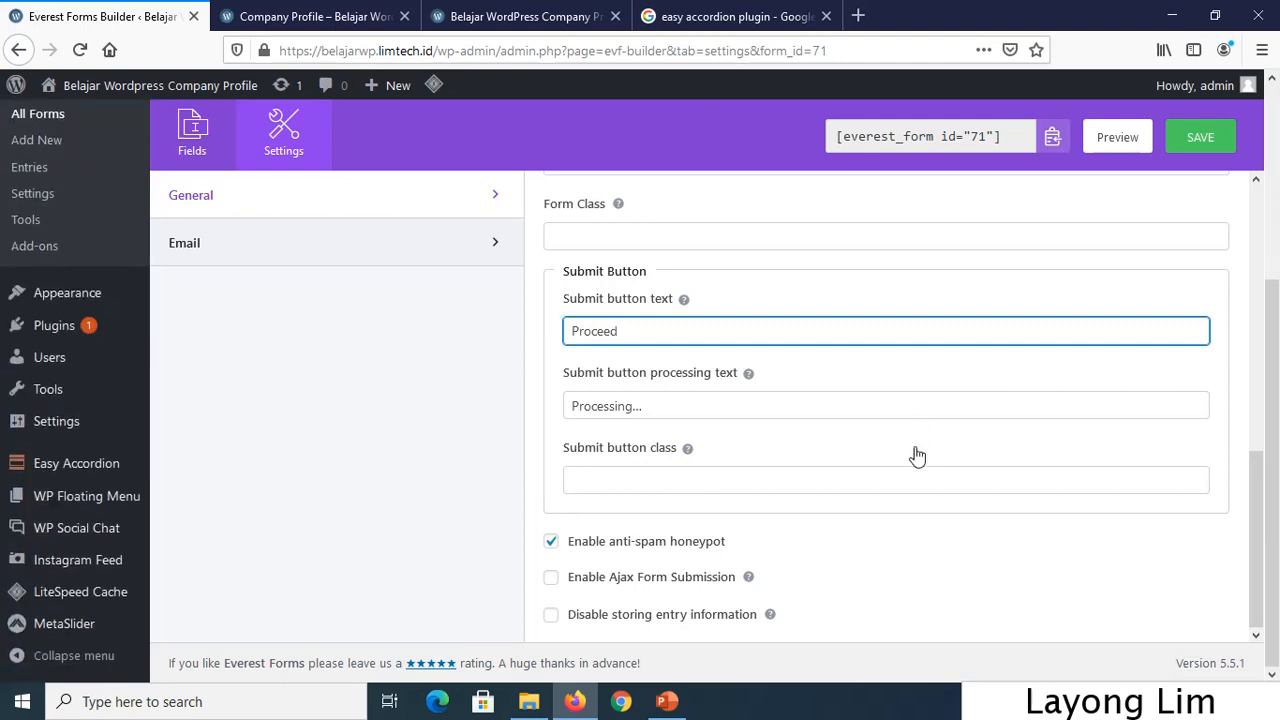
click(1216, 150)
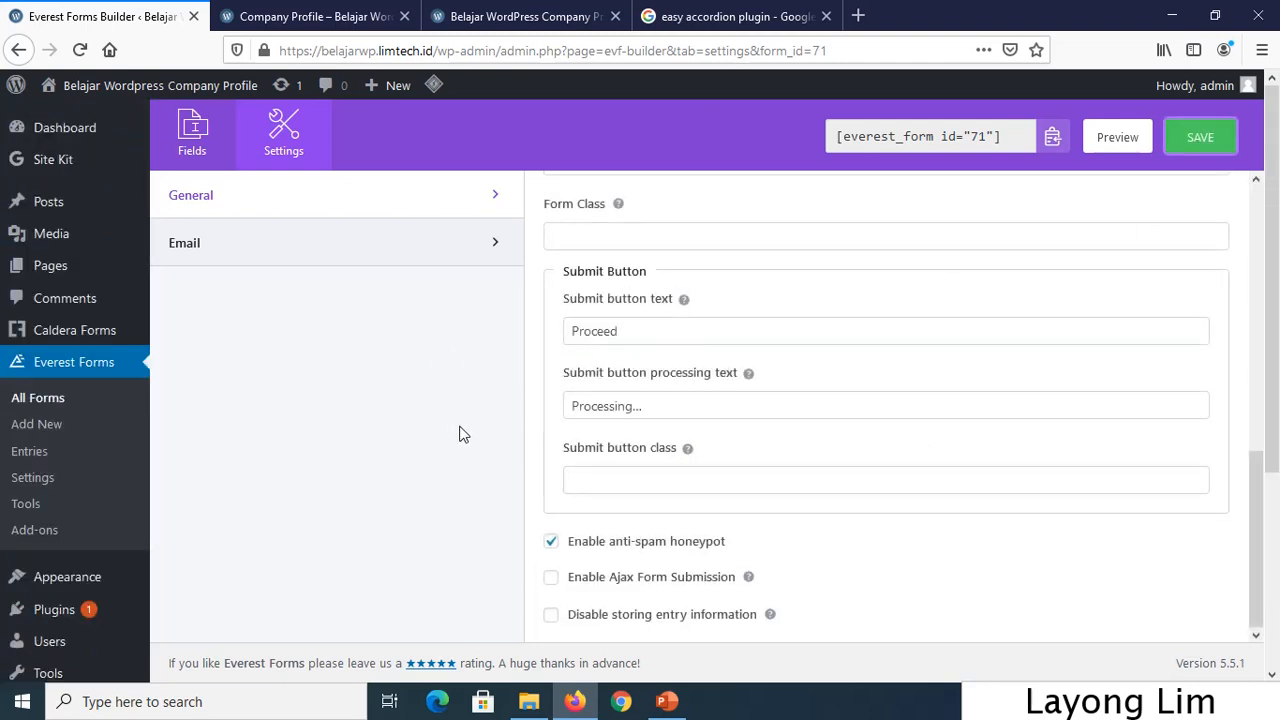
Open Email settings, select the From Address, and try removing the undeletable Admin Notification.
click(414, 257)
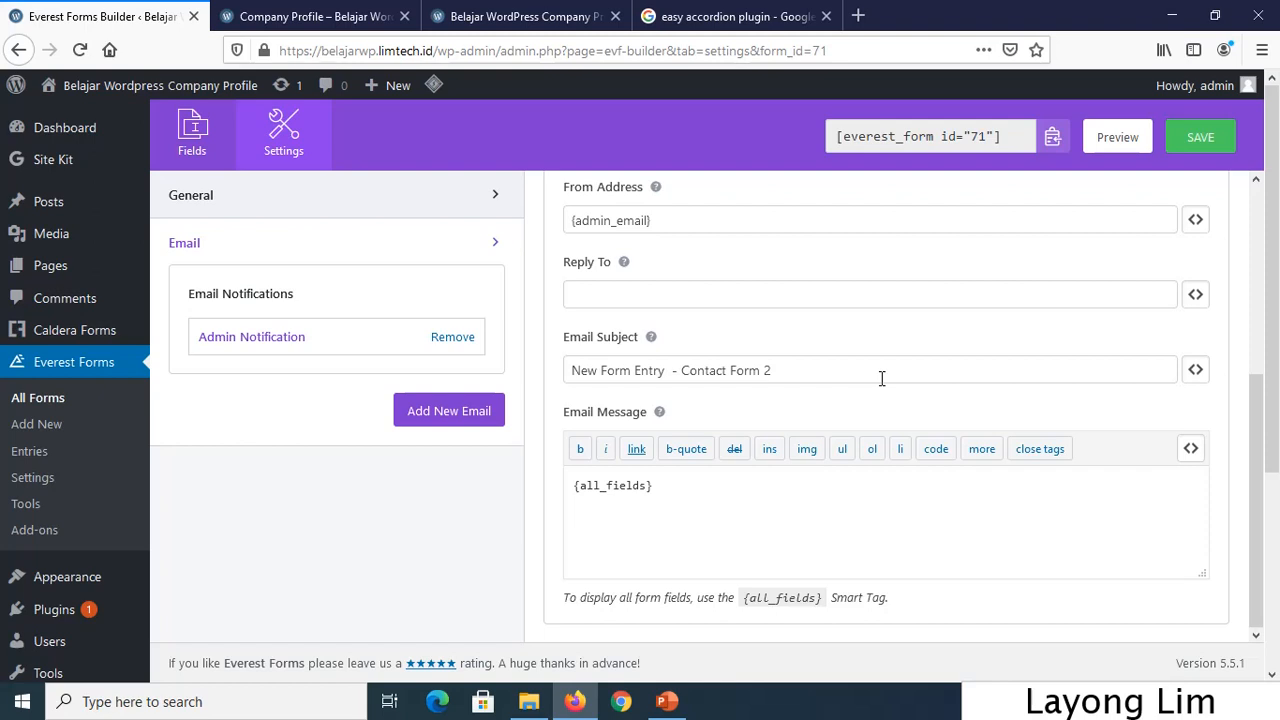
click(685, 219)
drag(703, 220, 520, 222)
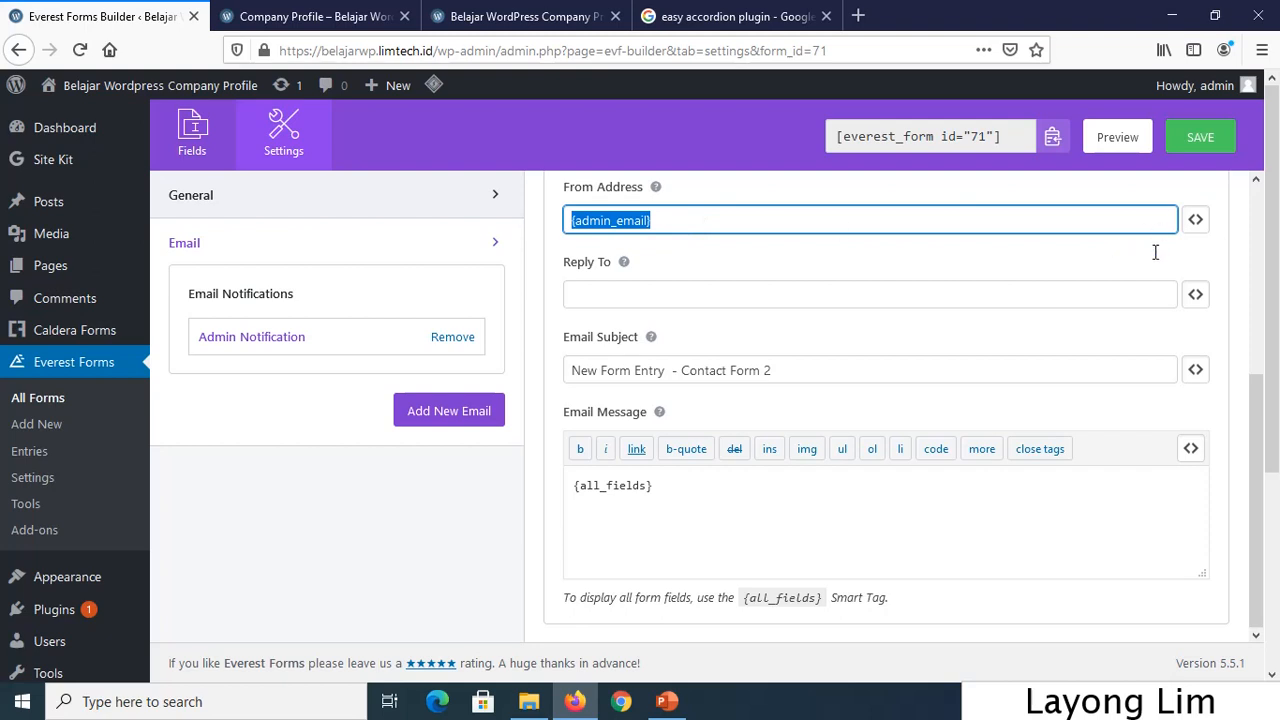
click(443, 340)
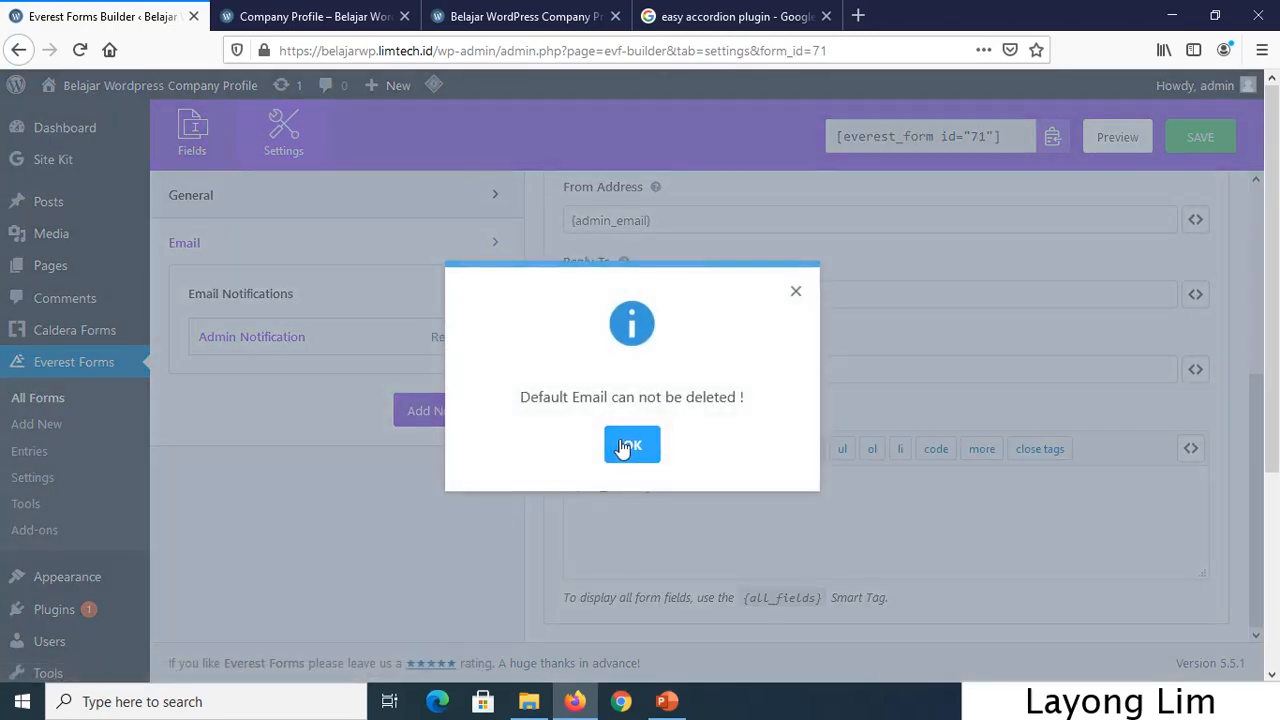
click(630, 445)
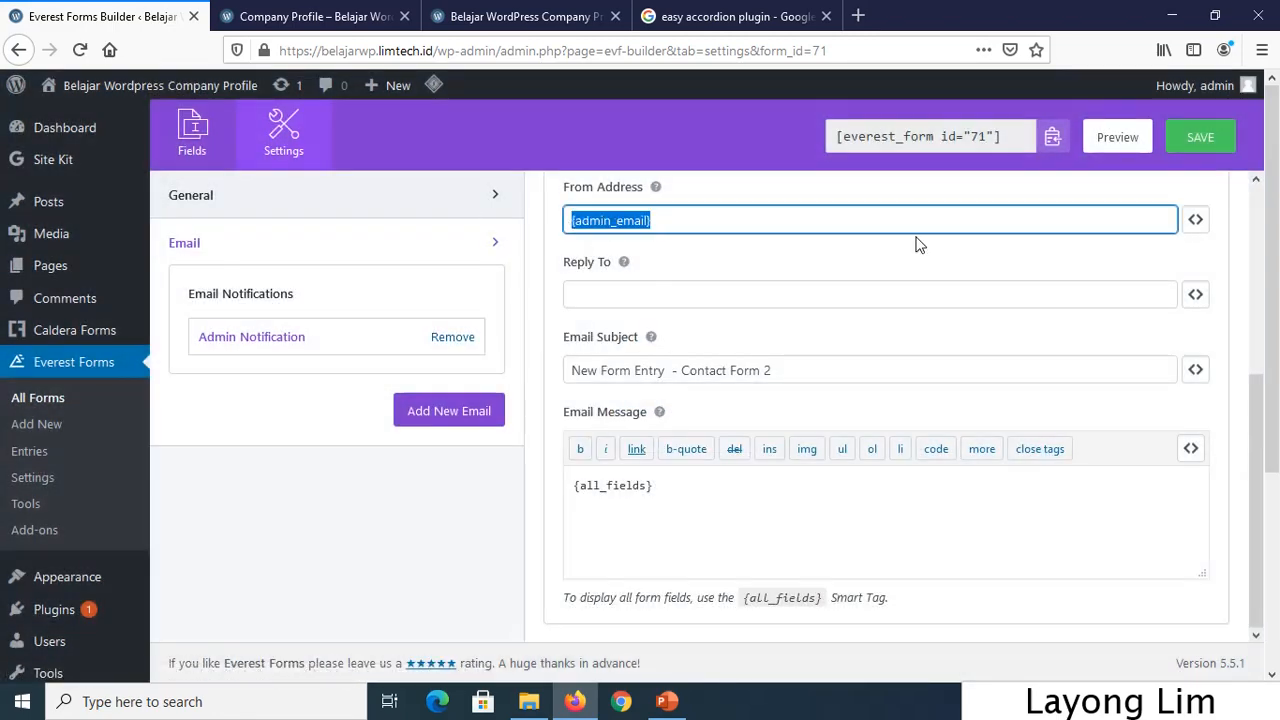
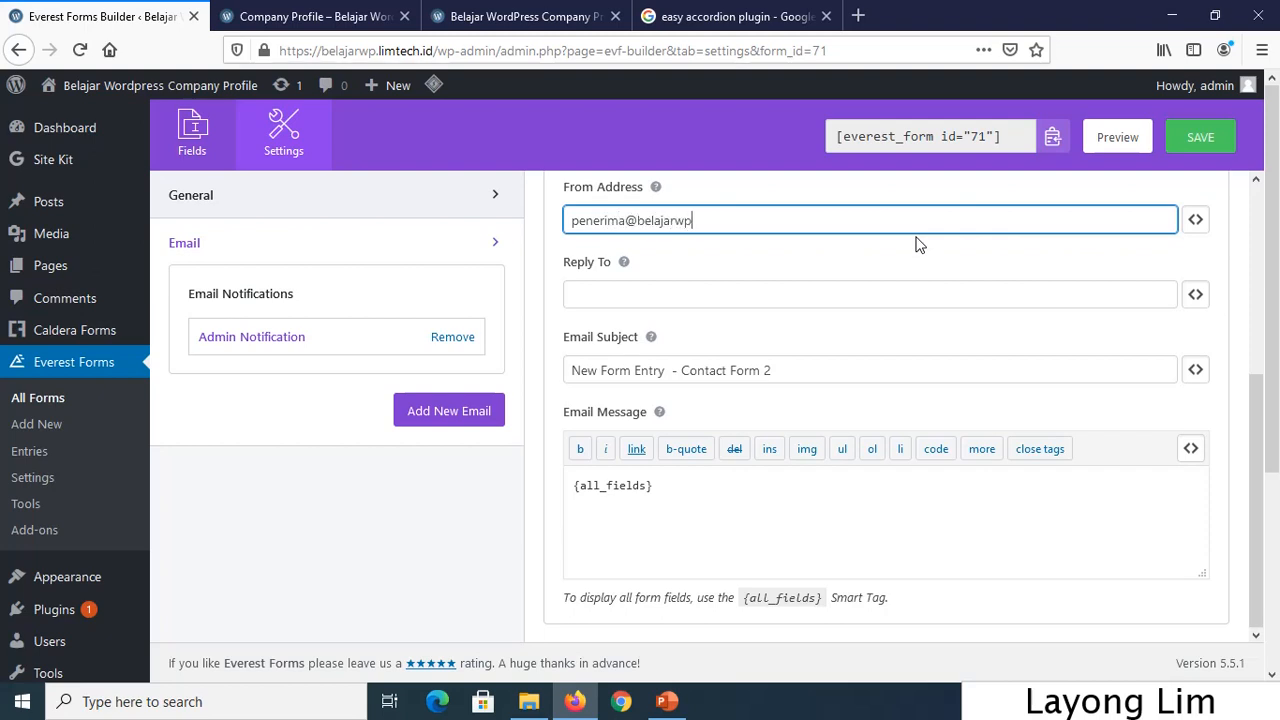
Replace the From Address with the site's recipient email address and save the notification.
click(1202, 148)
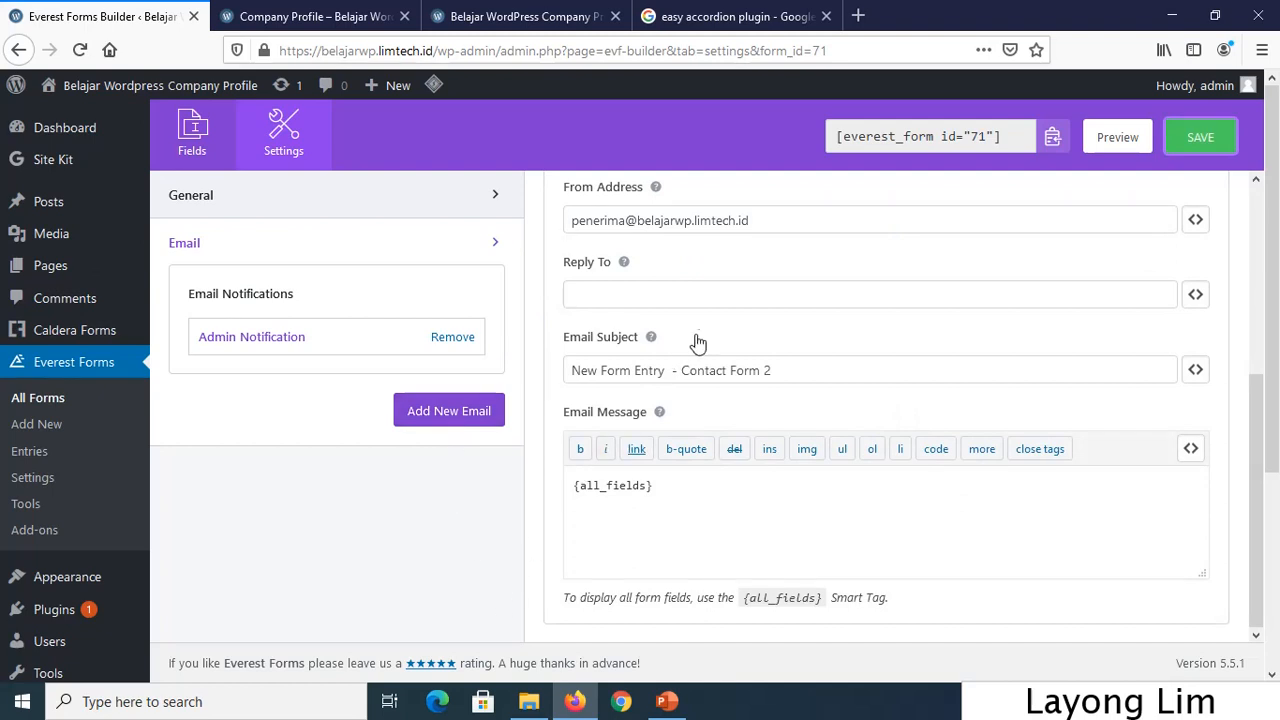
click(775, 283)
click(1198, 293)
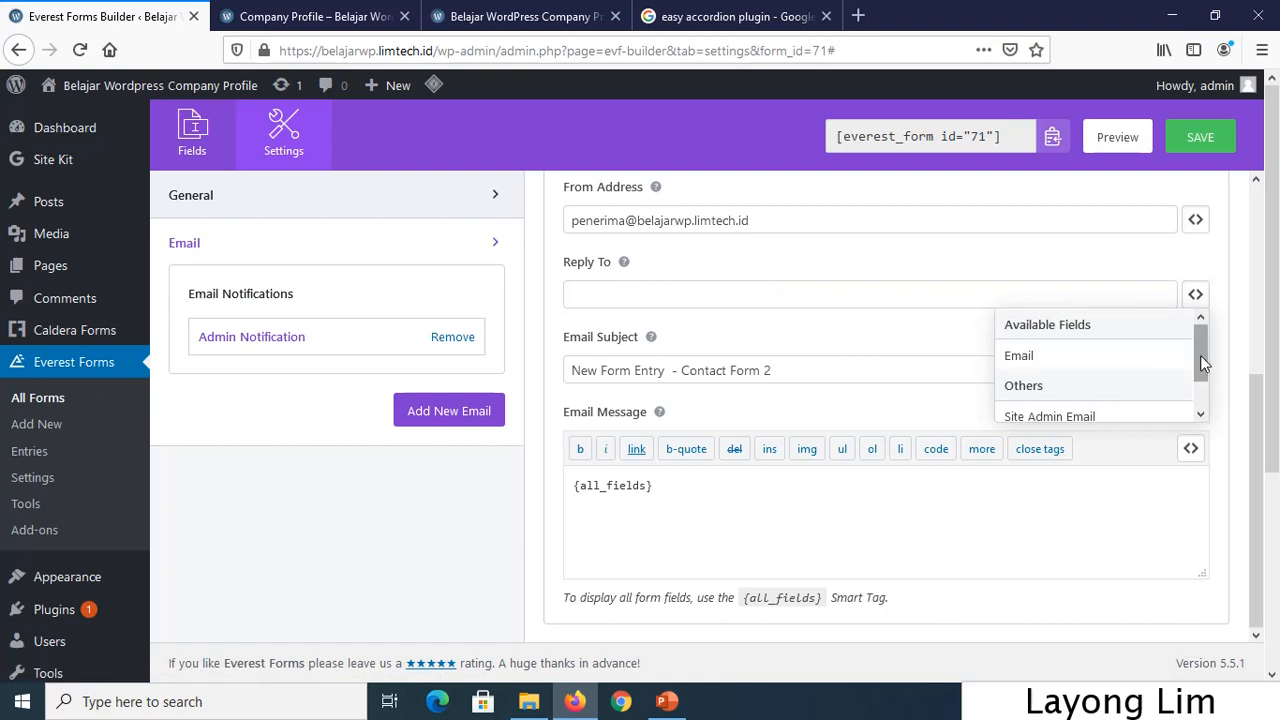
Set the Admin Notification's Reply To to the form's Email field smart tag.
drag(1200, 352, 1189, 325)
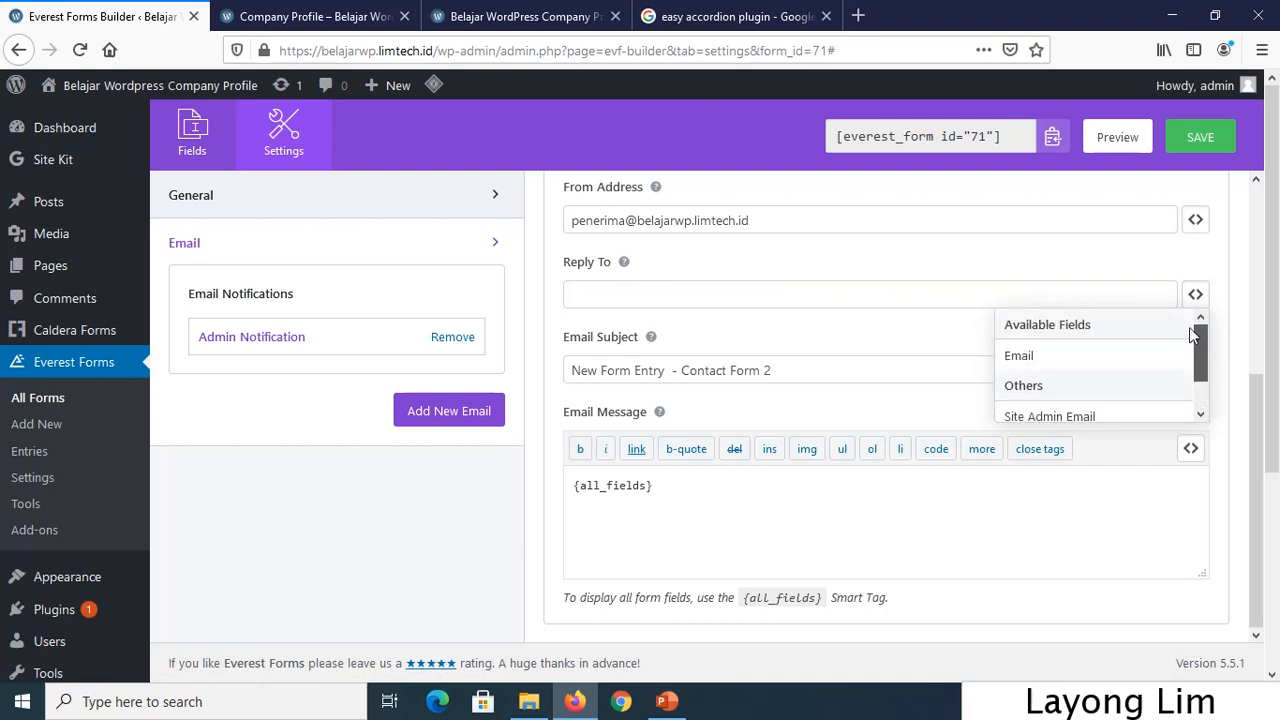
click(1020, 356)
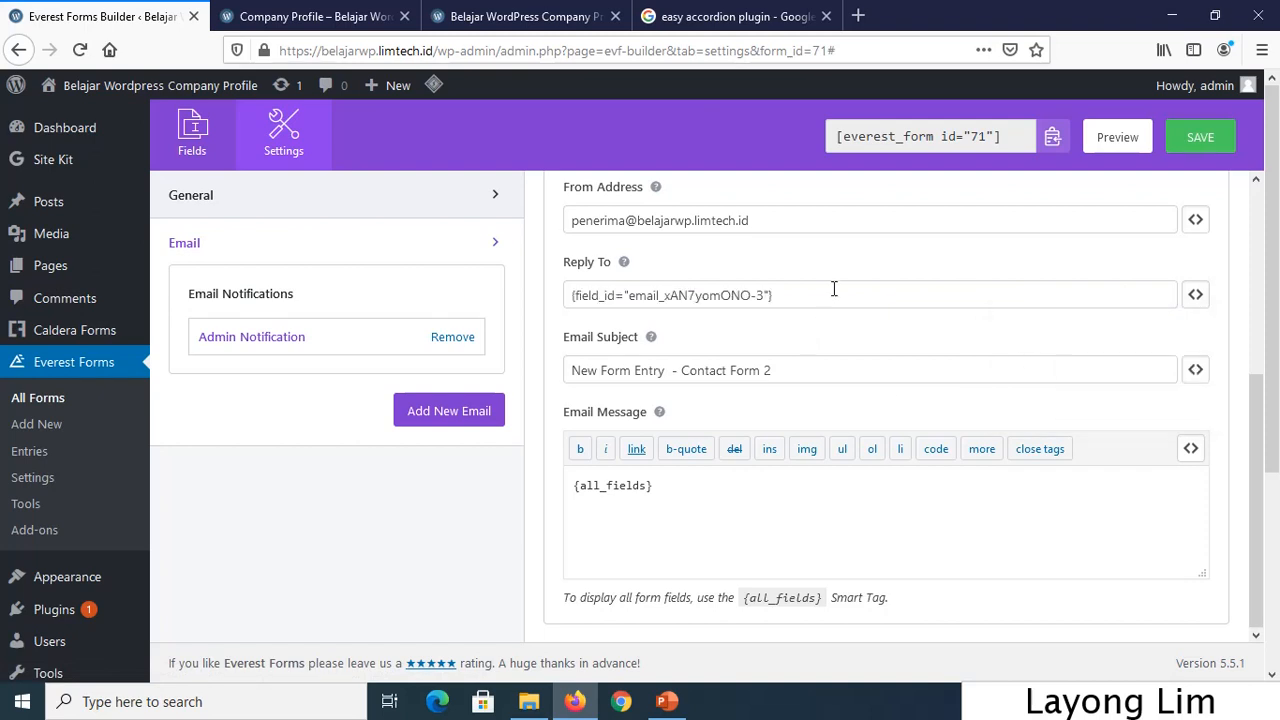
scroll(859, 398, down, 3)
scroll(870, 449, up, 4)
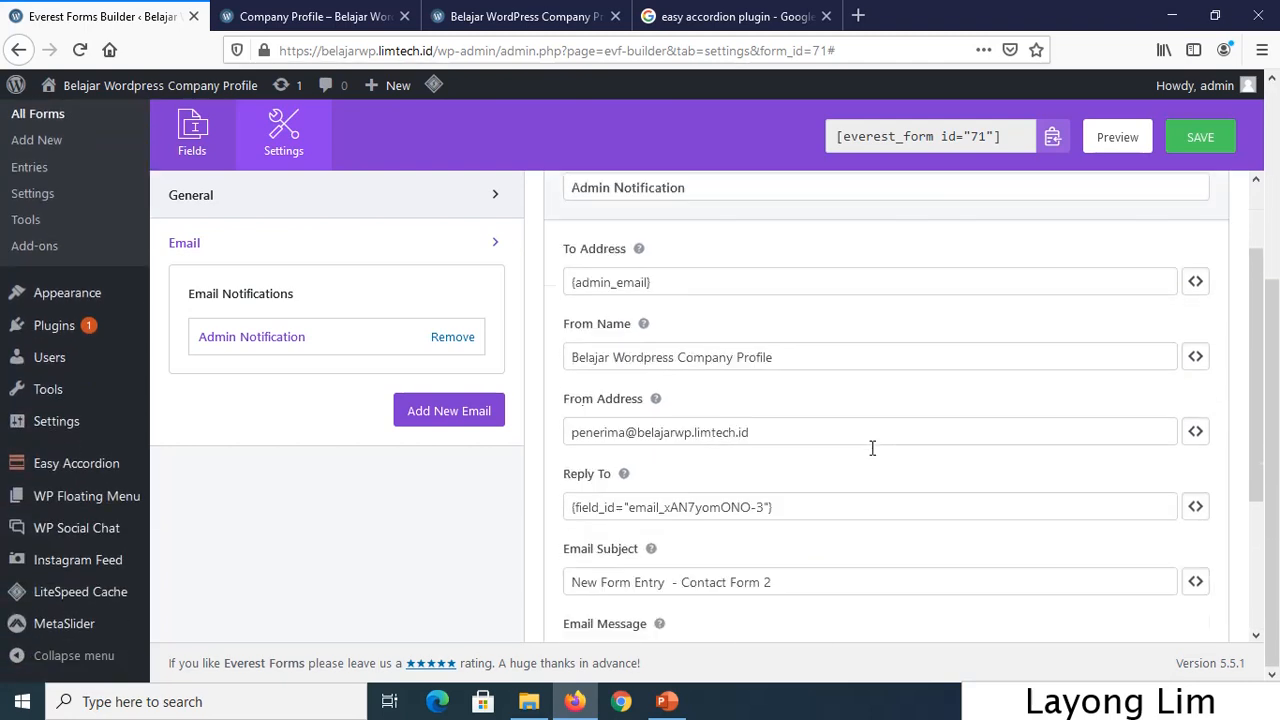
scroll(900, 385, up, 2)
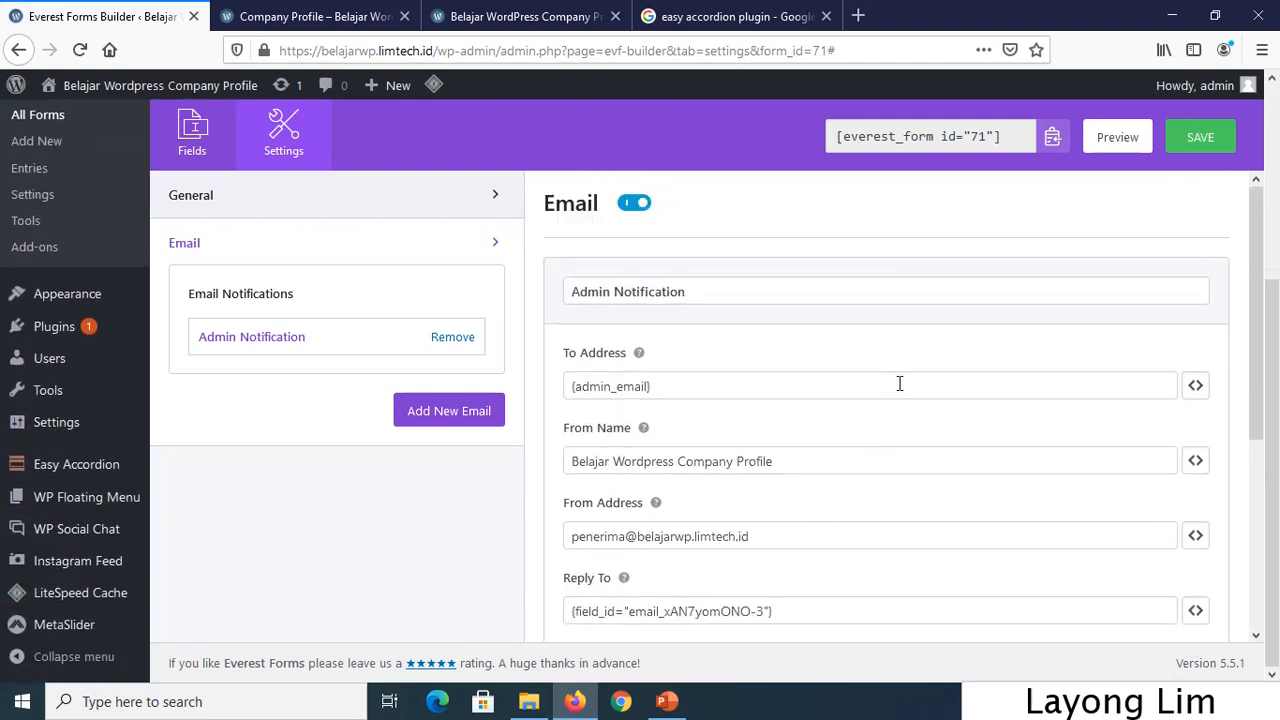
scroll(902, 375, up, 1)
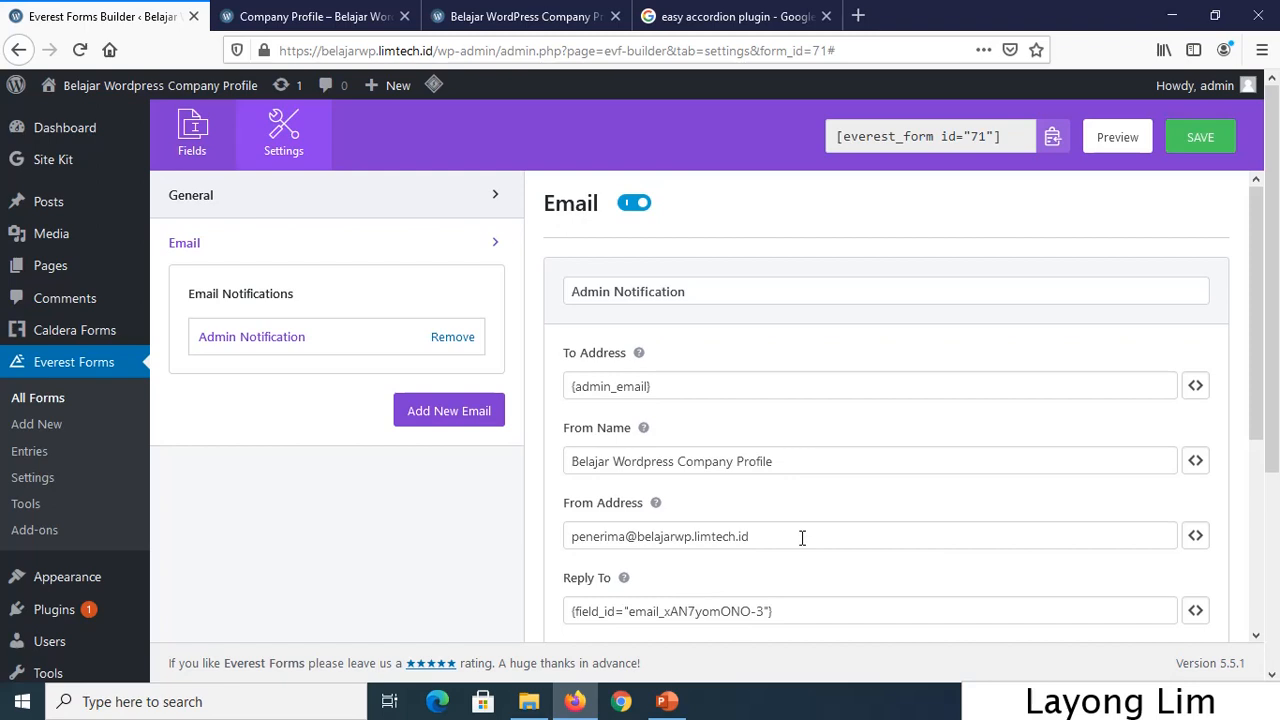
Paste the recipient address into the notification's To Address field.
drag(802, 538, 507, 527)
key(ctrl+c)
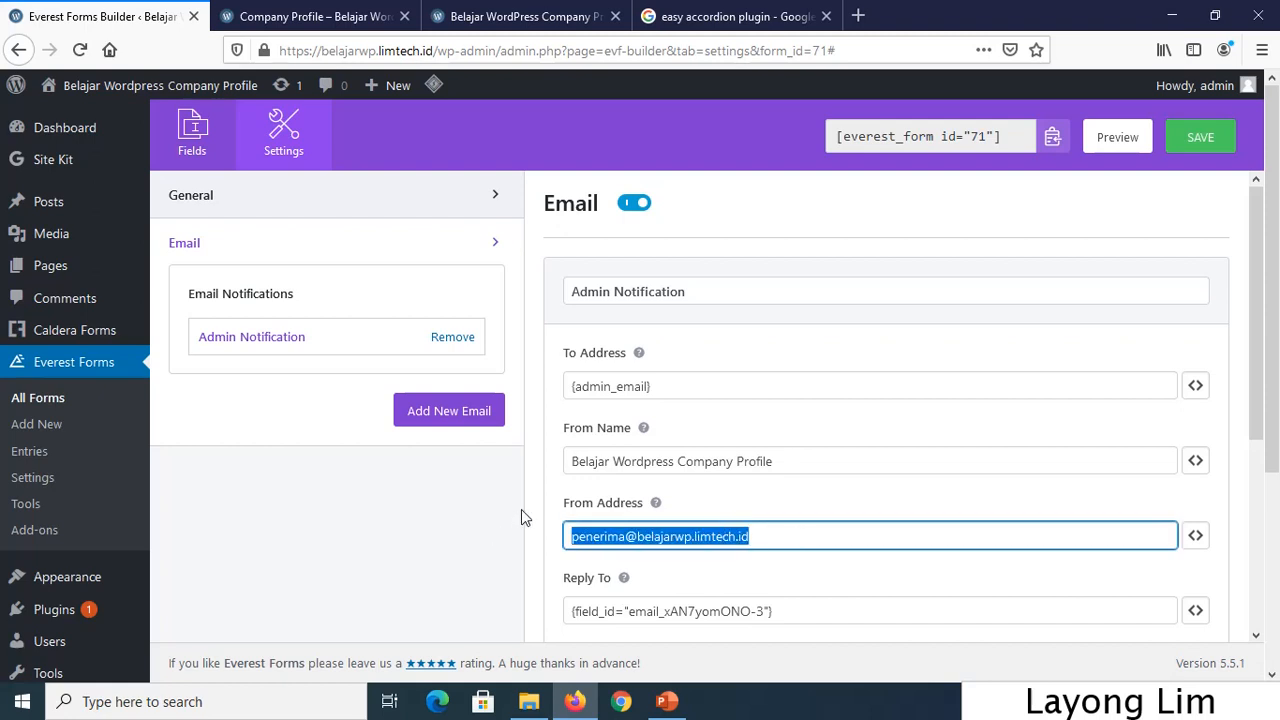
drag(680, 387, 546, 366)
key(ctrl+v)
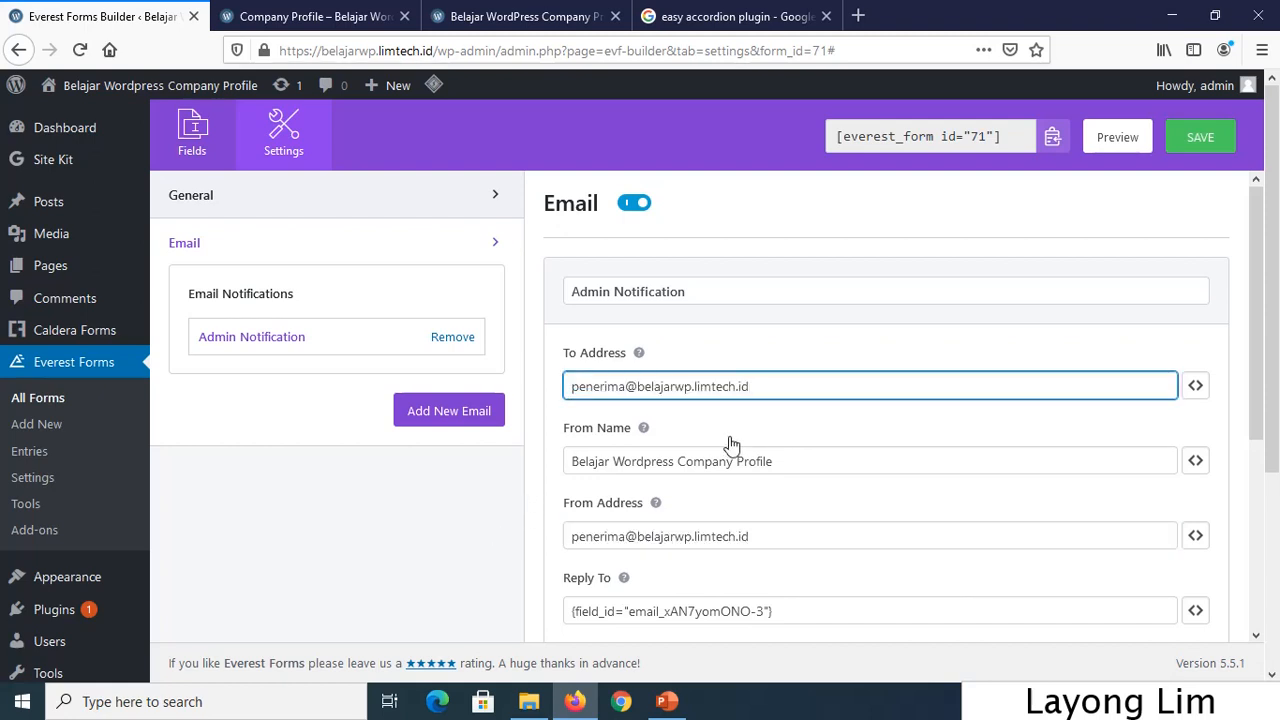
scroll(834, 514, down, 2)
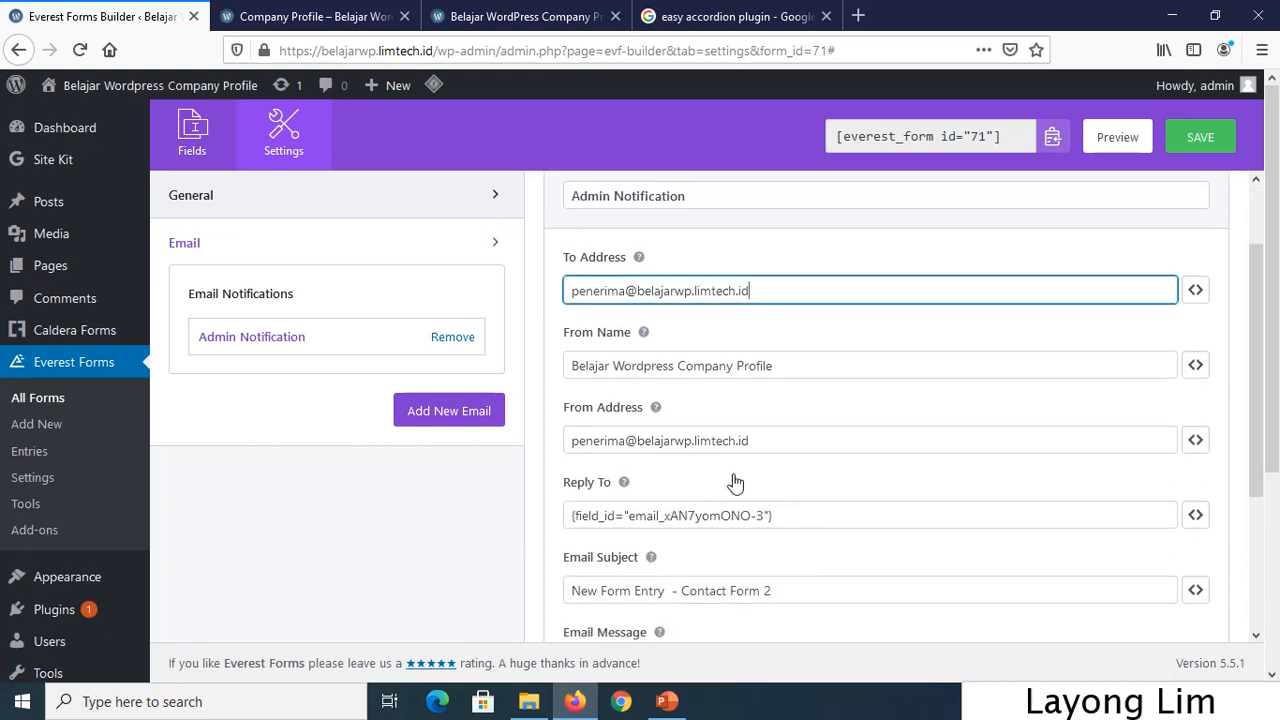
Edit the From Address to a different site-domain sender e-mail.
triple_click(626, 440)
drag(626, 440, 587, 438)
click(587, 440)
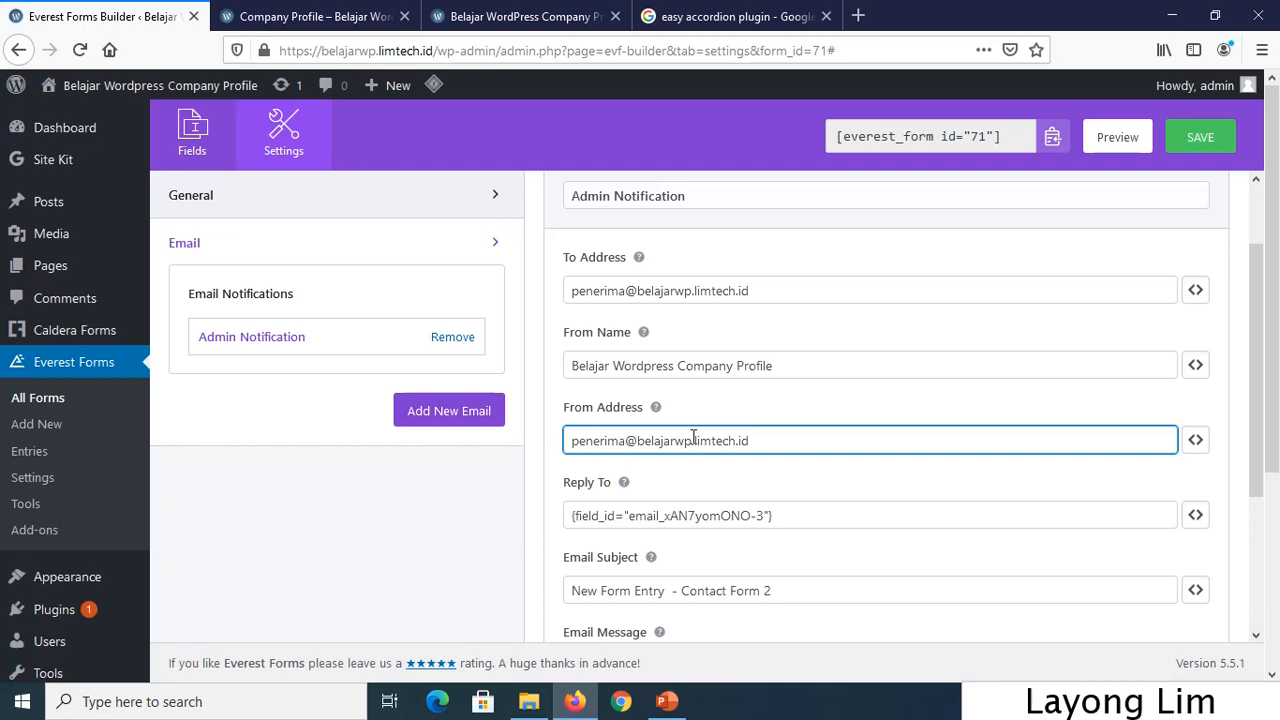
key(BackSpace)
key(BackSpace)
key(BackSpace)
key(BackSpace)
key(BackSpace)
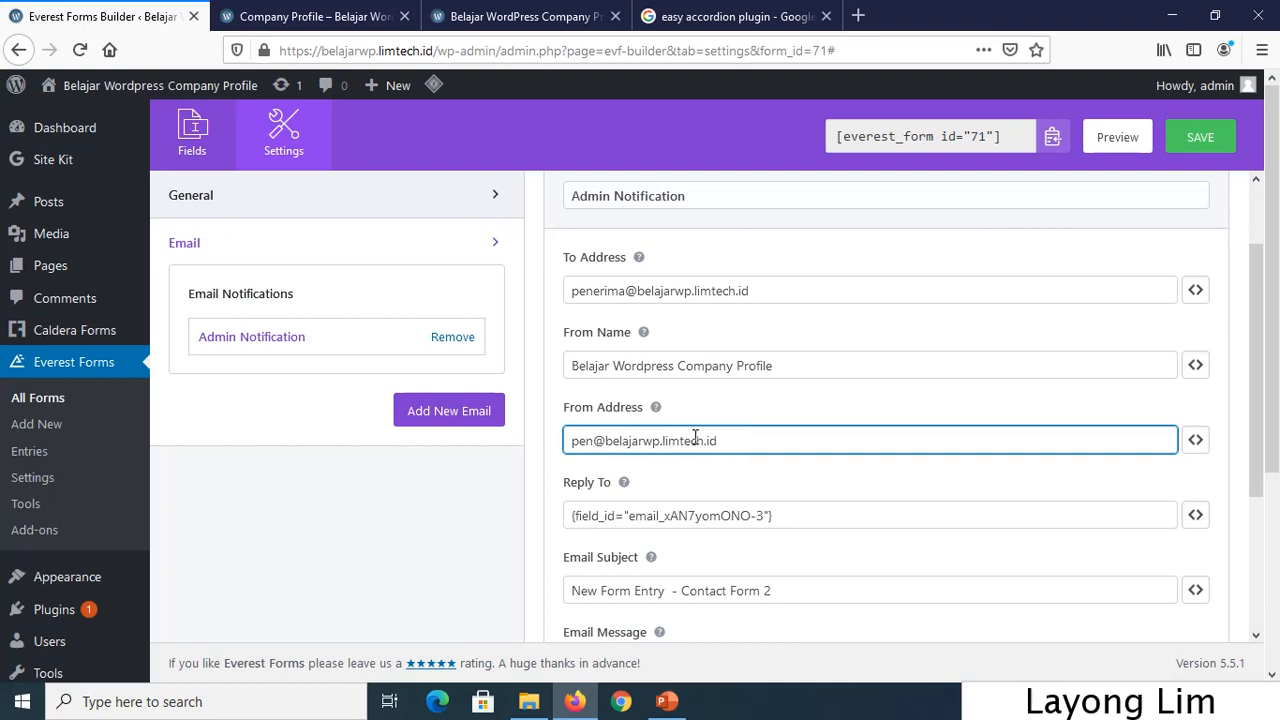
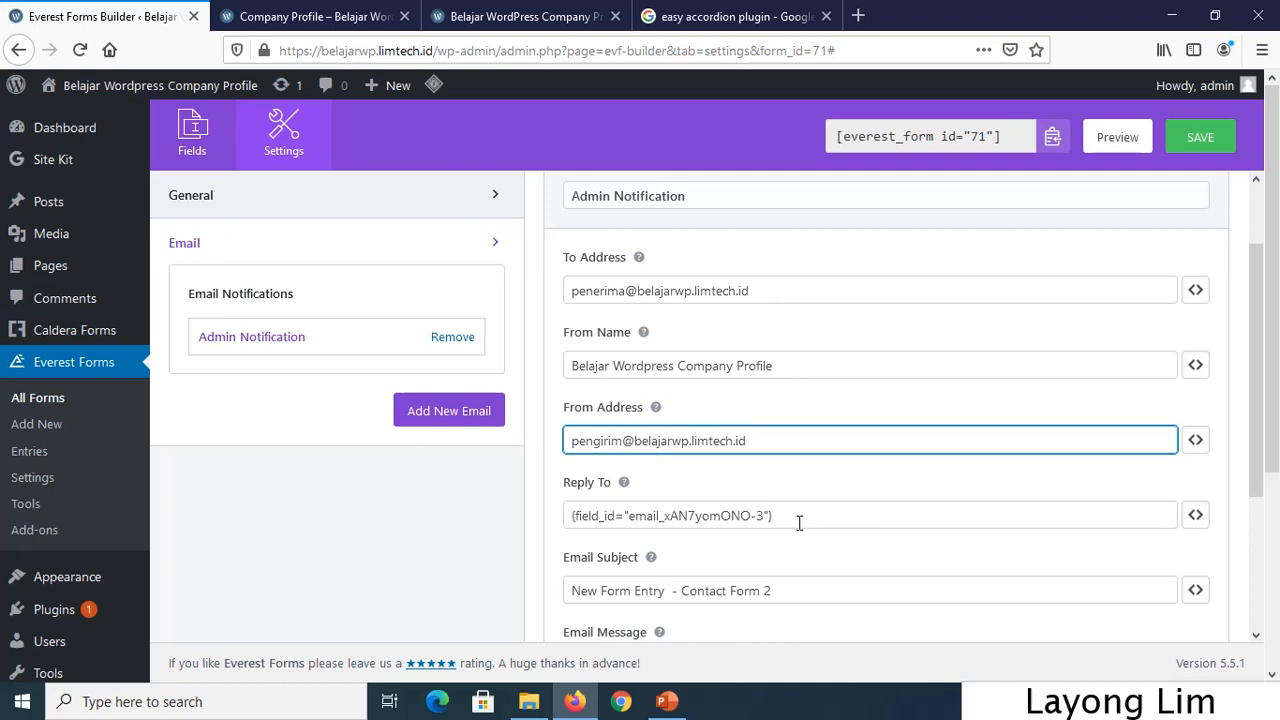
Clear the Reply To field and save the form's notification settings.
click(811, 518)
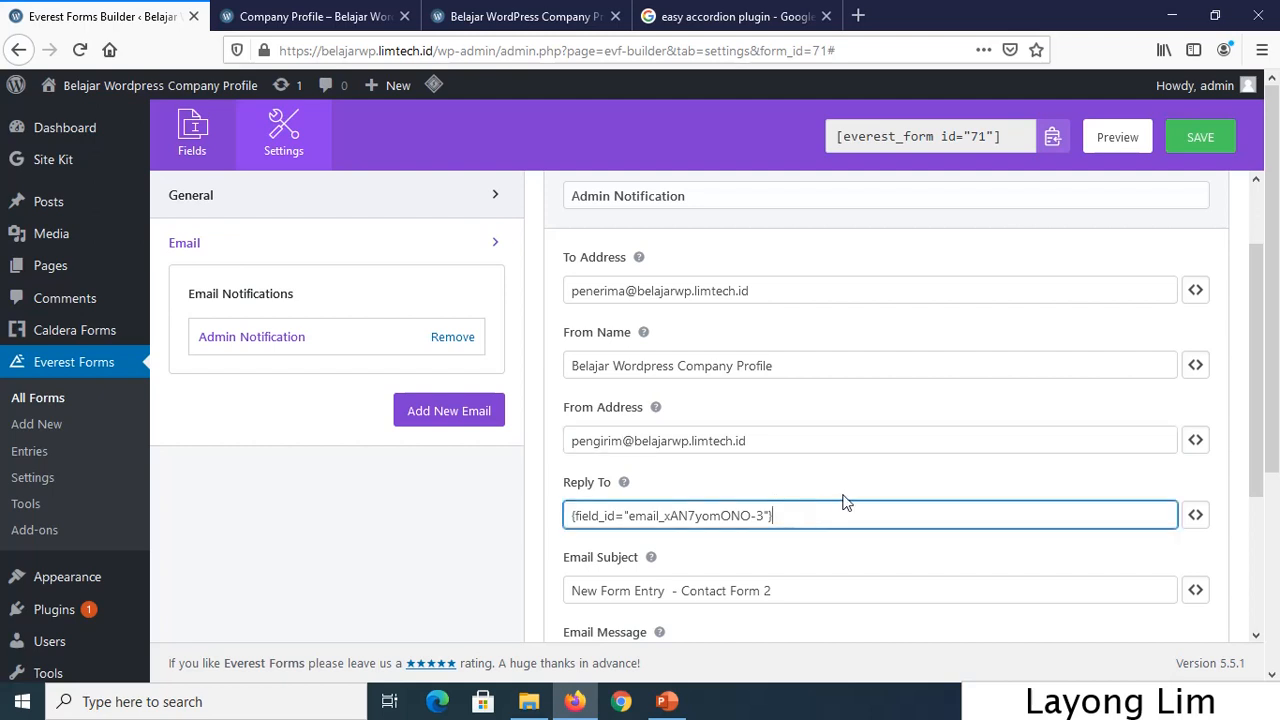
scroll(846, 503, down, 3)
drag(774, 325, 484, 338)
key(BackSpace)
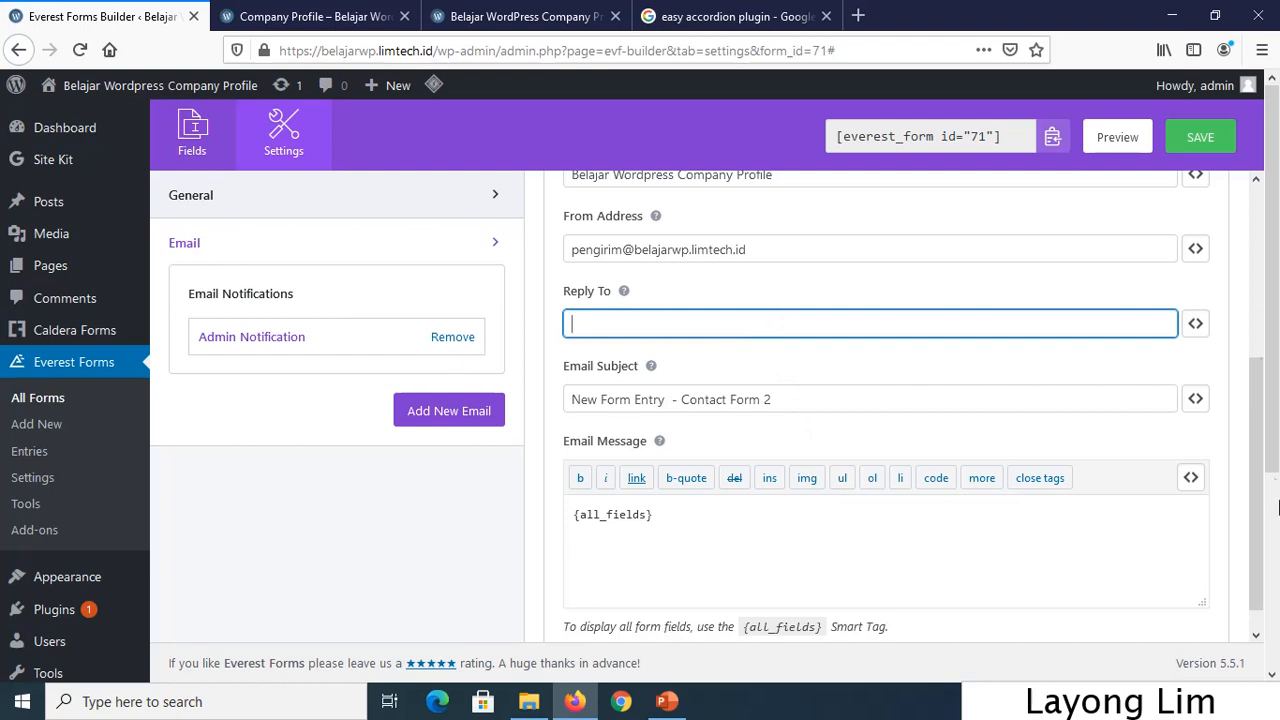
click(1222, 147)
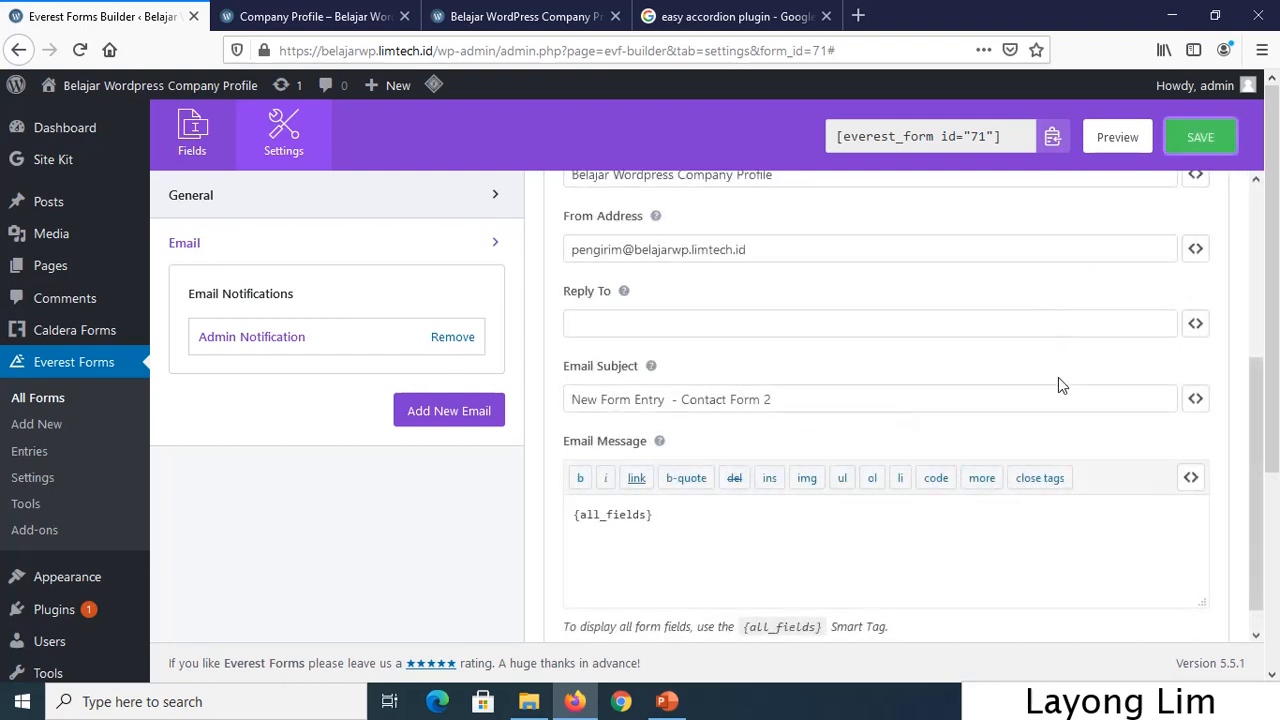
Open Pages > Add New in a new browser tab.
mouse_move(58, 215)
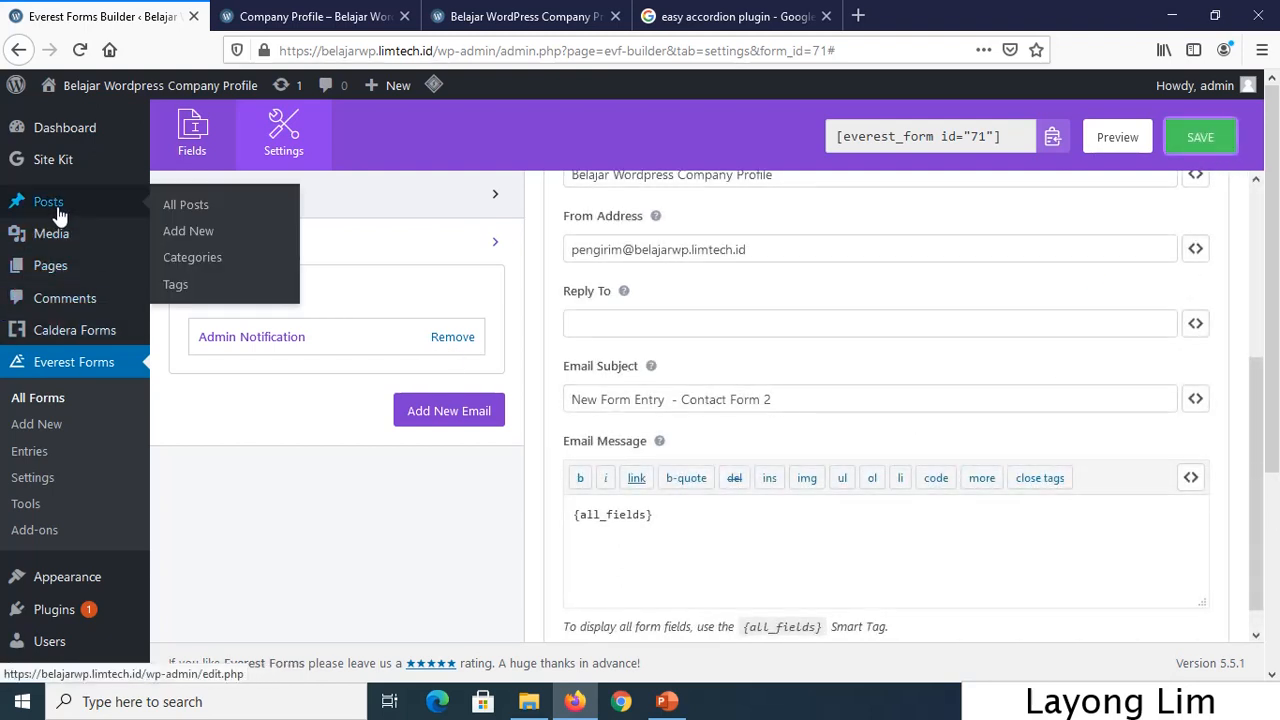
mouse_move(75, 276)
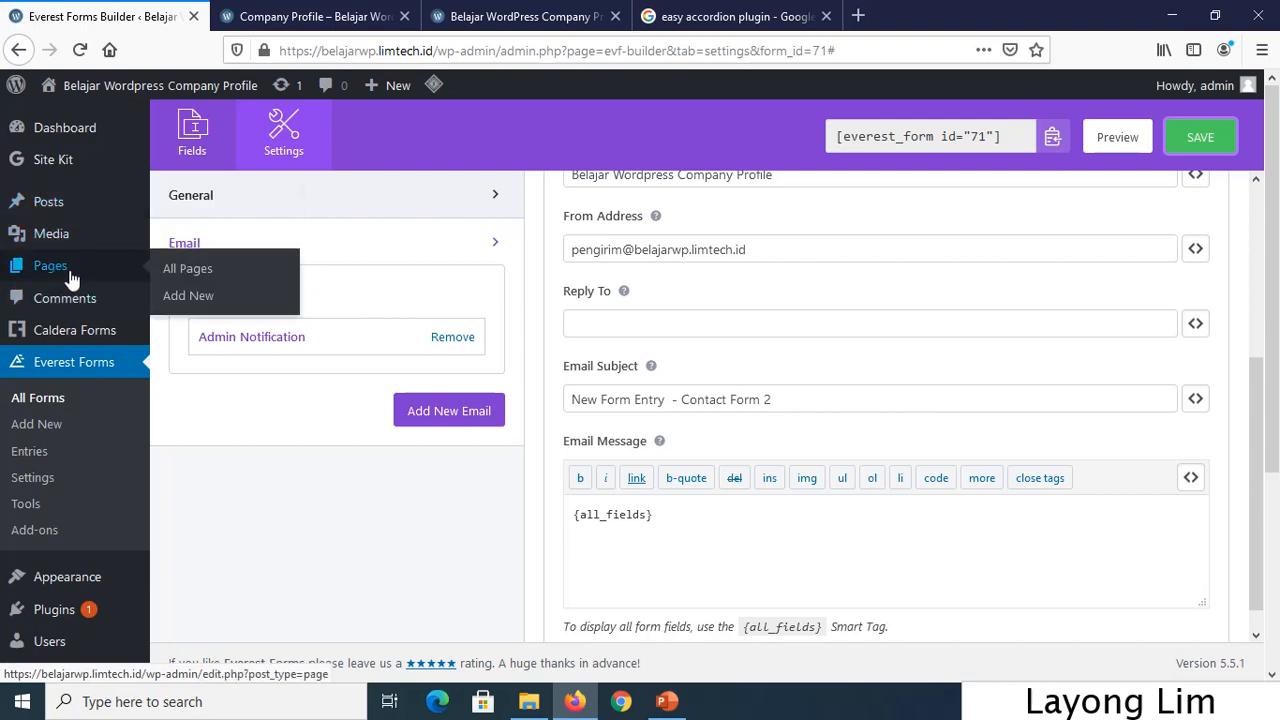
right_click(178, 296)
click(243, 311)
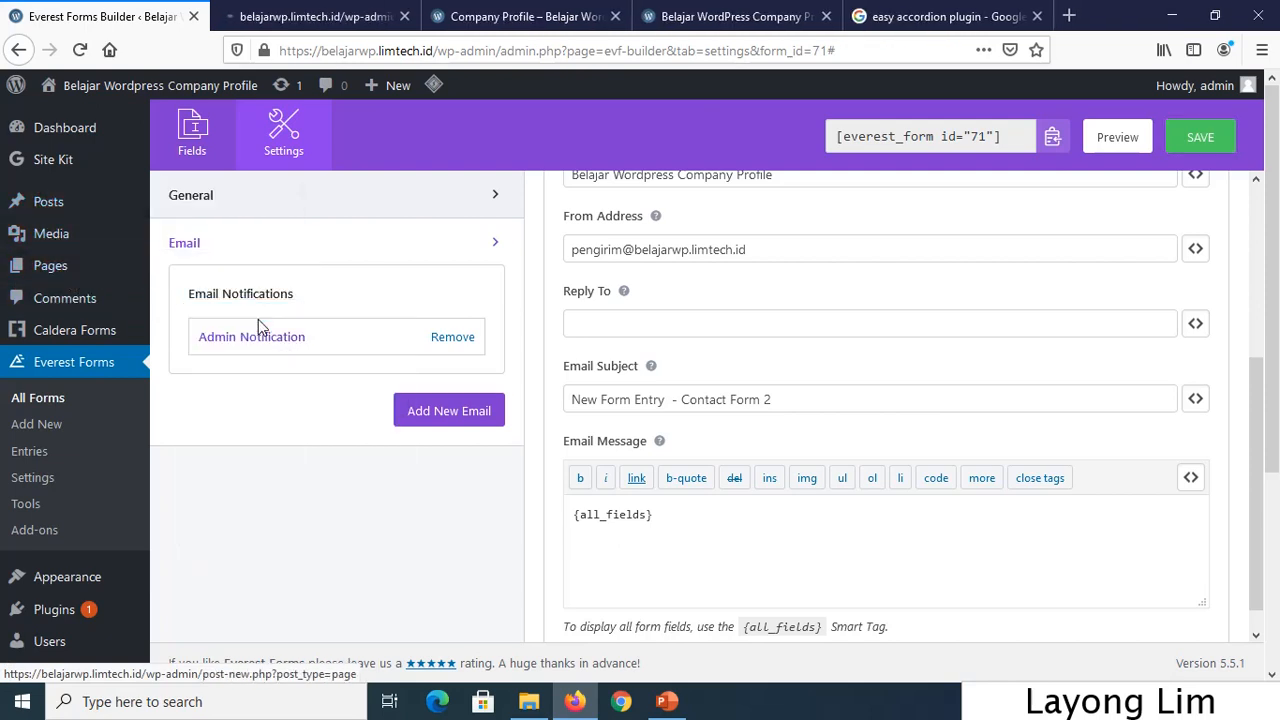
click(503, 22)
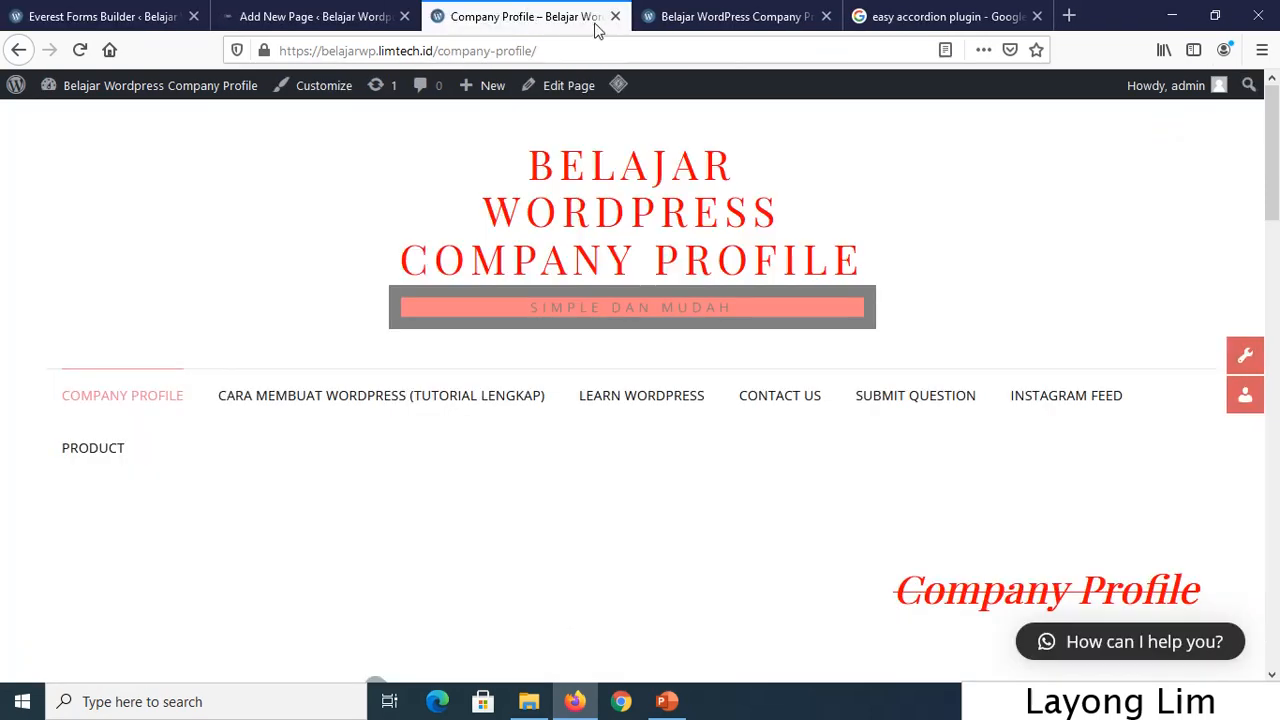
click(320, 20)
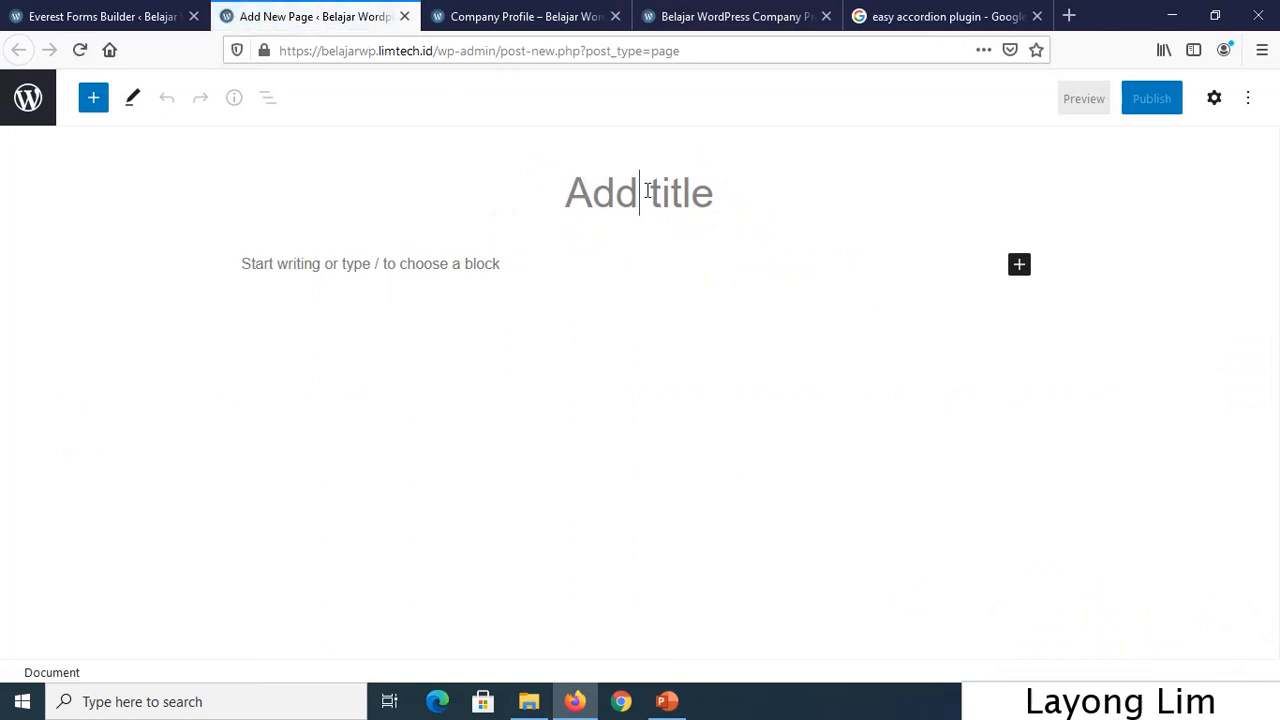
Title the new page 'Contact 2' and bring up the block inserter.
text(Con)
key(BackSpace)
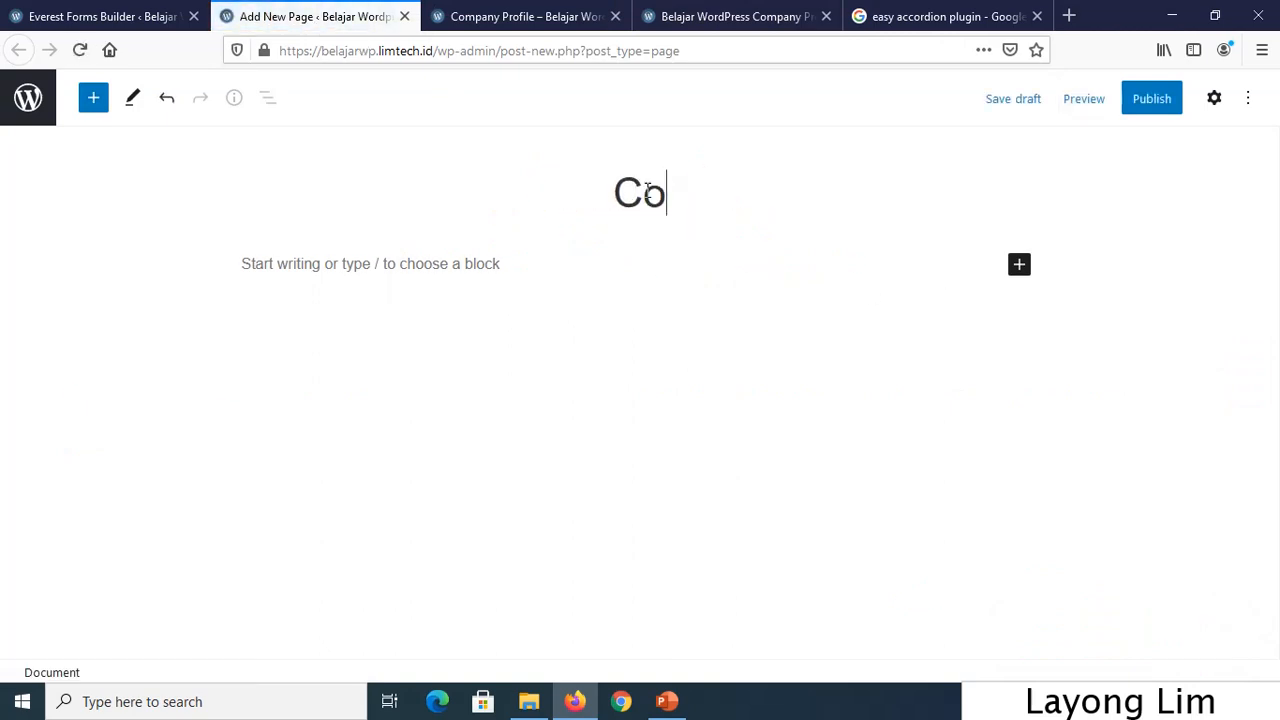
text(ntawct)
key(BackSpace)
key(BackSpace)
key(BackSpace)
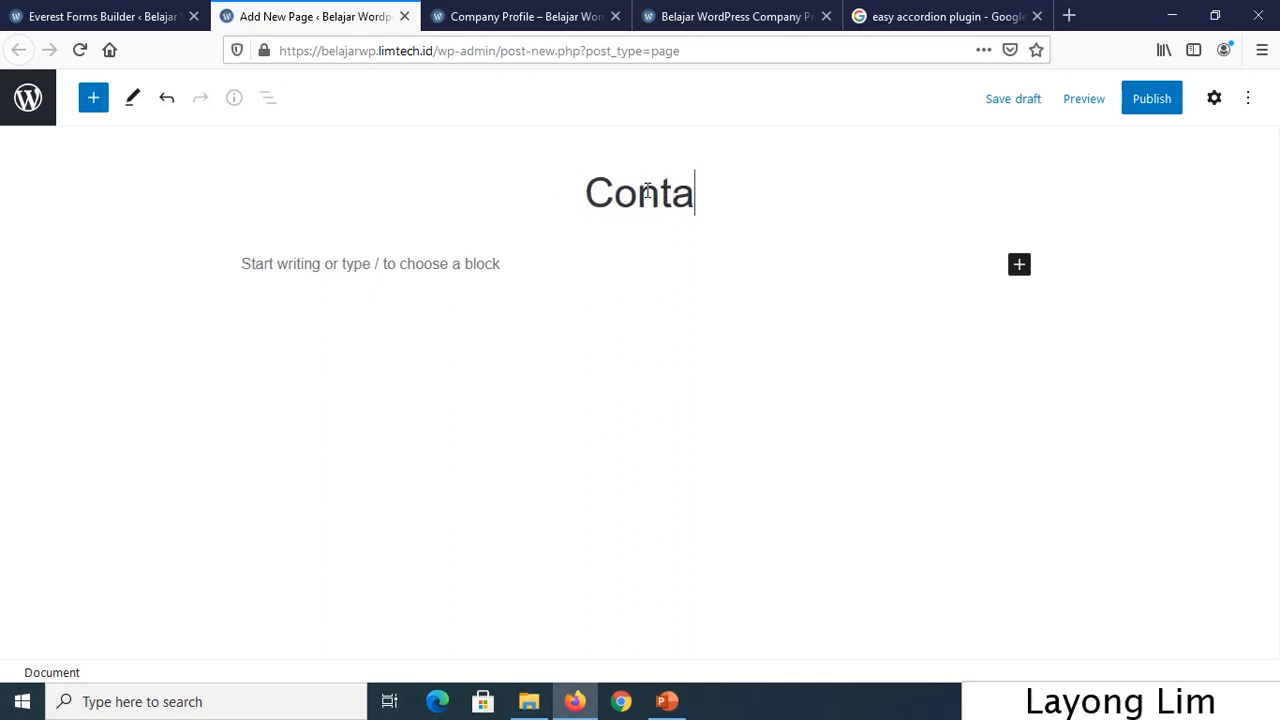
text(ct 1)
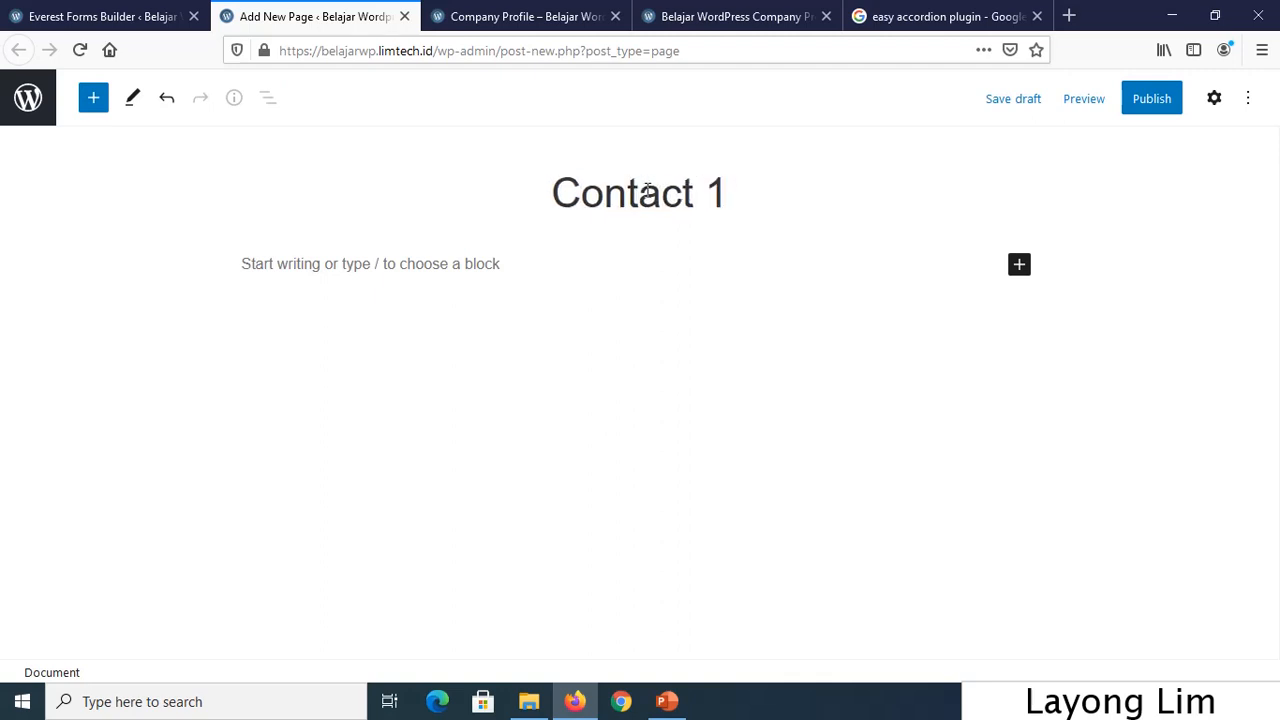
key(BackSpace)
text(2)
click(1019, 264)
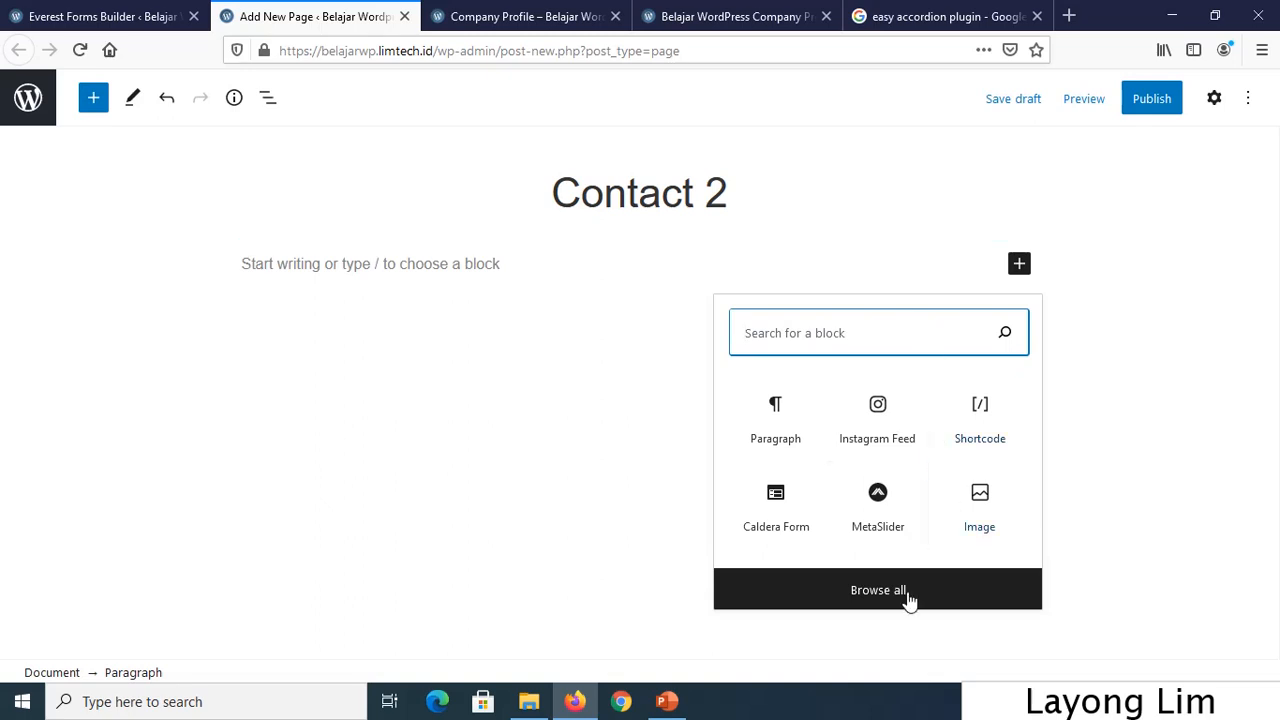
Insert an Everest Forms block showing Contact Form 2 into the page.
click(878, 590)
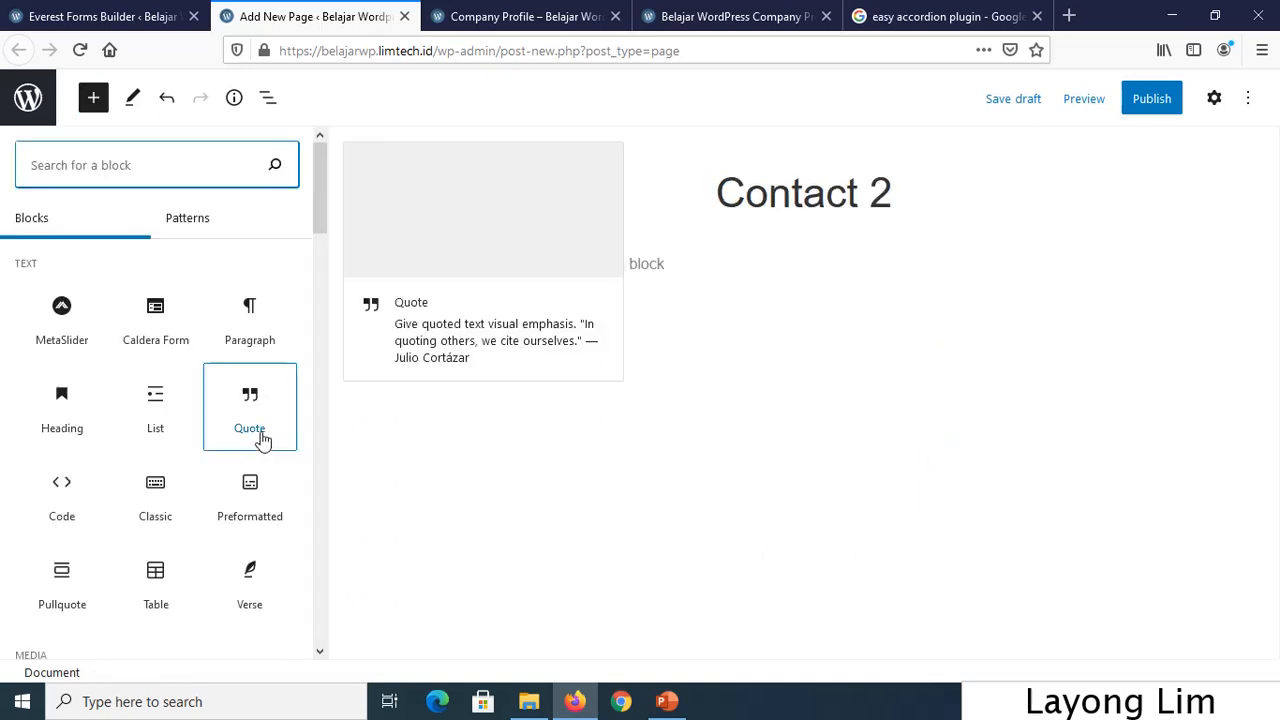
drag(317, 200, 329, 380)
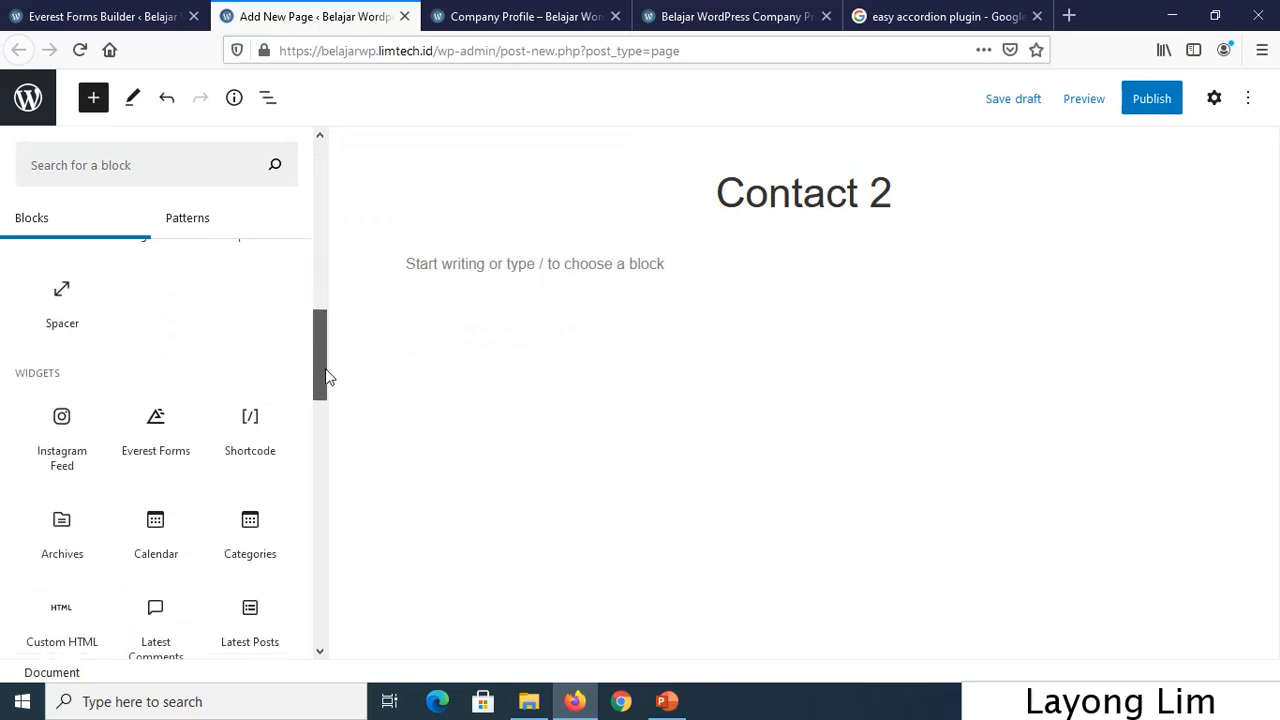
click(168, 420)
click(806, 456)
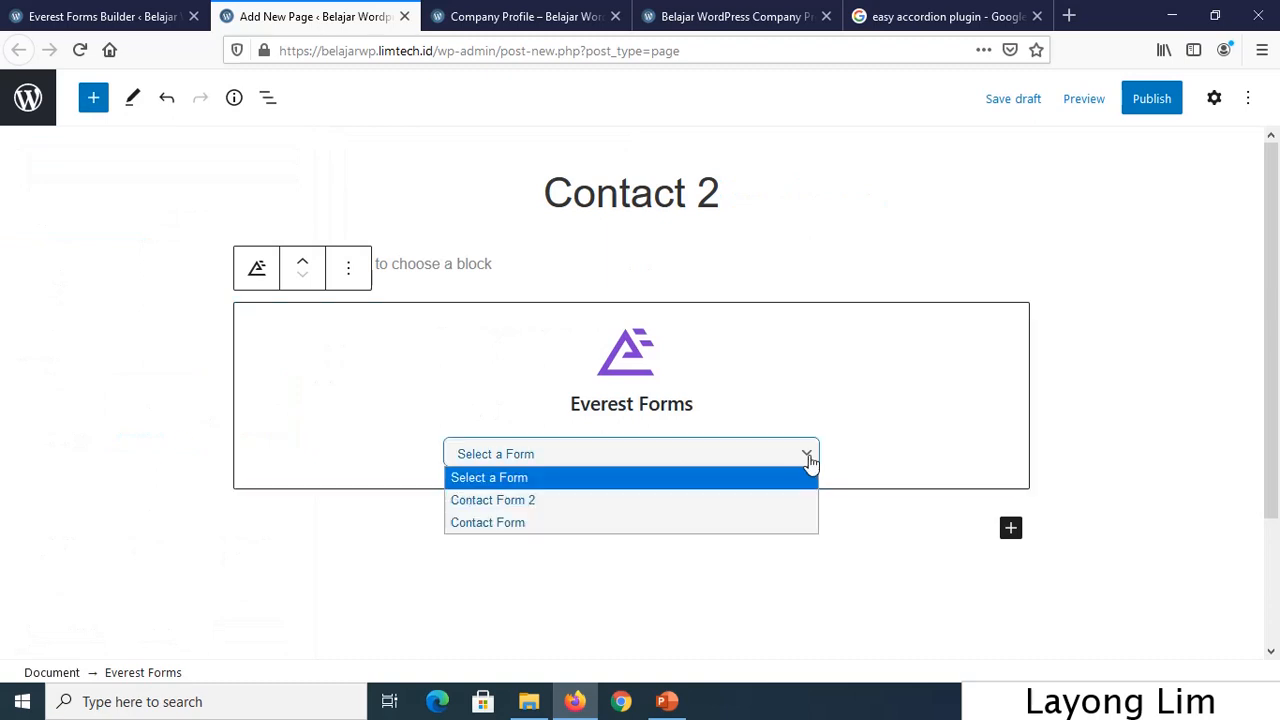
click(667, 500)
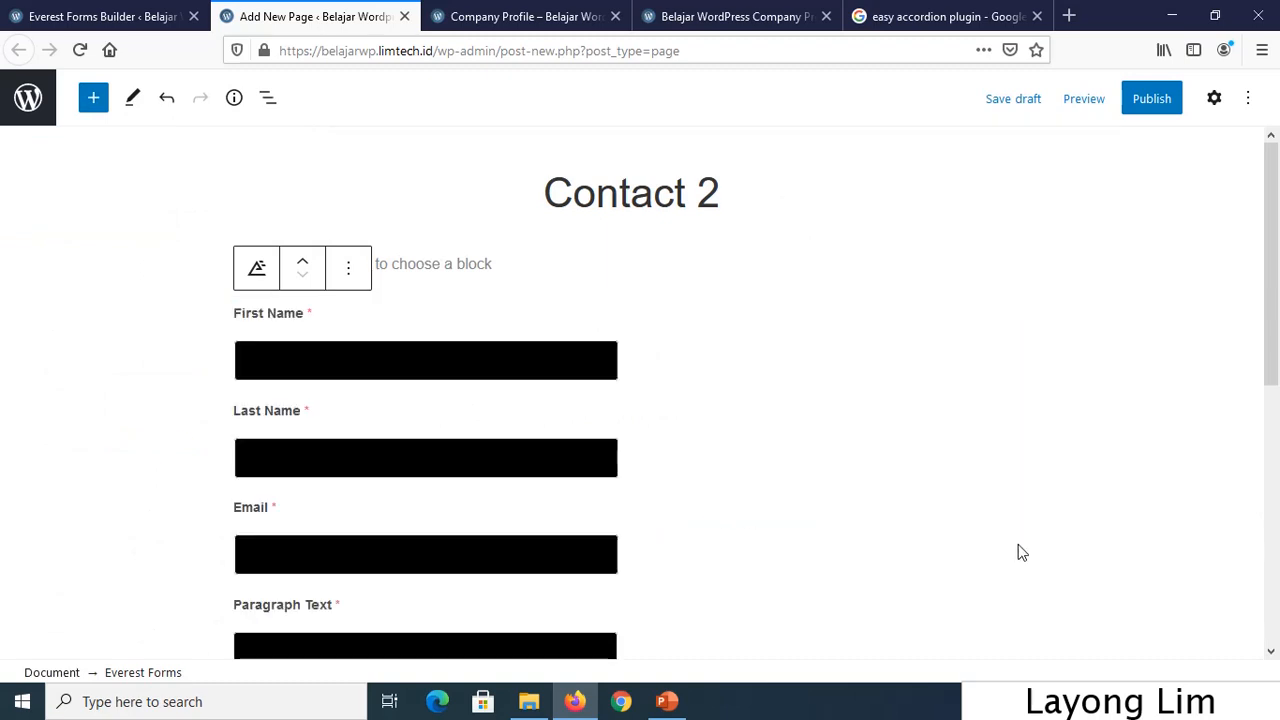
Publish the Contact 2 page and return to the admin Pages list.
scroll(826, 466, down, 5)
scroll(766, 389, up, 4)
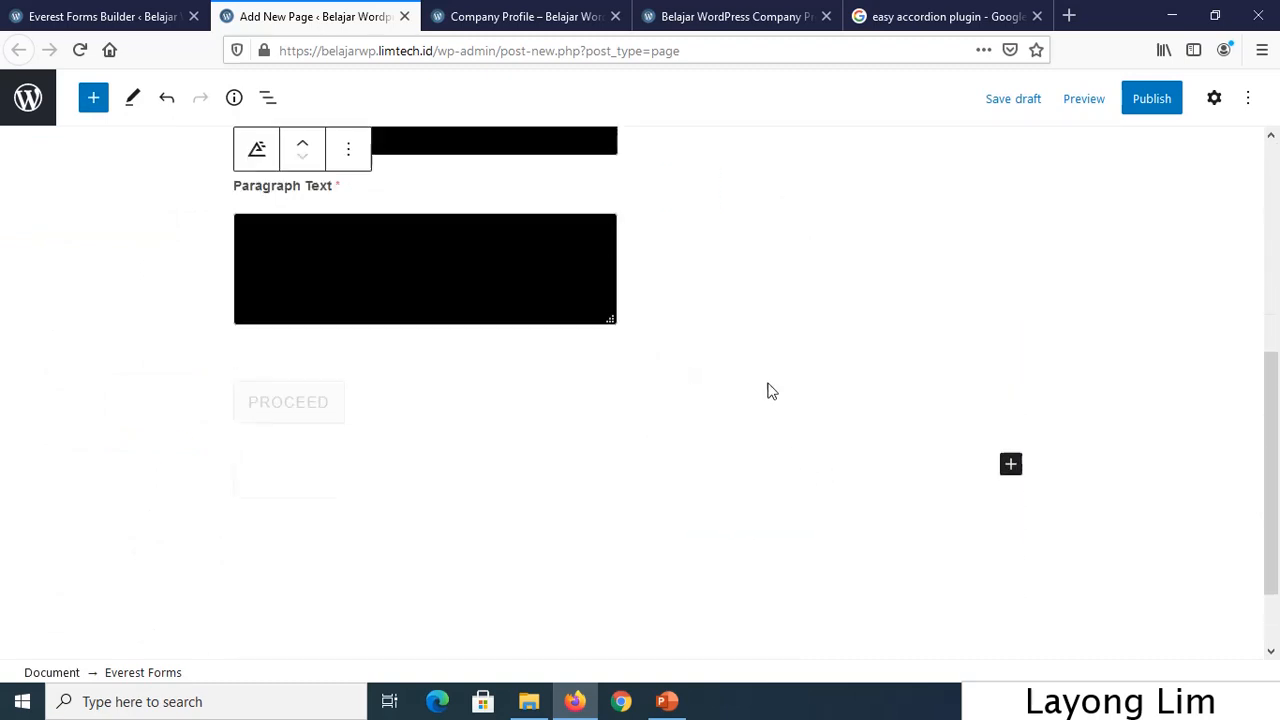
scroll(780, 365, down, 3)
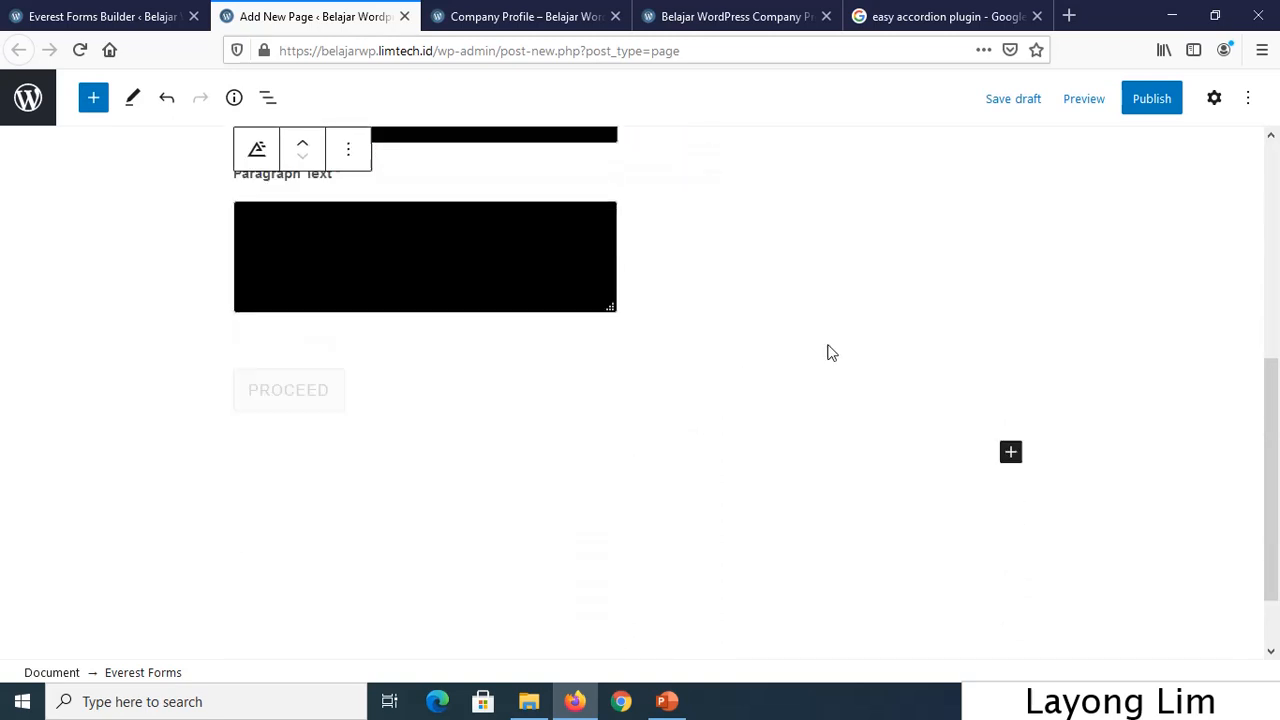
click(1152, 98)
click(1100, 108)
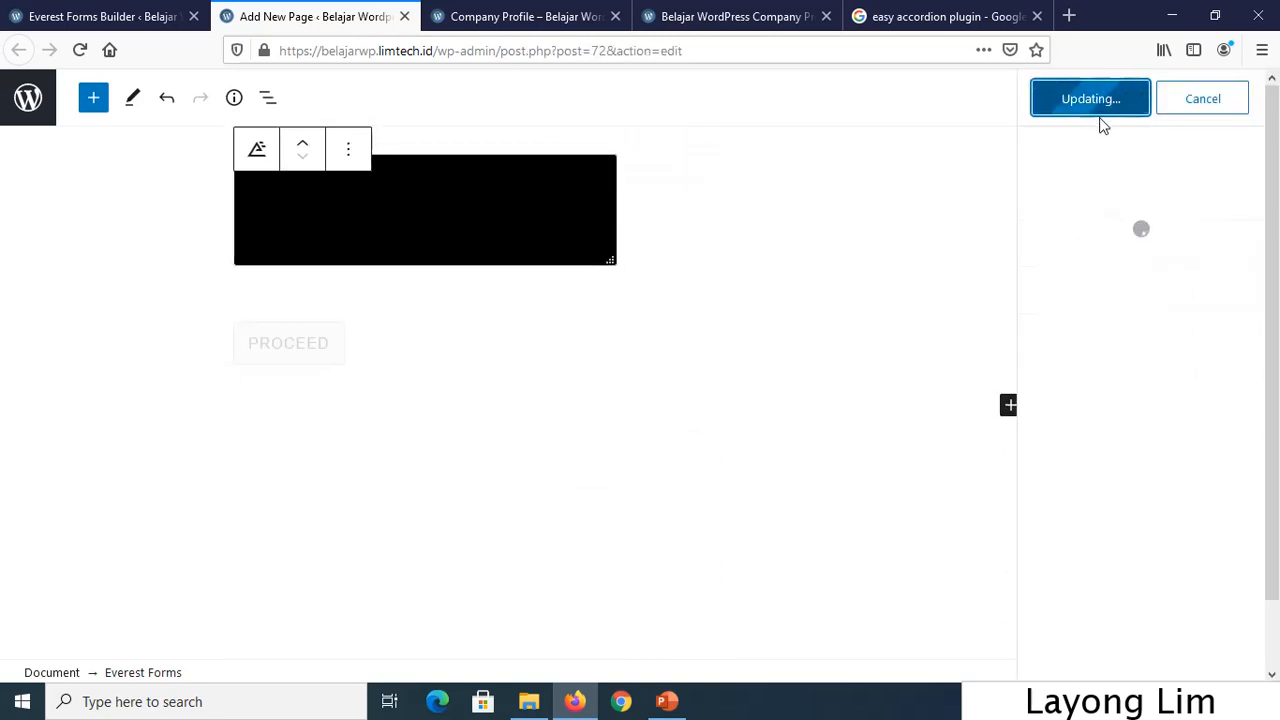
click(28, 97)
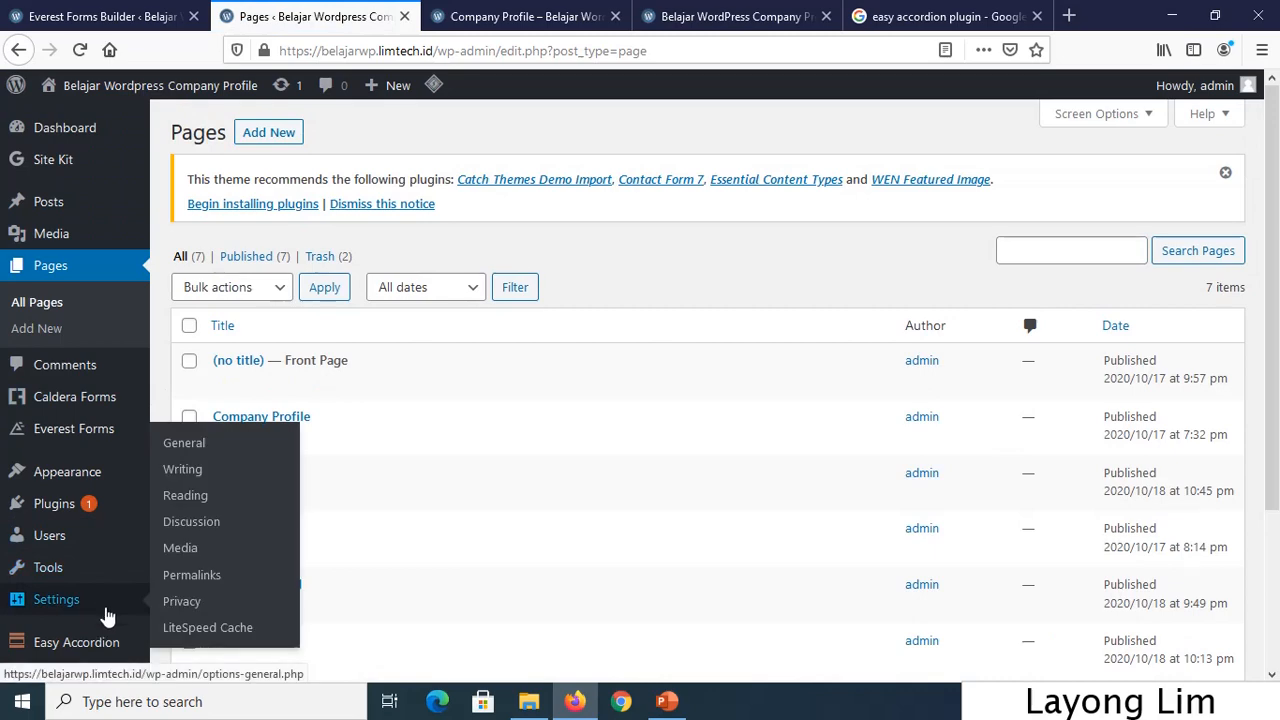
Add the Contact 2 page to the menutop menu in the menu editor.
mouse_move(108, 480)
click(199, 476)
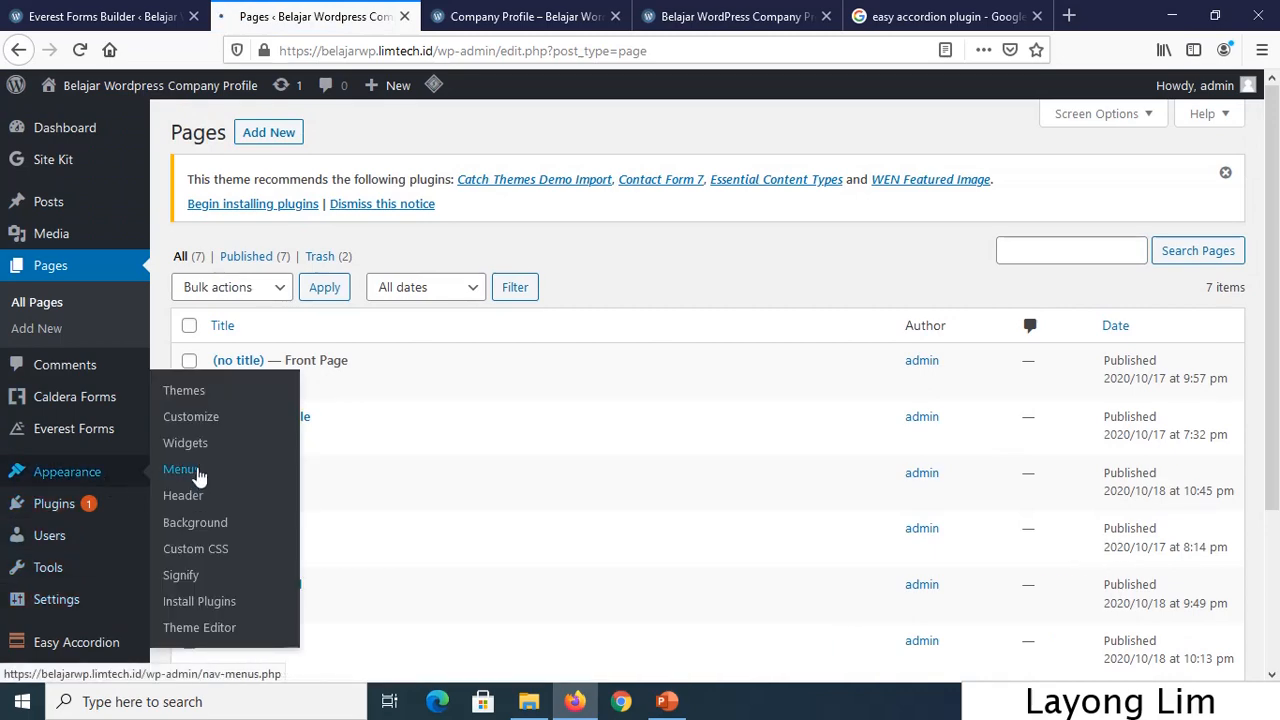
scroll(434, 451, down, 4)
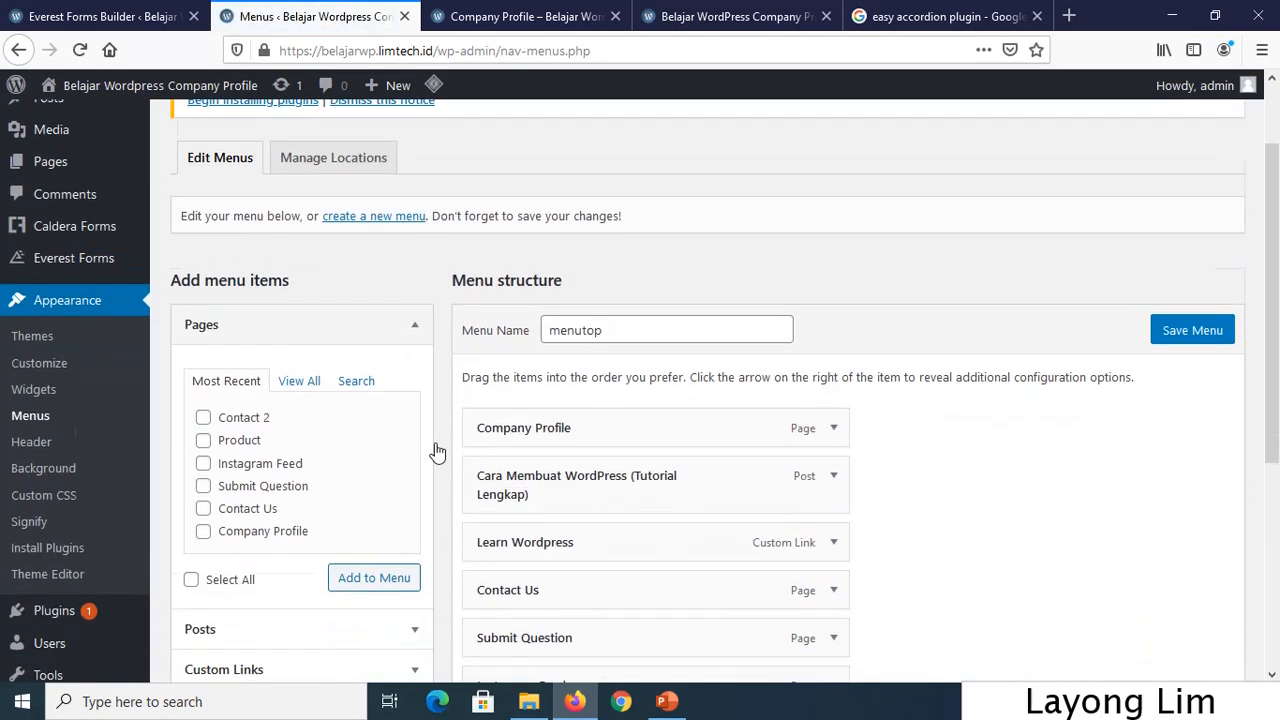
click(240, 340)
click(366, 491)
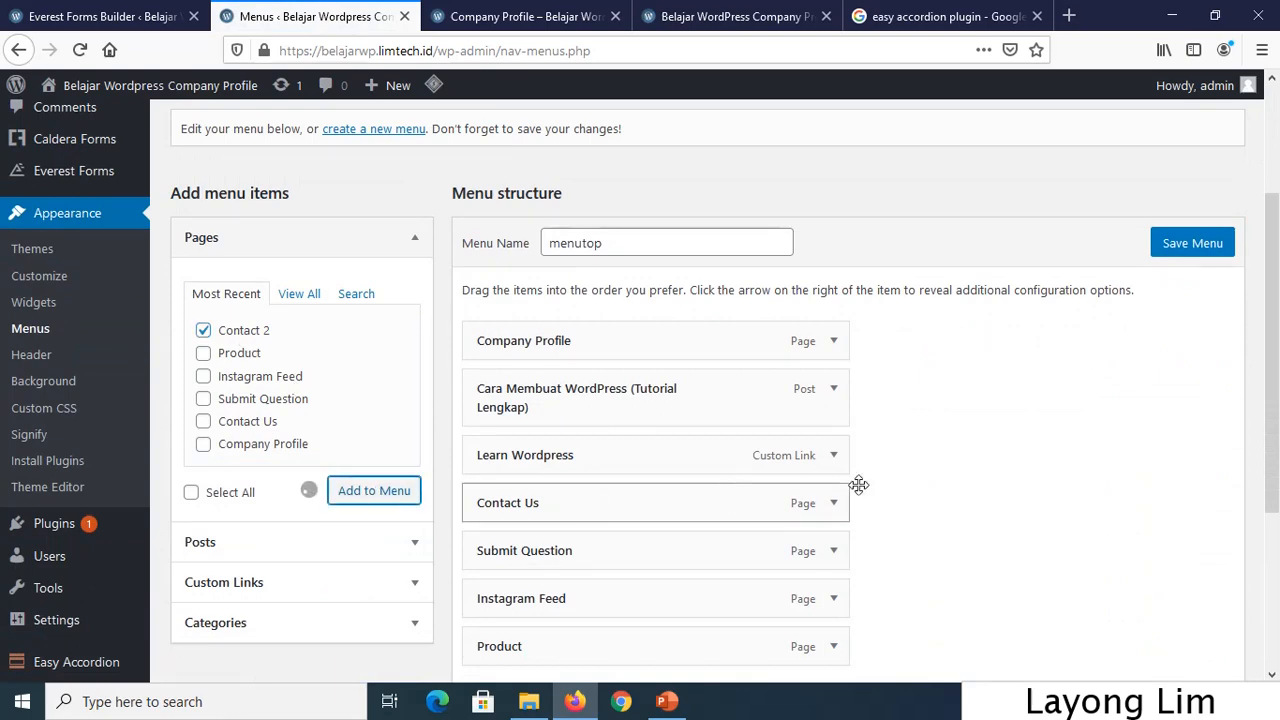
Save the menu and switch to the live Company Profile page.
scroll(980, 469, down, 3)
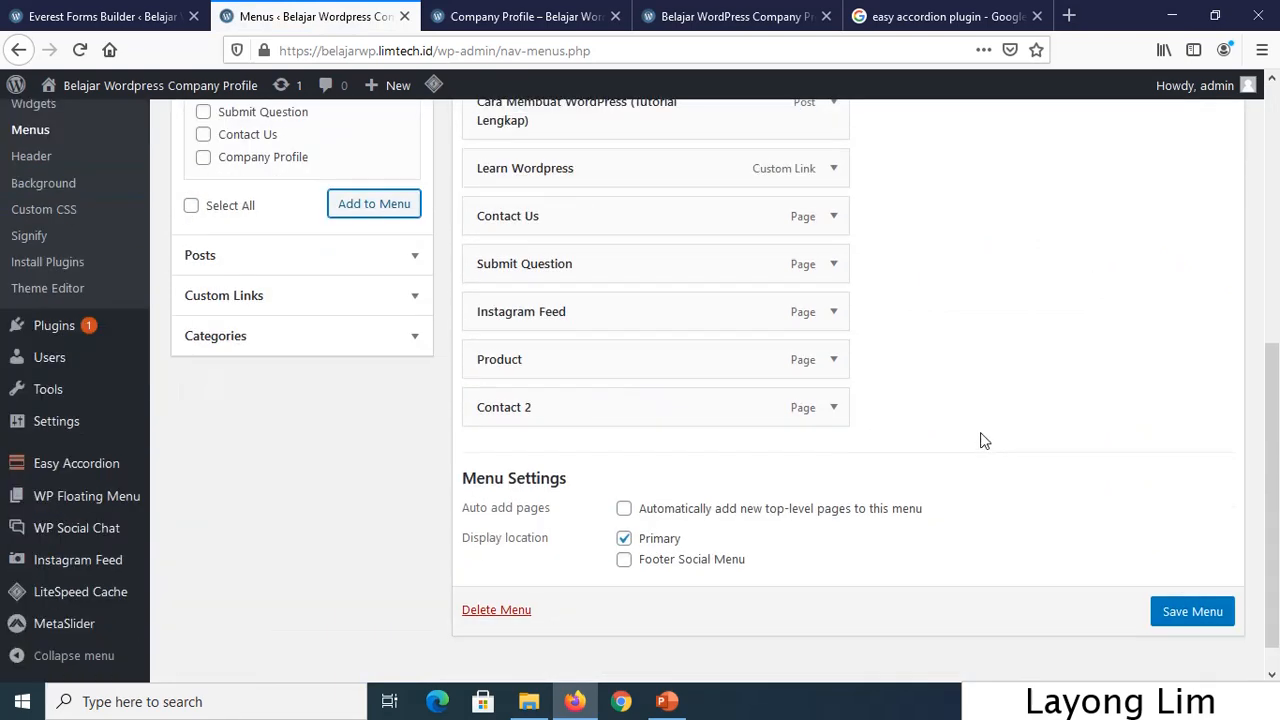
scroll(980, 437, up, 2)
scroll(1092, 420, up, 1)
click(1192, 248)
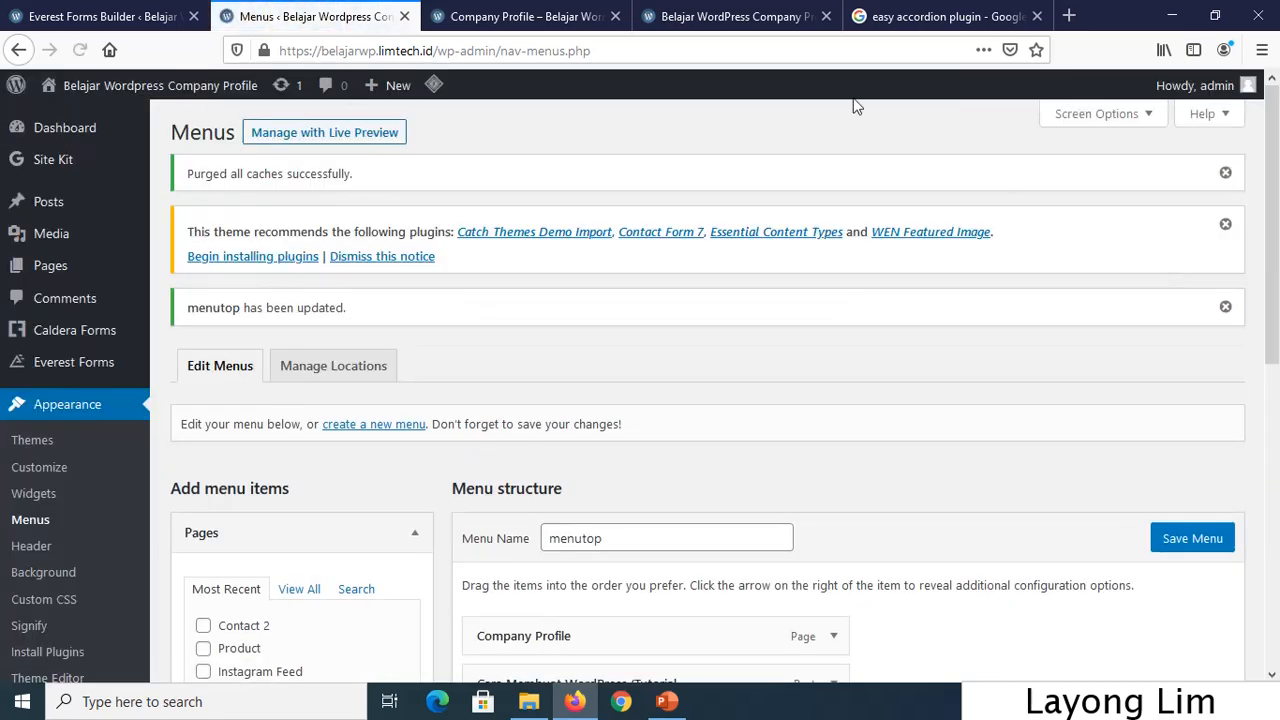
click(508, 16)
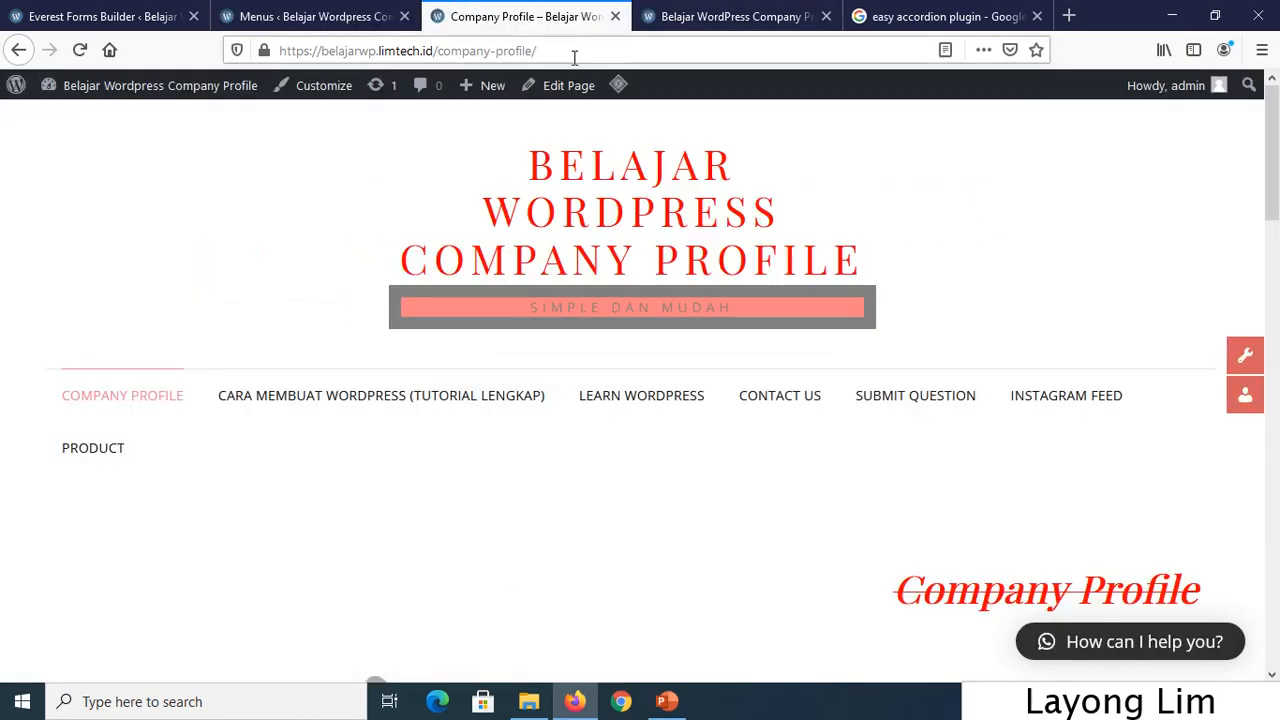
Go from the site's homepage to the Contact 2 page via the menu.
click(638, 177)
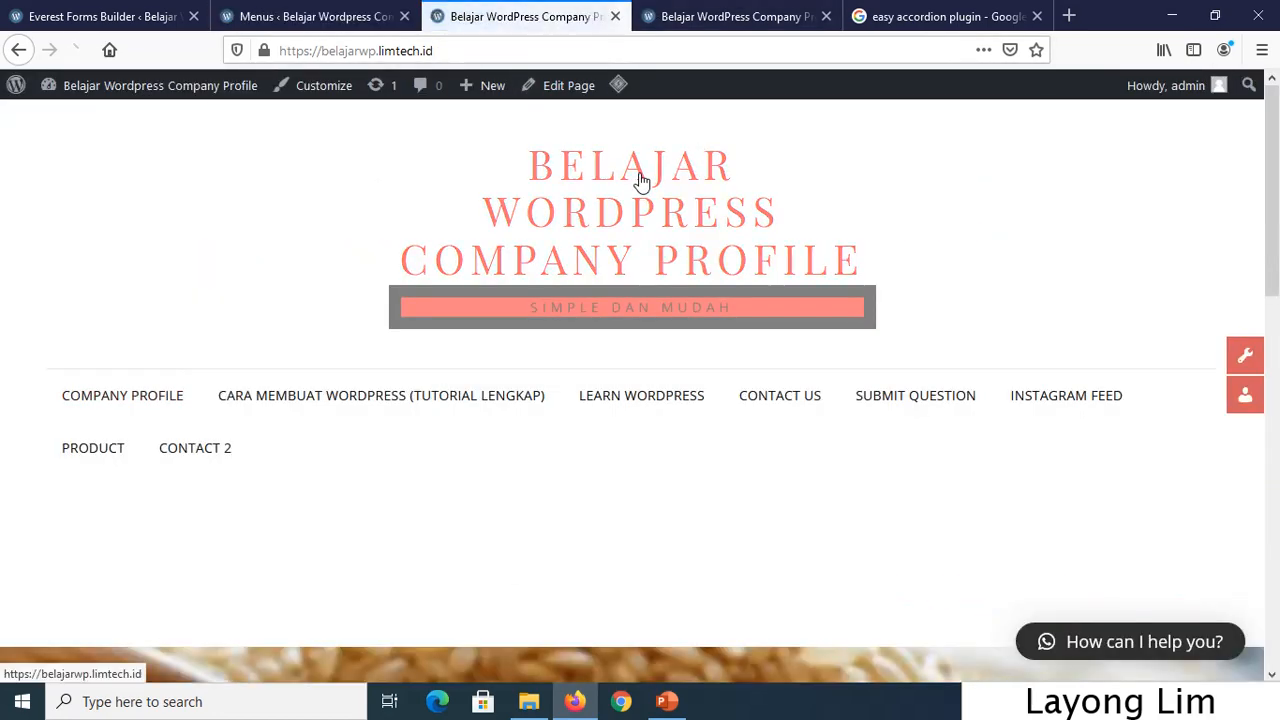
click(228, 457)
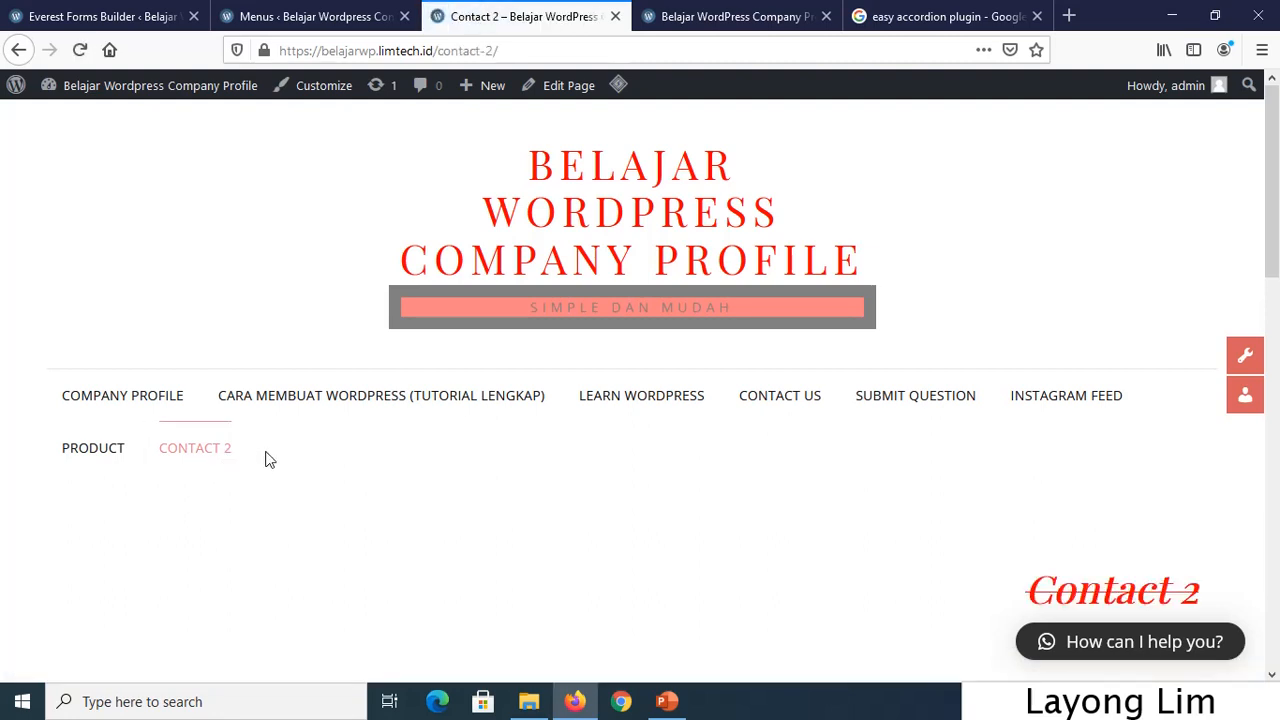
scroll(590, 380, down, 5)
Fill in the name and email fields, enter 'test test' as the message, and submit.
click(444, 279)
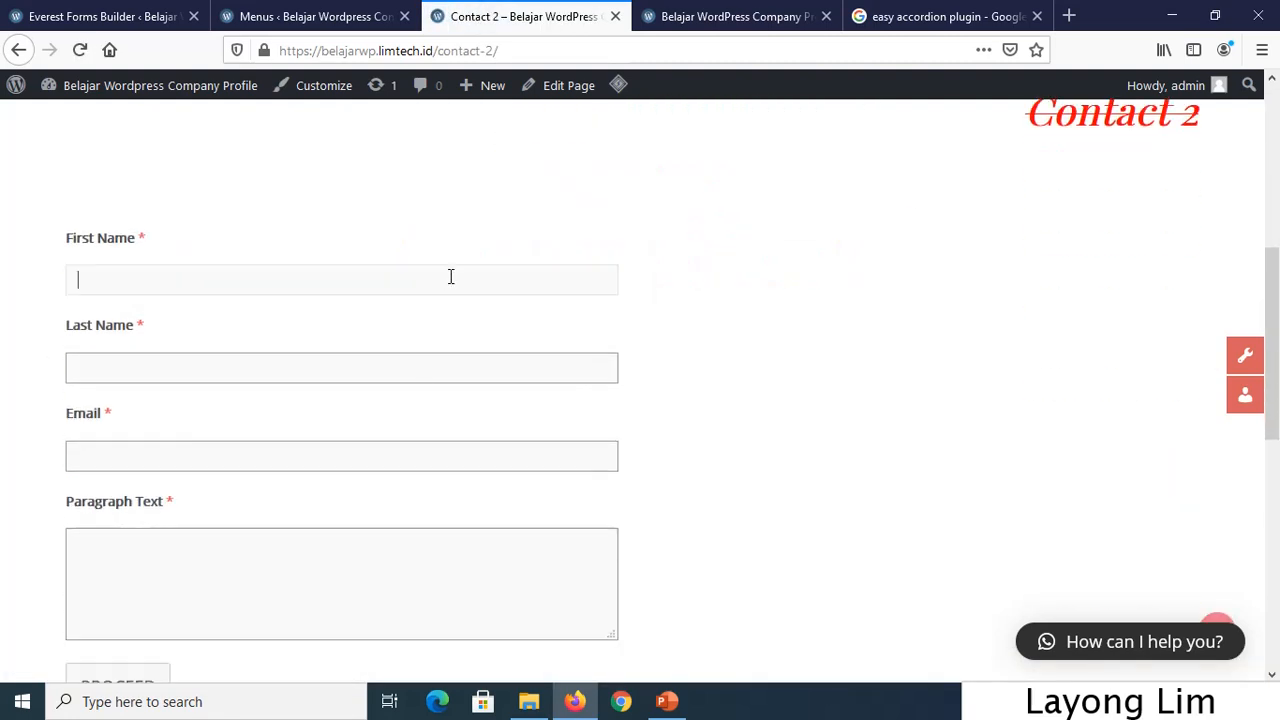
key(Tab)
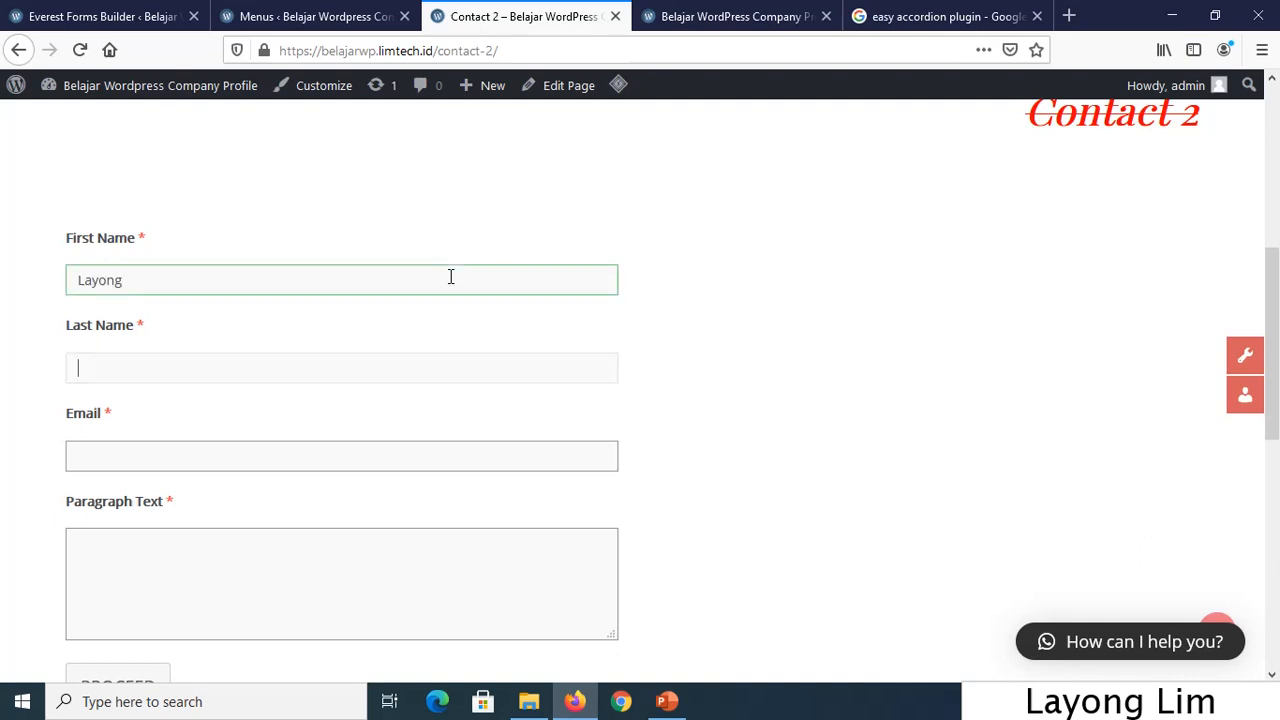
key(Tab)
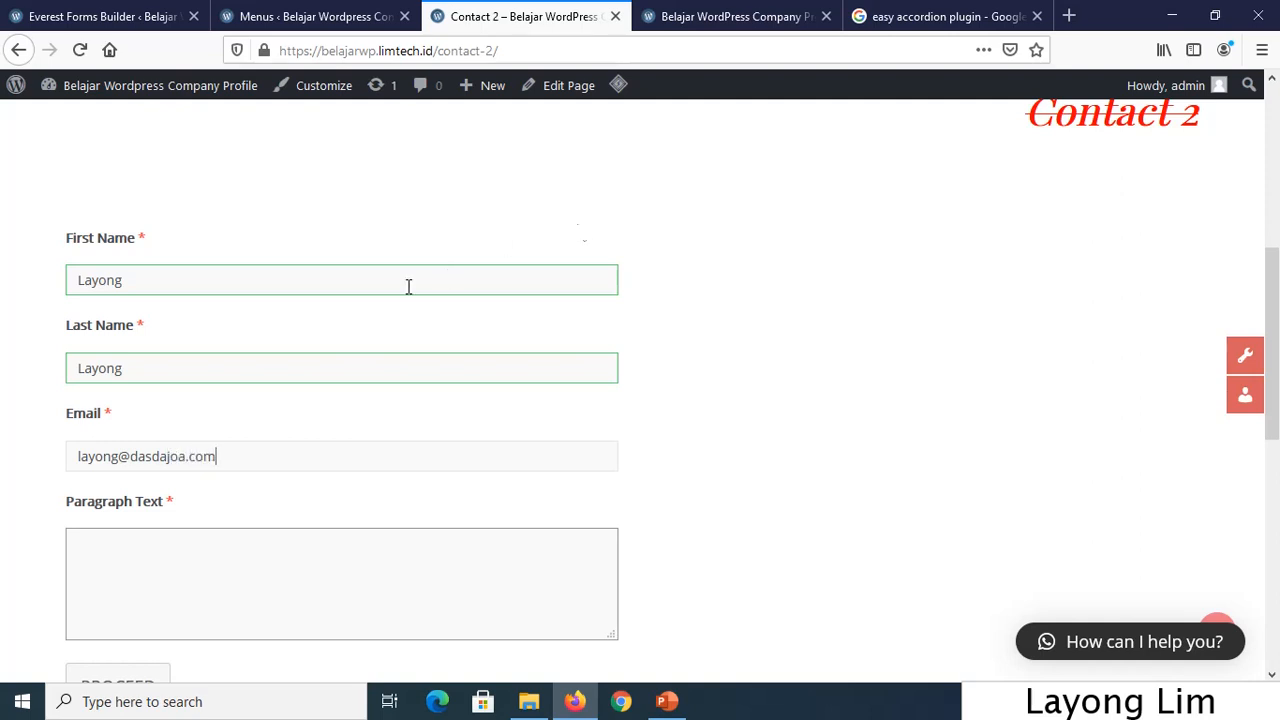
click(383, 543)
text(test )
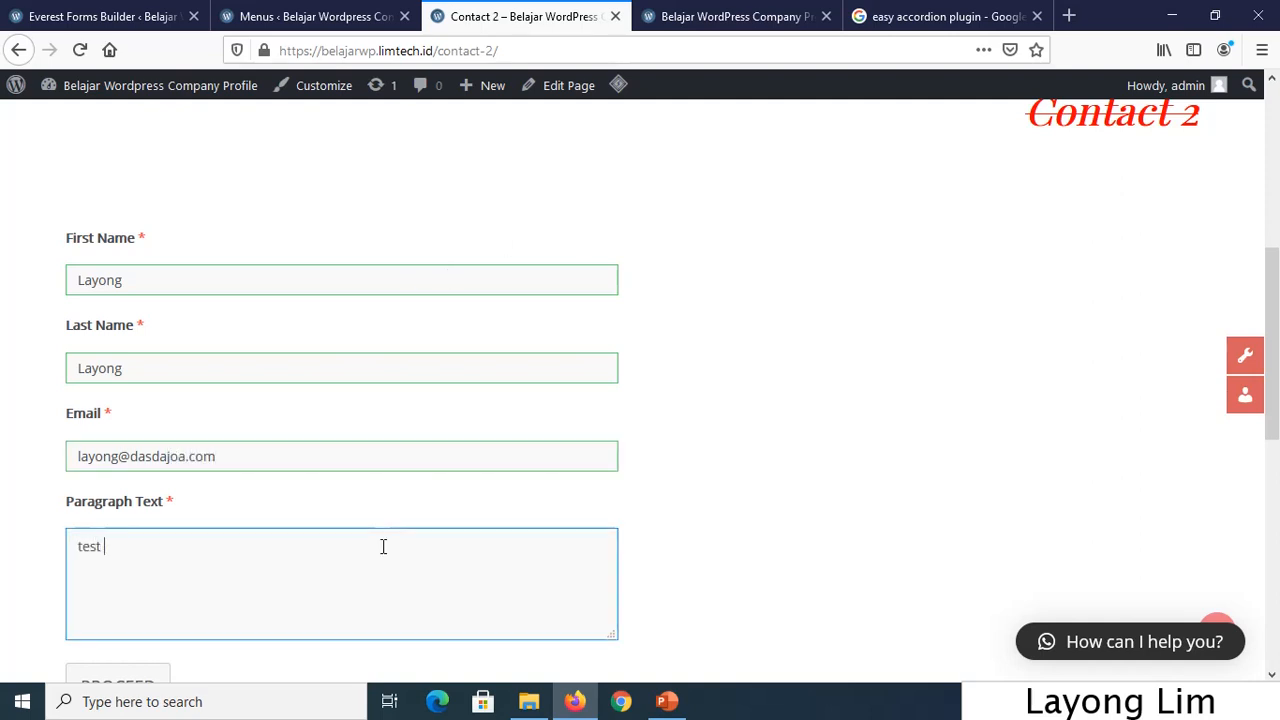
text(test)
scroll(548, 583, down, 2)
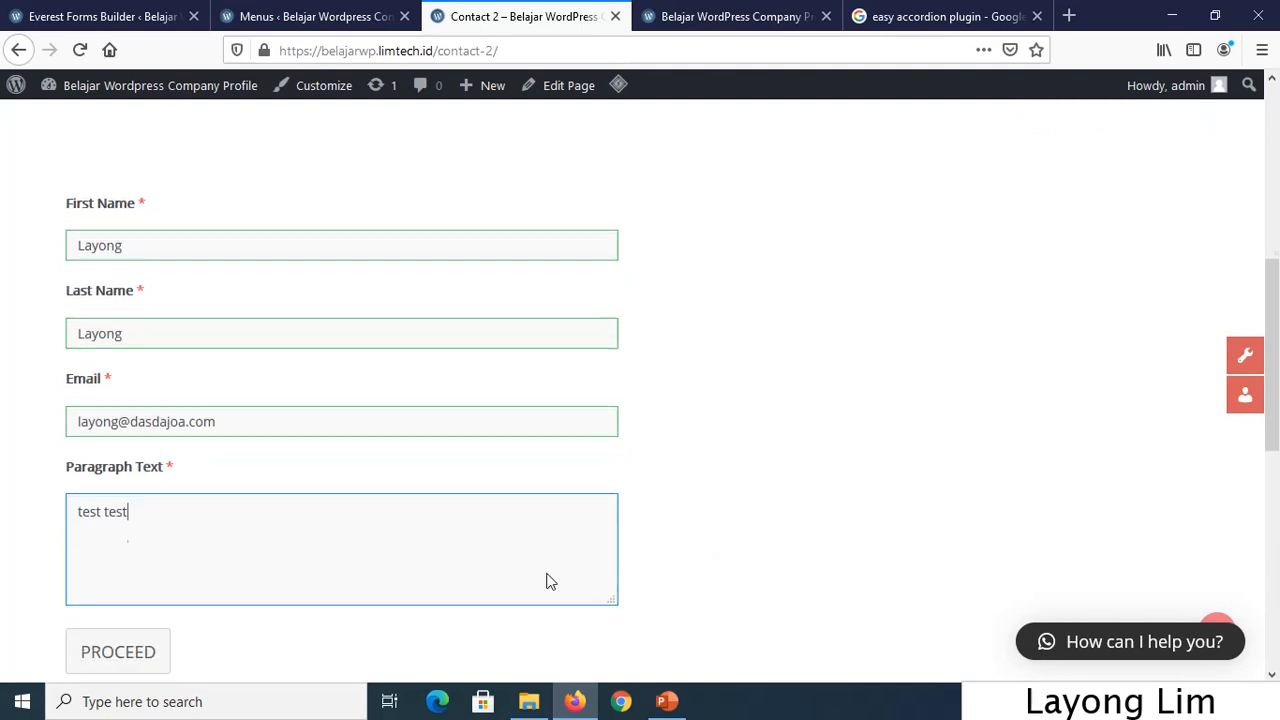
click(160, 590)
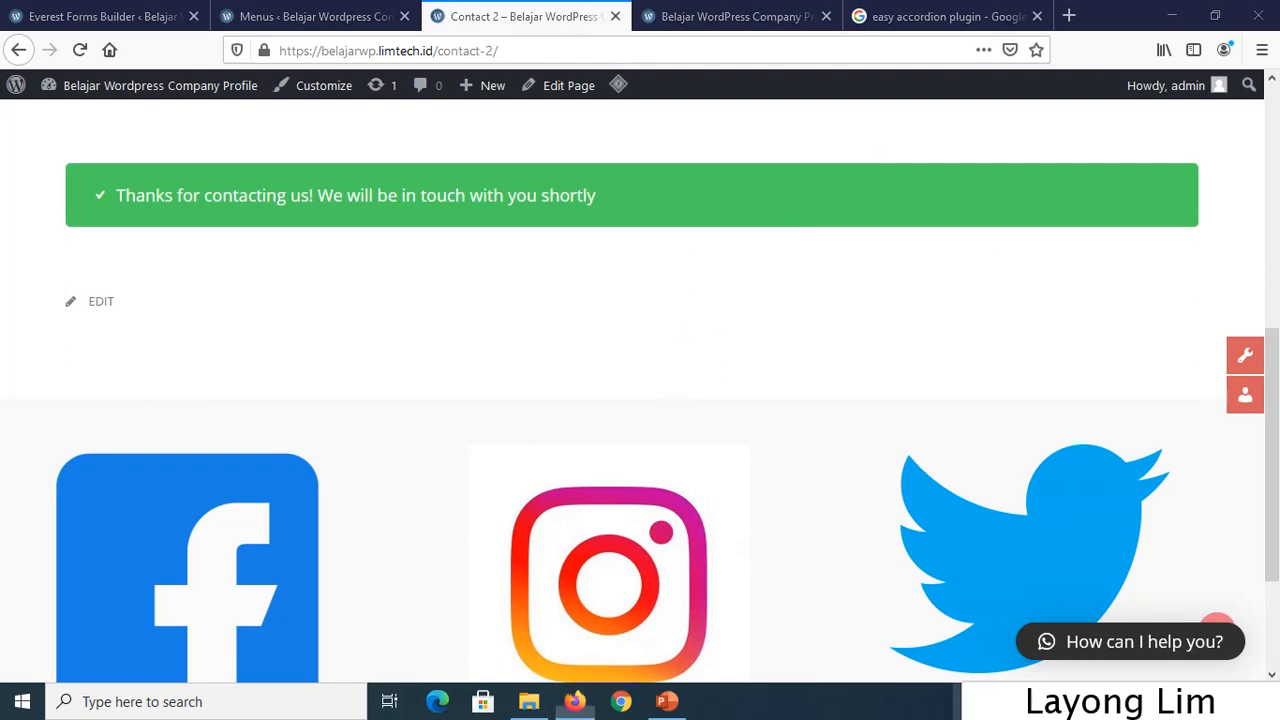
click(968, 701)
click(1006, 623)
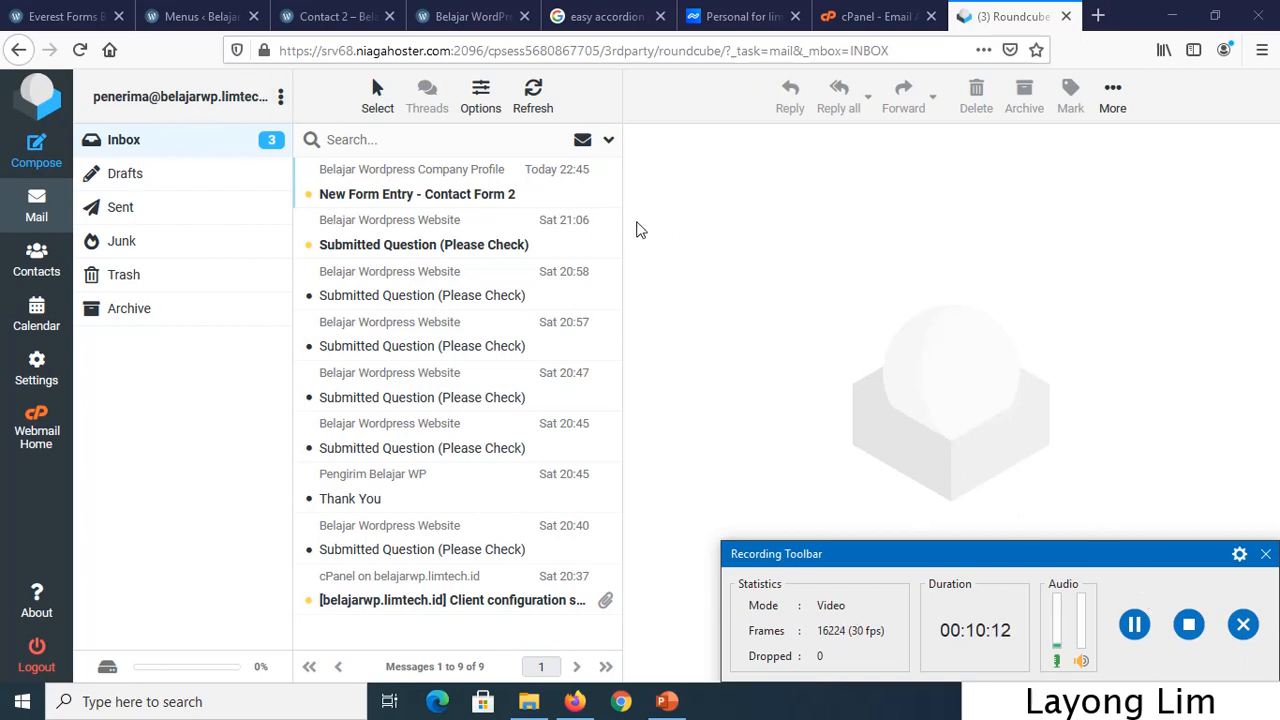
Read the Contact Form 2 entry email, compare it with an older Submitted Question, then reopen it.
click(446, 204)
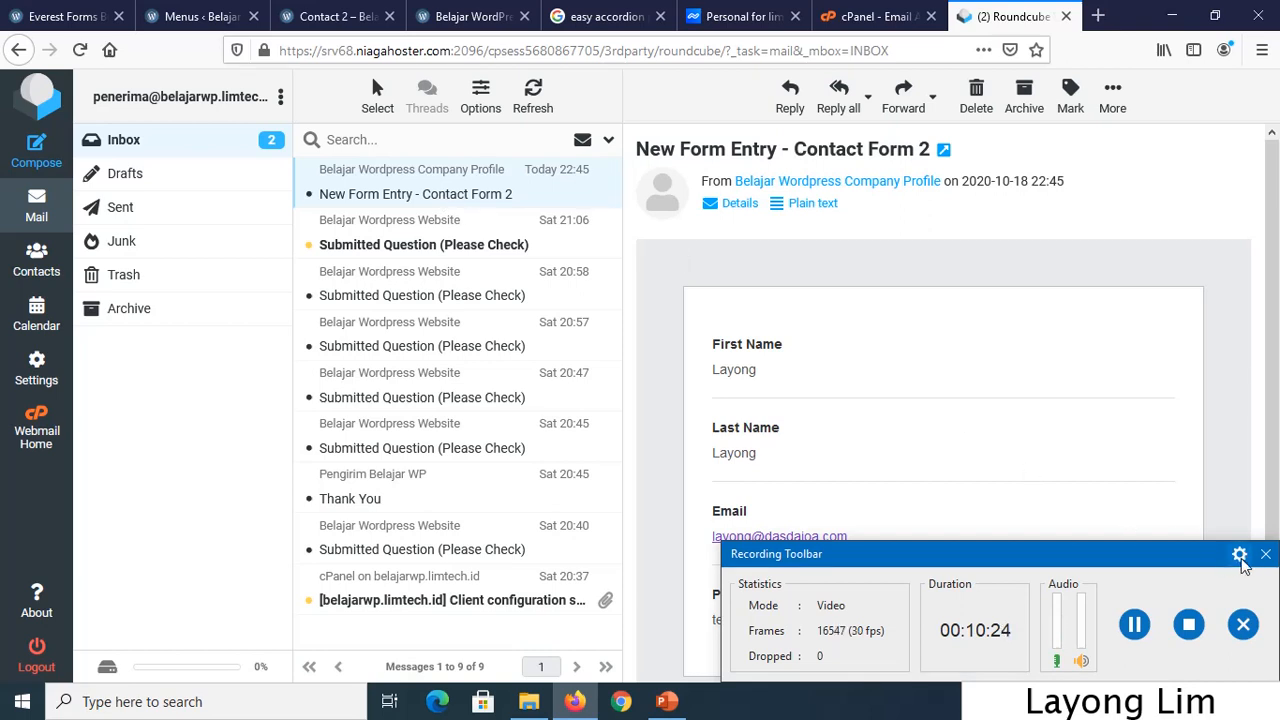
click(1265, 554)
click(945, 651)
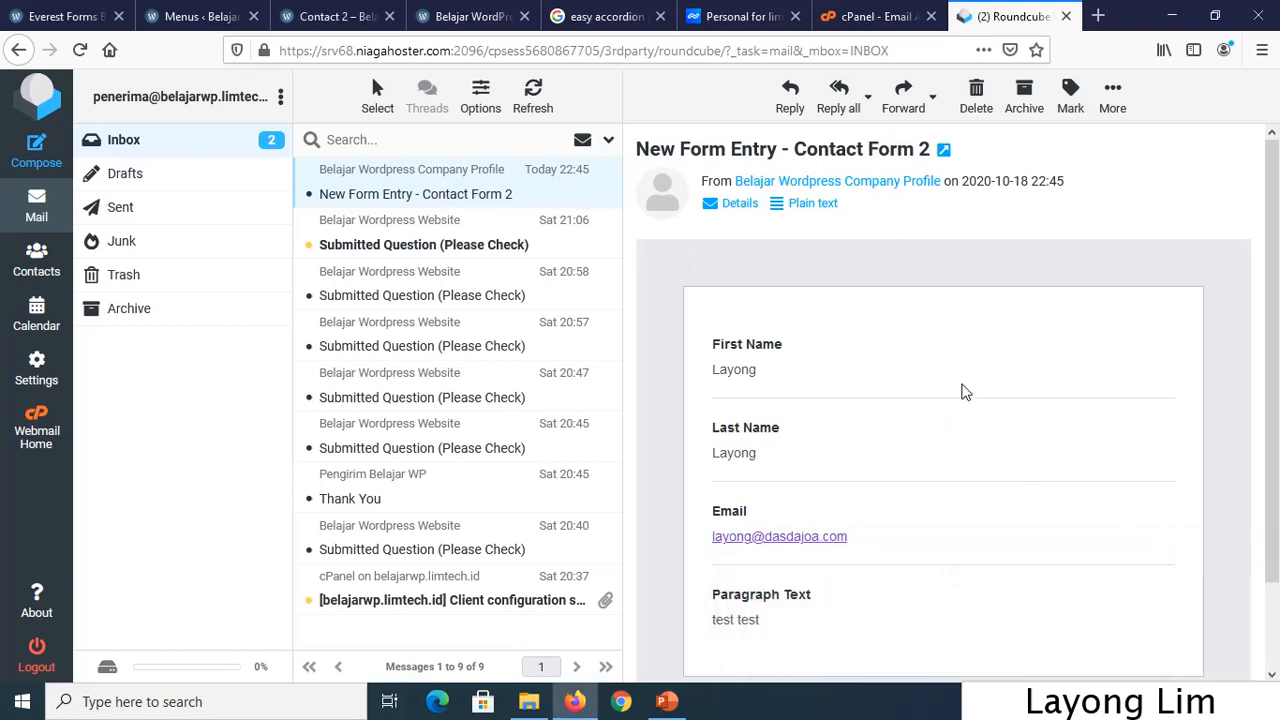
scroll(961, 392, down, 2)
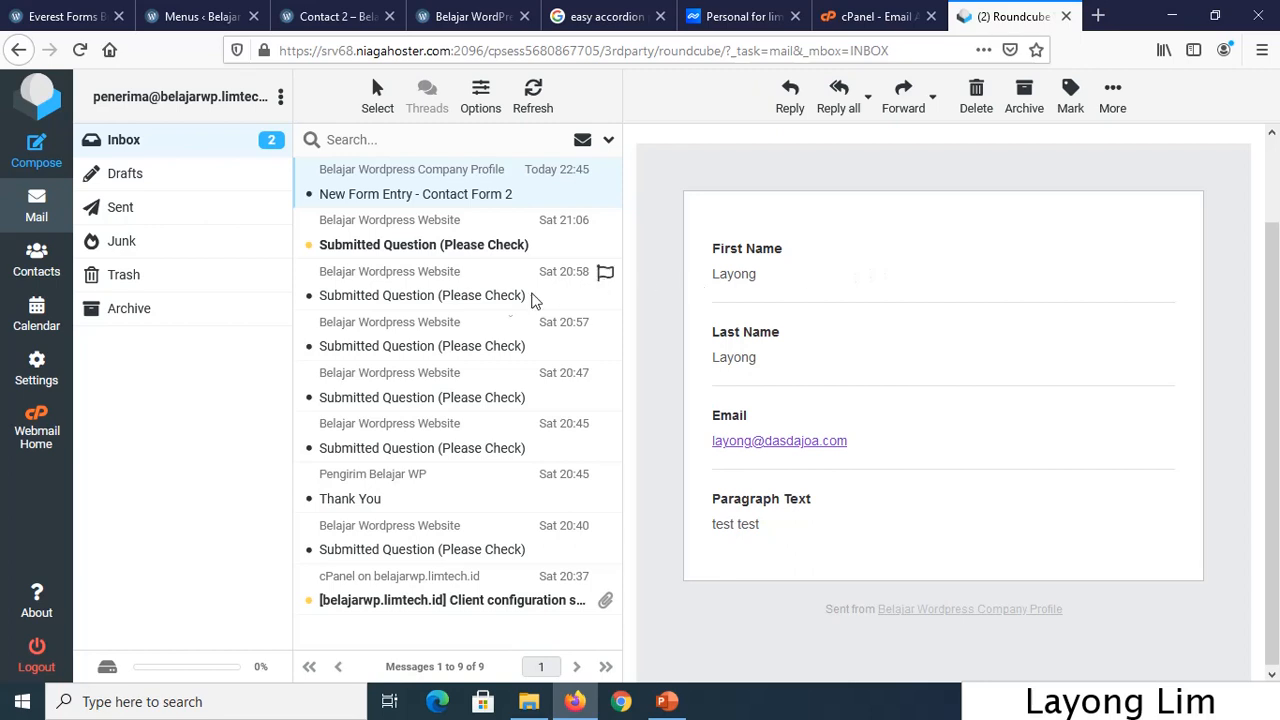
click(405, 297)
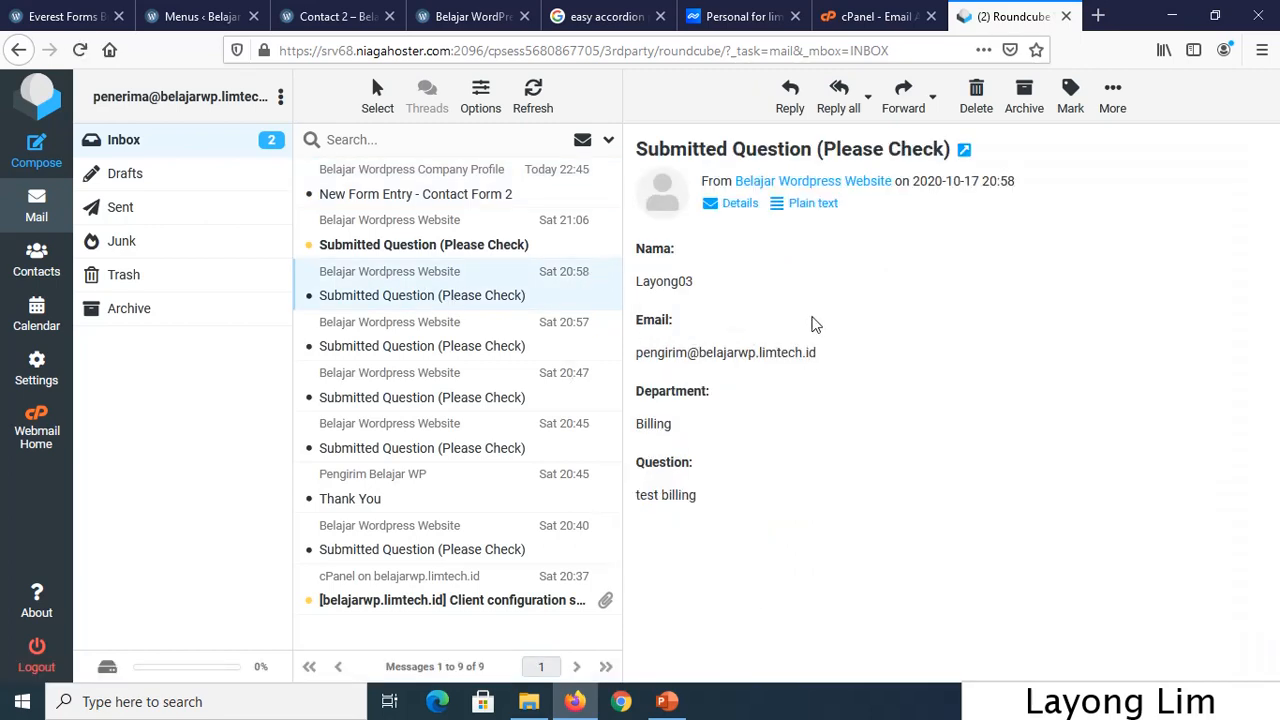
click(441, 196)
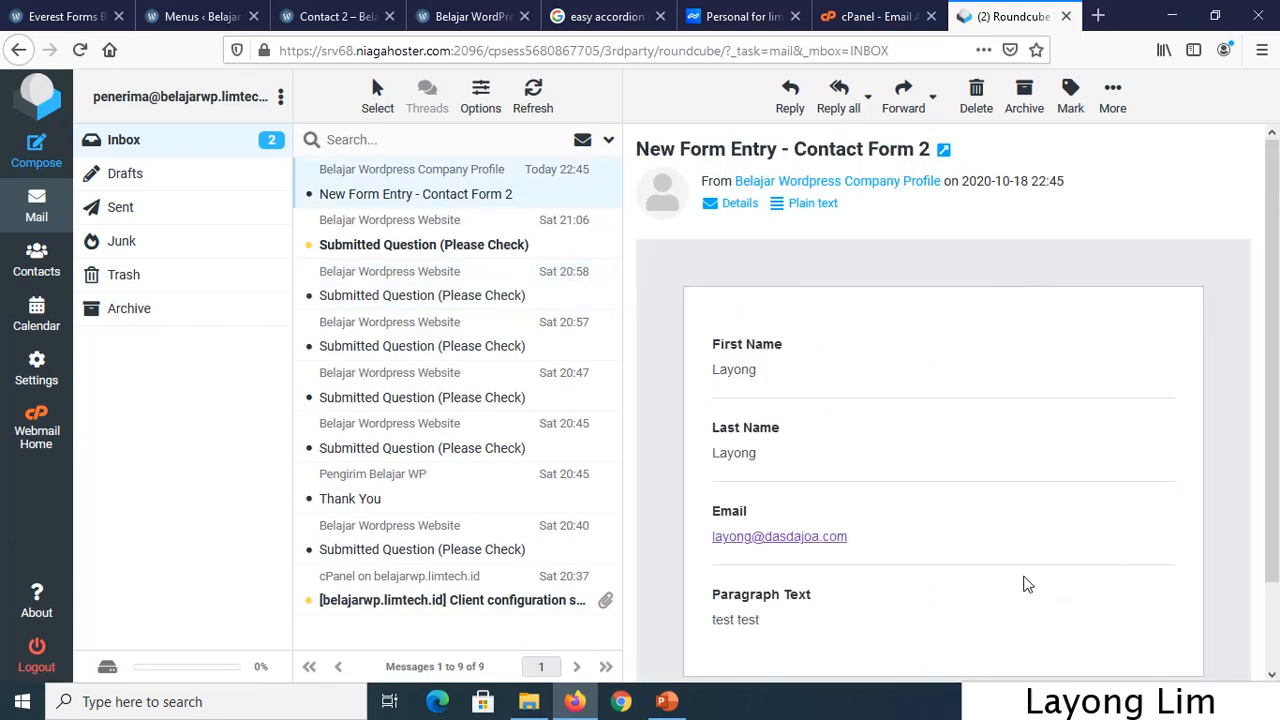
scroll(878, 428, down, 2)
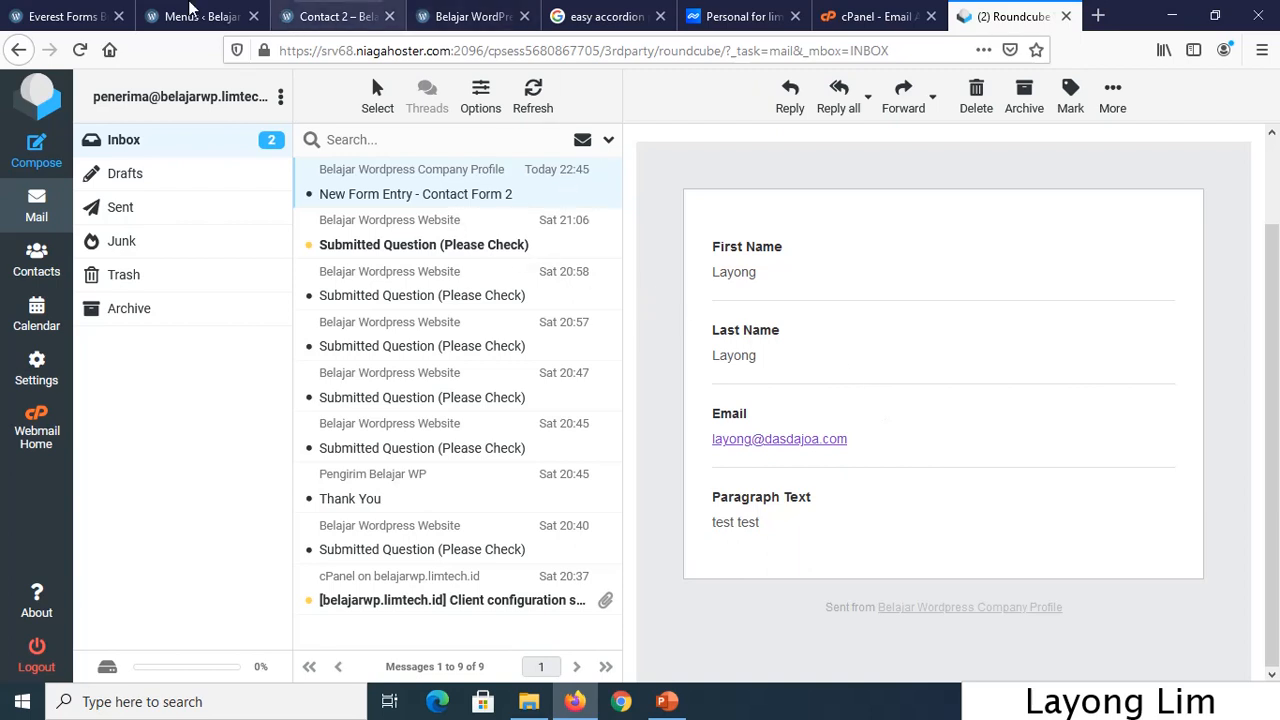
Reopen Contact Form 2's Fields in the Everest Forms builder, browse Add Fields, and save.
click(59, 14)
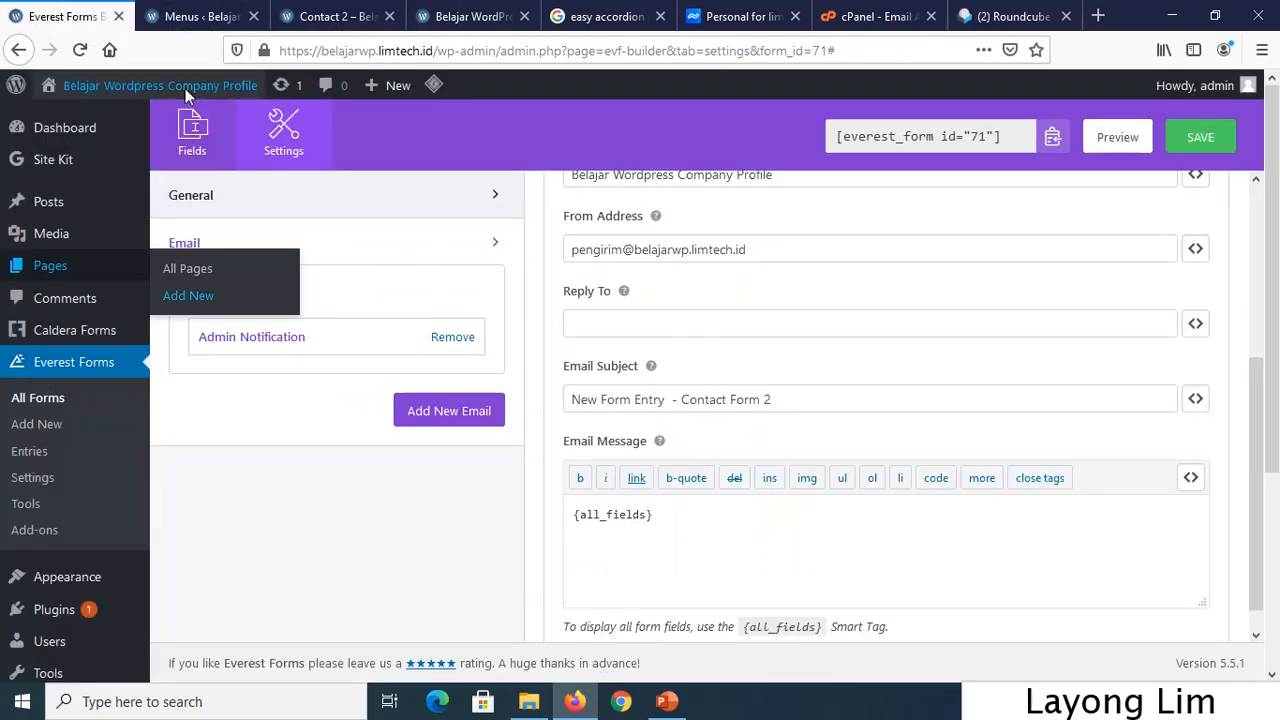
click(203, 160)
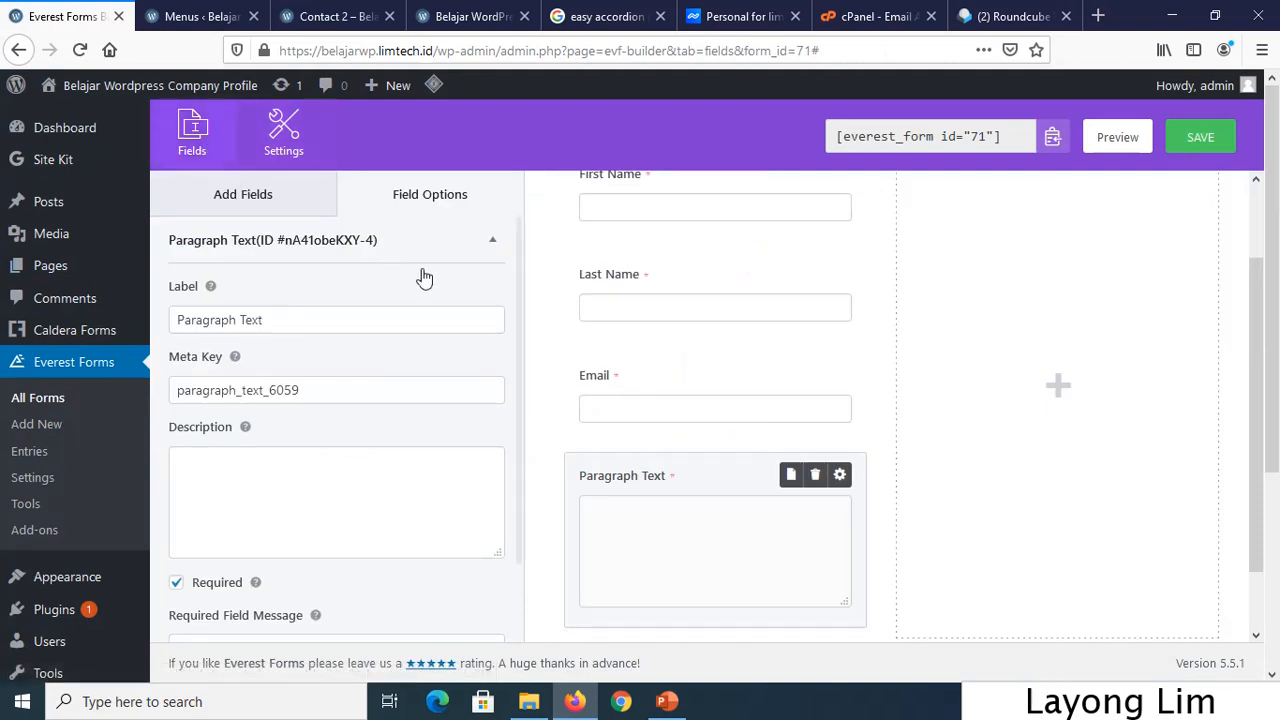
click(287, 210)
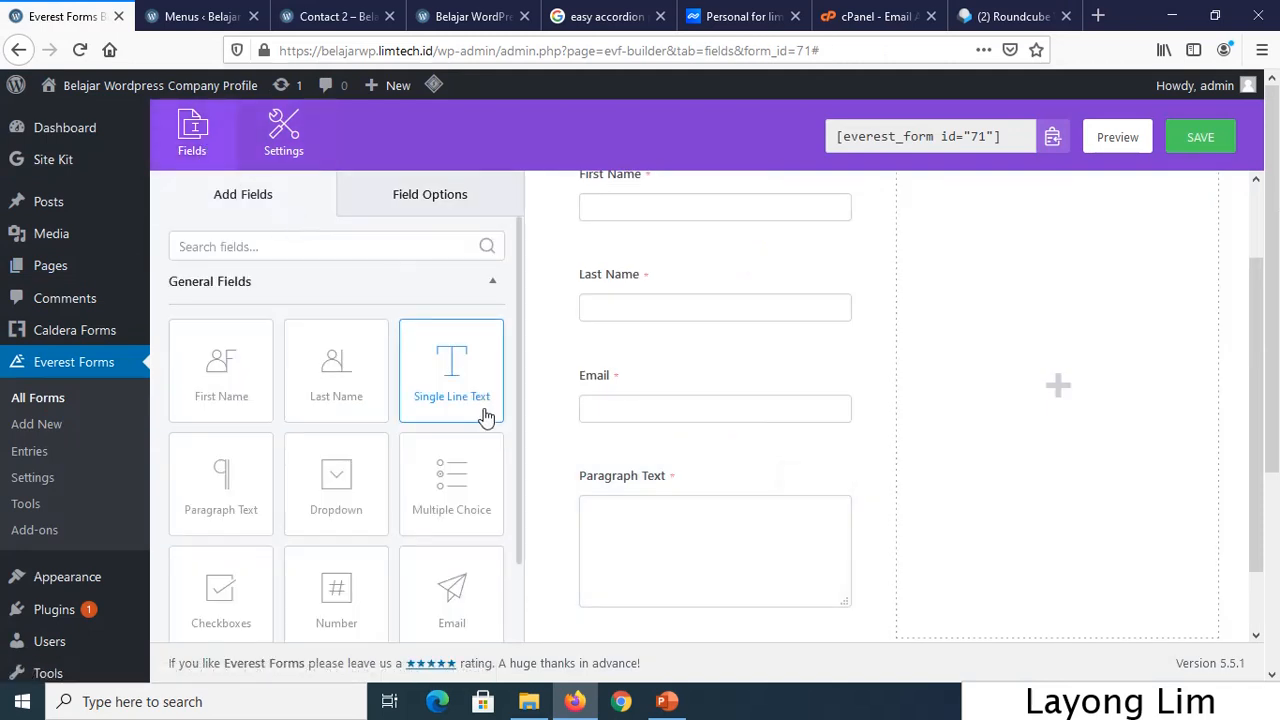
scroll(483, 420, down, 3)
scroll(451, 425, down, 5)
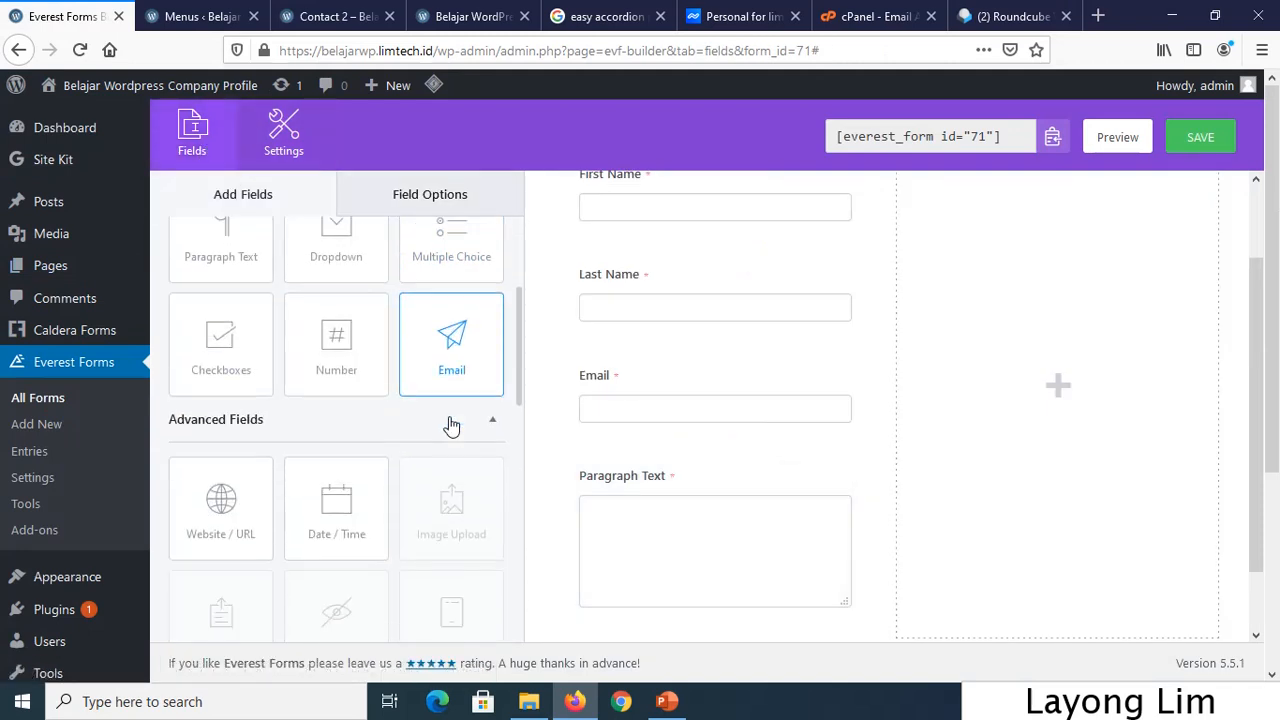
scroll(451, 425, up, 6)
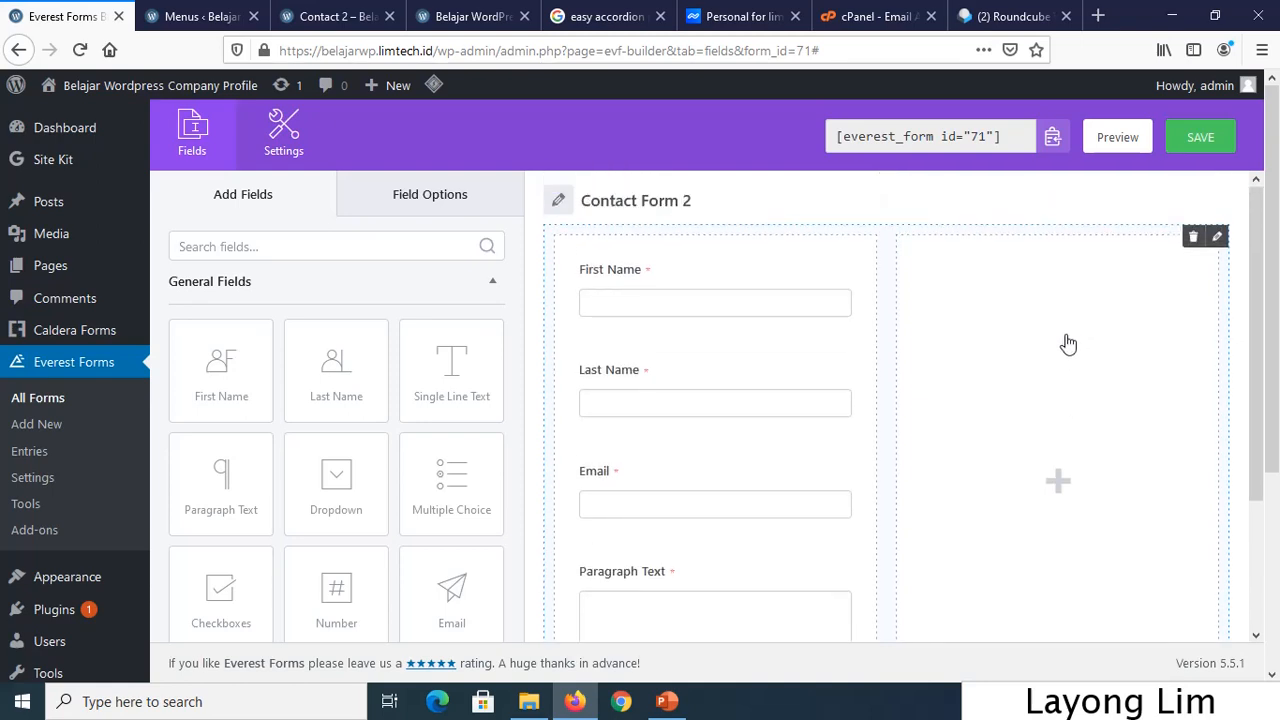
click(1201, 139)
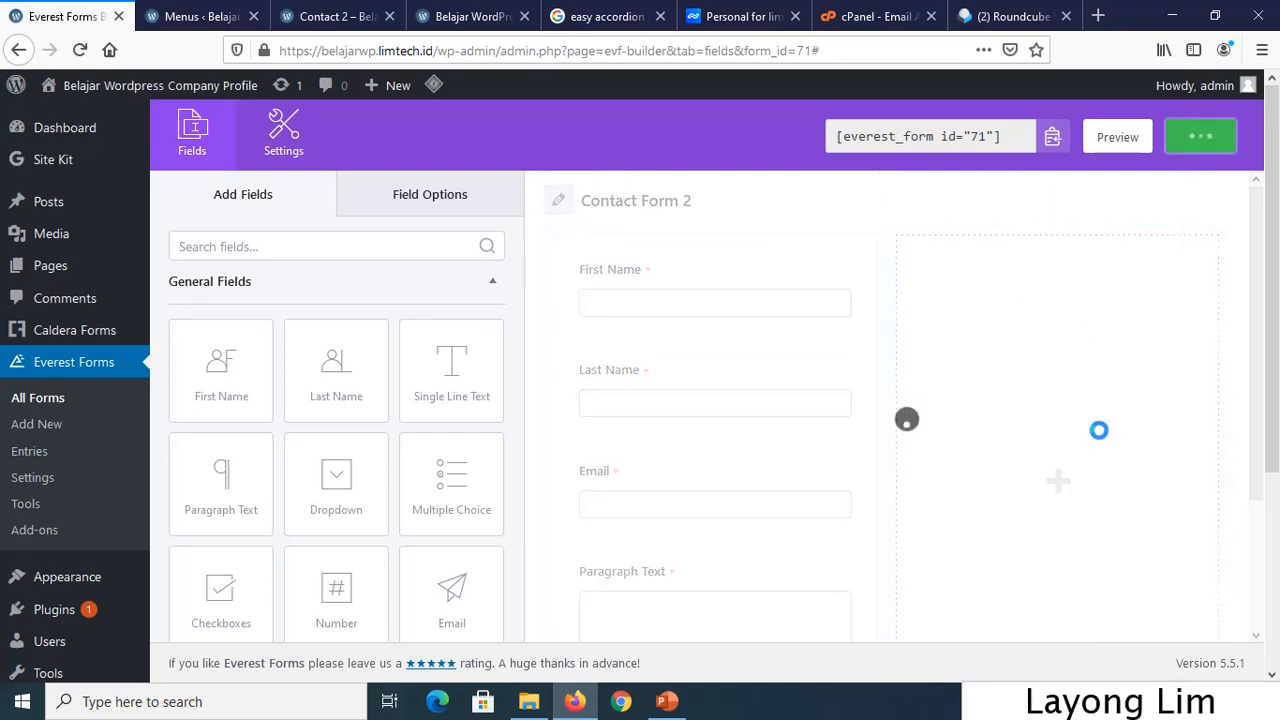